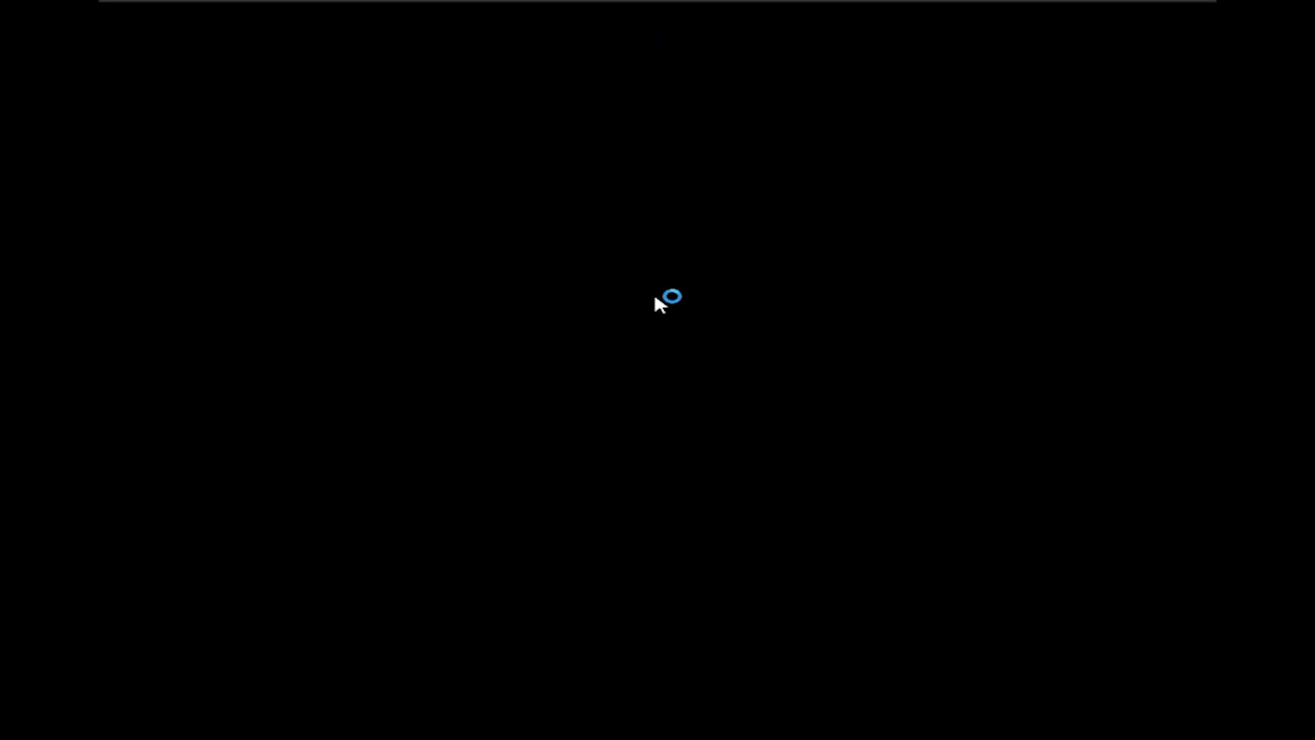
# Dismiss the error about the mistyped setup64 path to get back to the Run dialog.
pyautogui.hotkey('ctrl', 'shift', 'Escape')
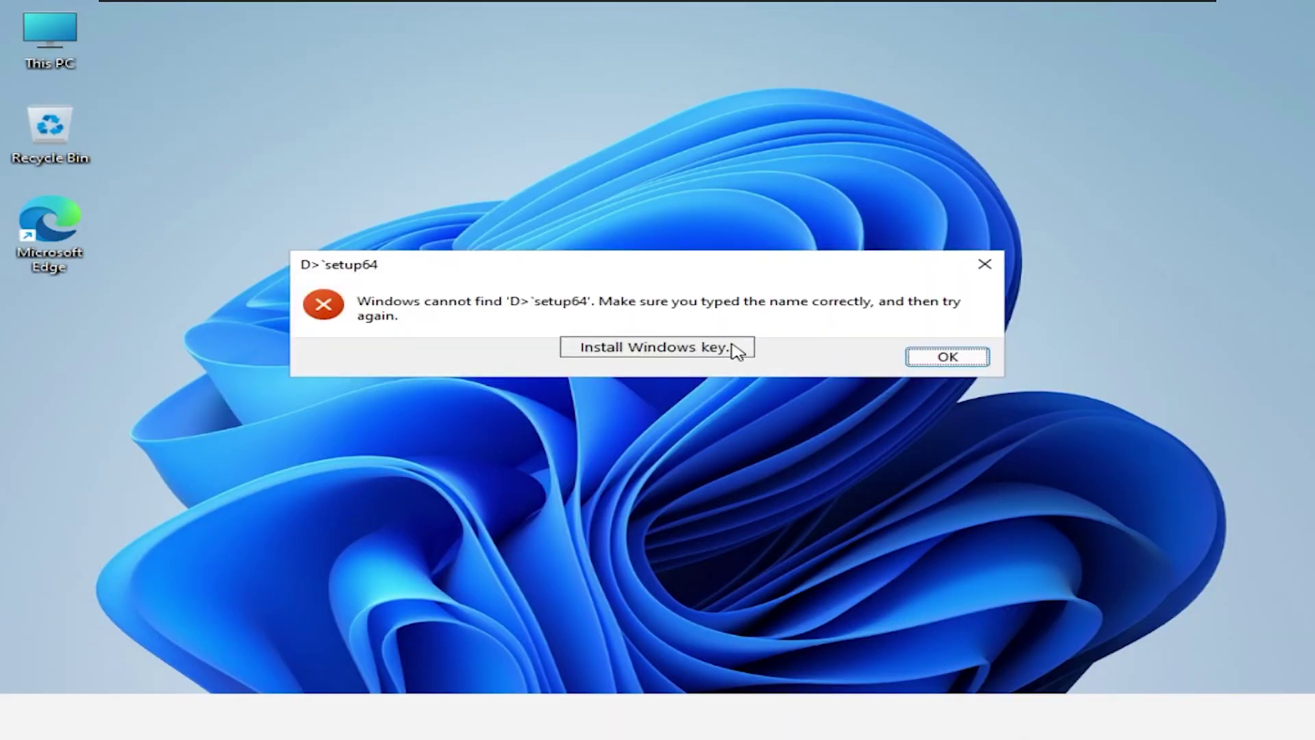
pyautogui.click(773, 339)
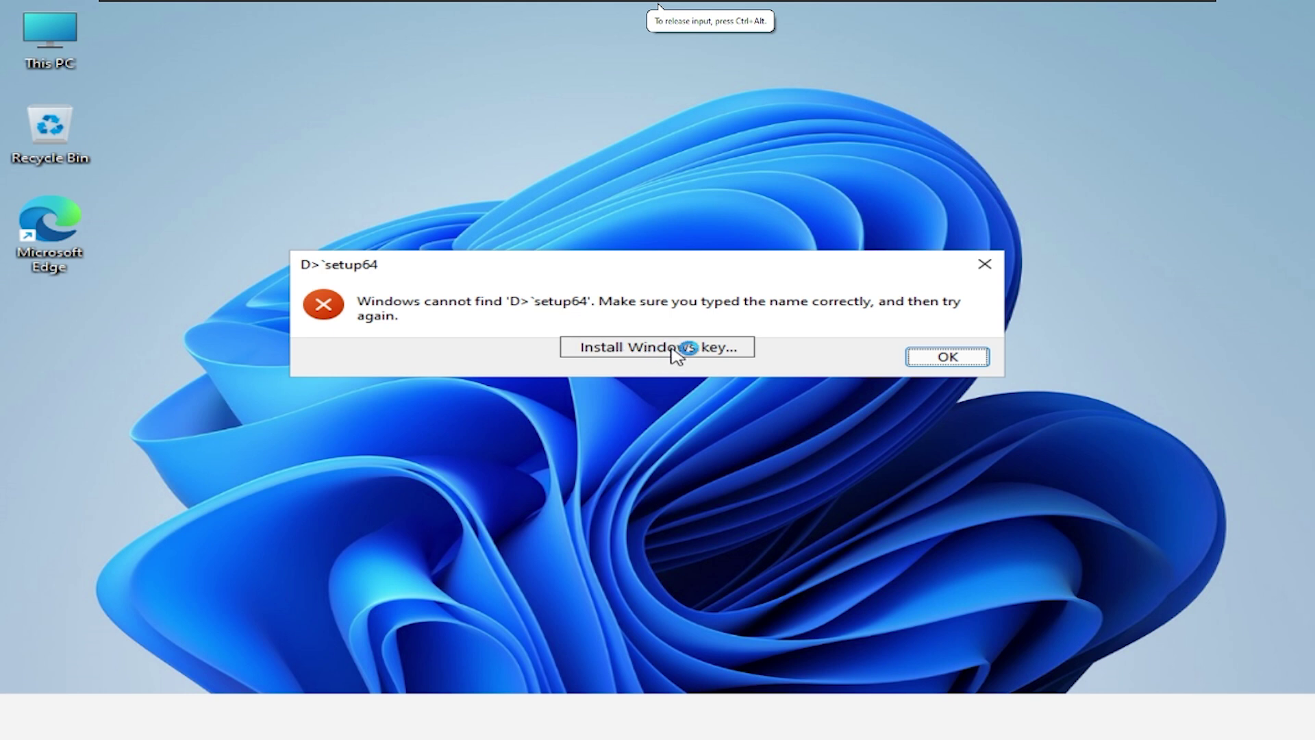
pyautogui.click(945, 356)
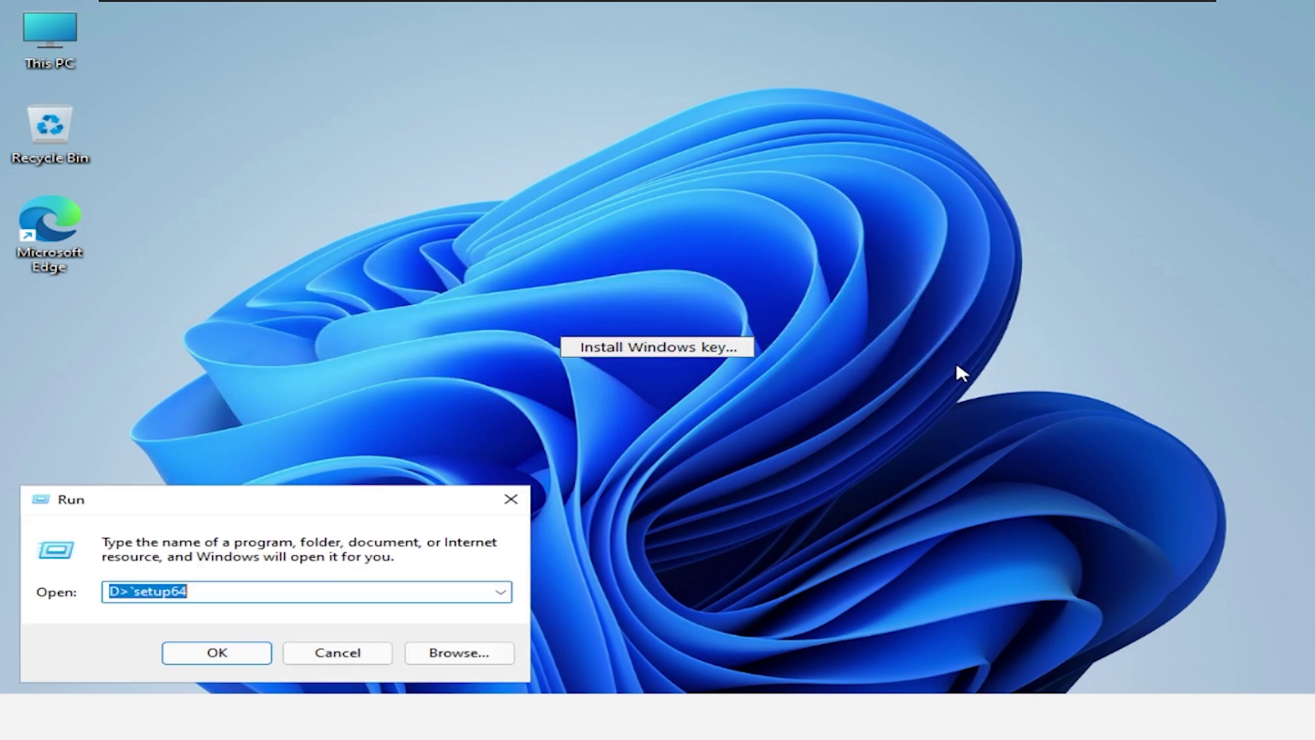
pyautogui.click(730, 353)
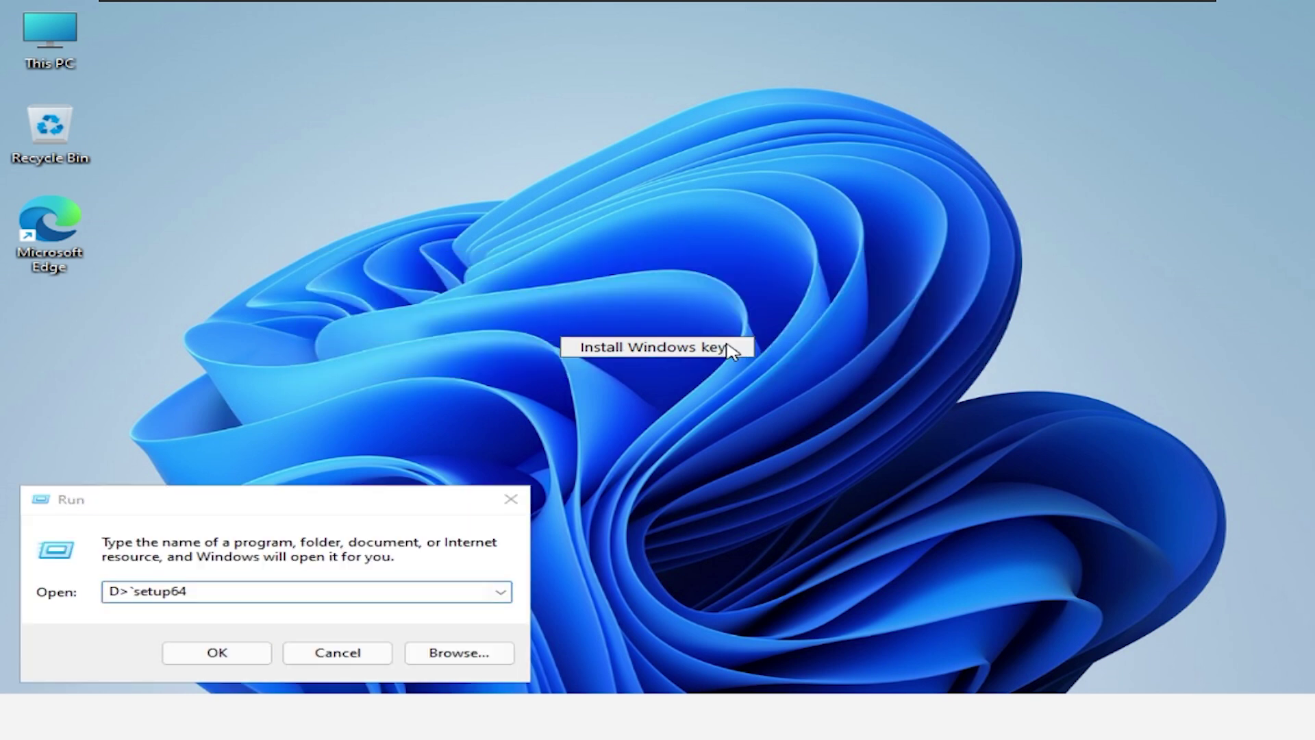
# Run the VMware Tools setup from drive D: and approve the elevation prompt.
pyautogui.click(448, 595)
pyautogui.hotkey('ctrl', 'a')
pyautogui.write('D:')
pyautogui.press('Return')
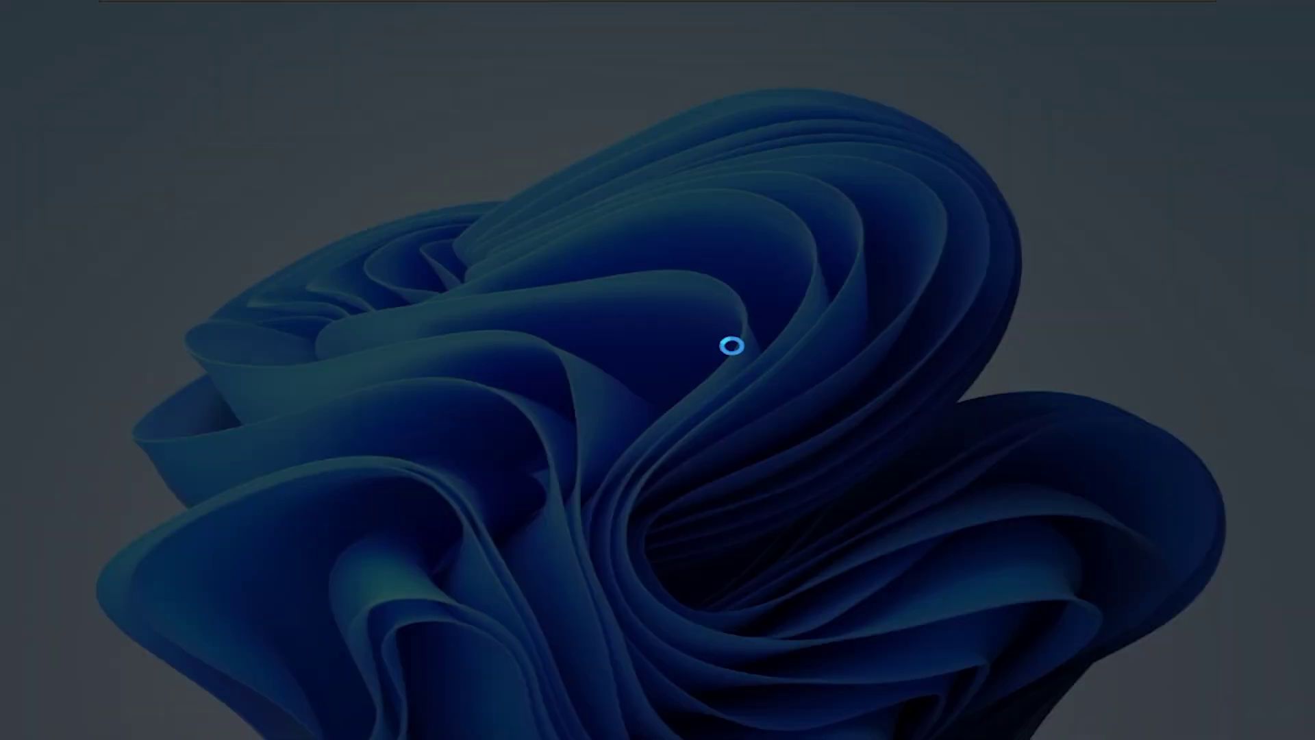
pyautogui.click(634, 505)
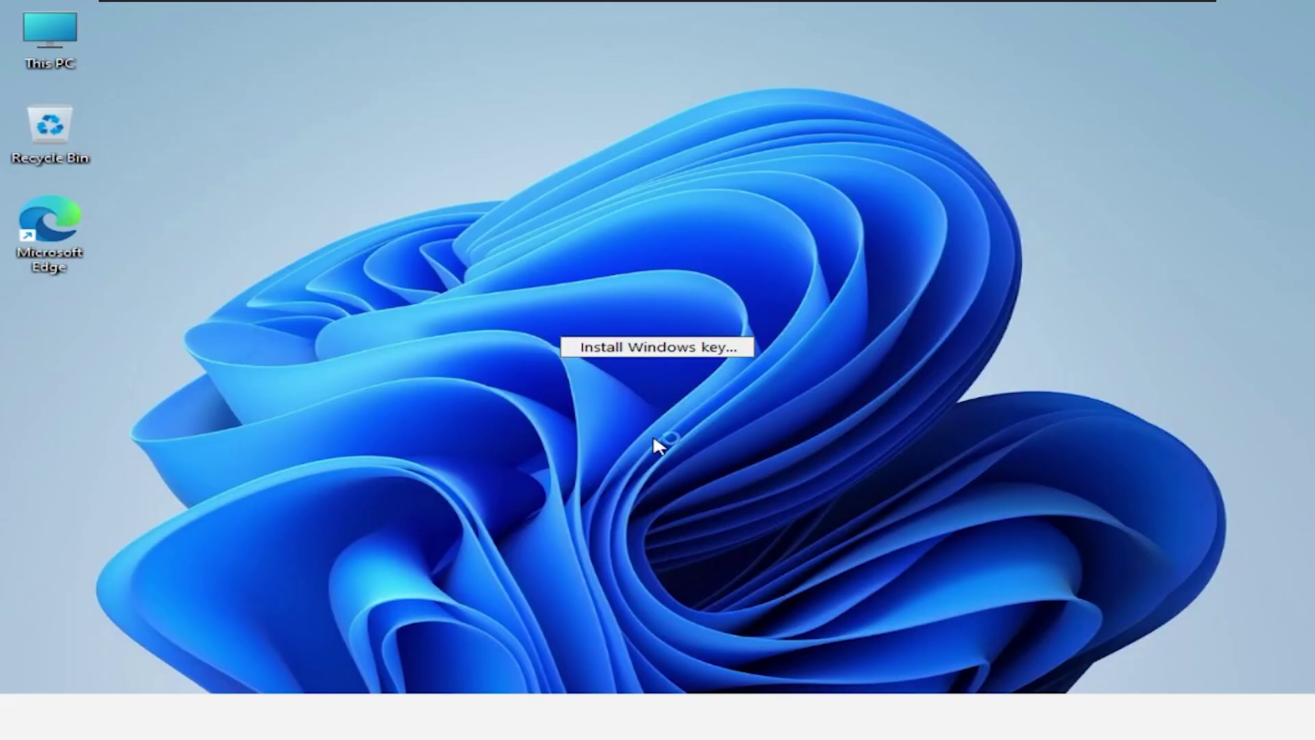
pyautogui.moveTo(770, 290); pyautogui.dragTo(713, 345)
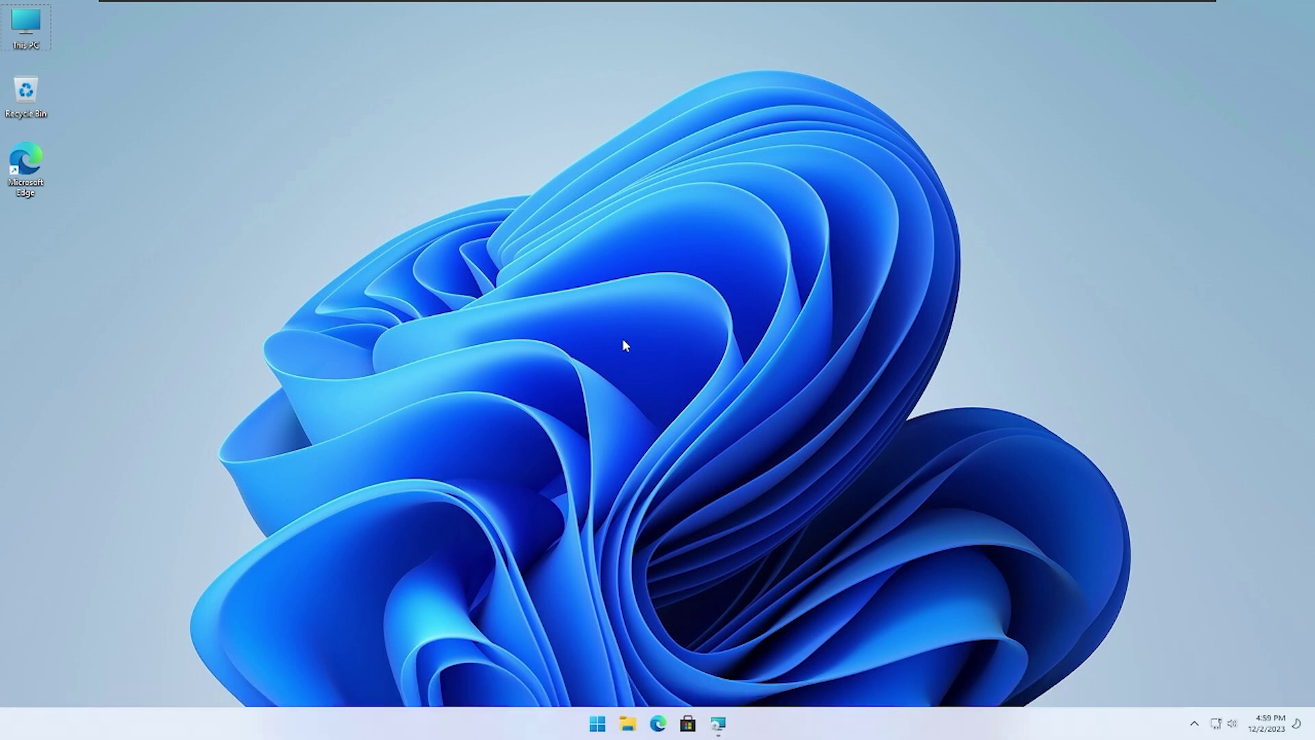
pyautogui.moveTo(623, 338); pyautogui.dragTo(623, 343)
pyautogui.moveTo(731, 397); pyautogui.dragTo(639, 526)
# Look through the full list of installed apps and launch Word from it.
pyautogui.press('super')
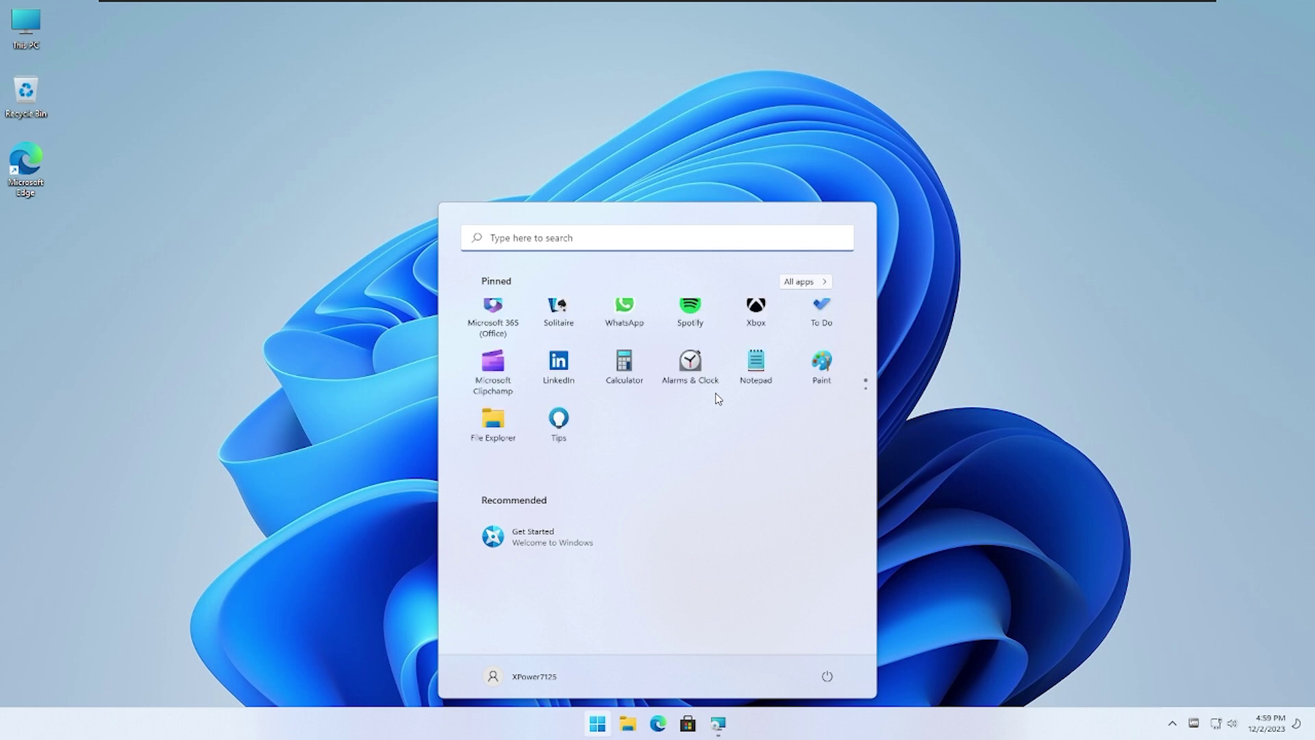
pyautogui.click(809, 283)
pyautogui.scroll(-1, 692, 443)
pyautogui.scroll(-1, 692, 443)
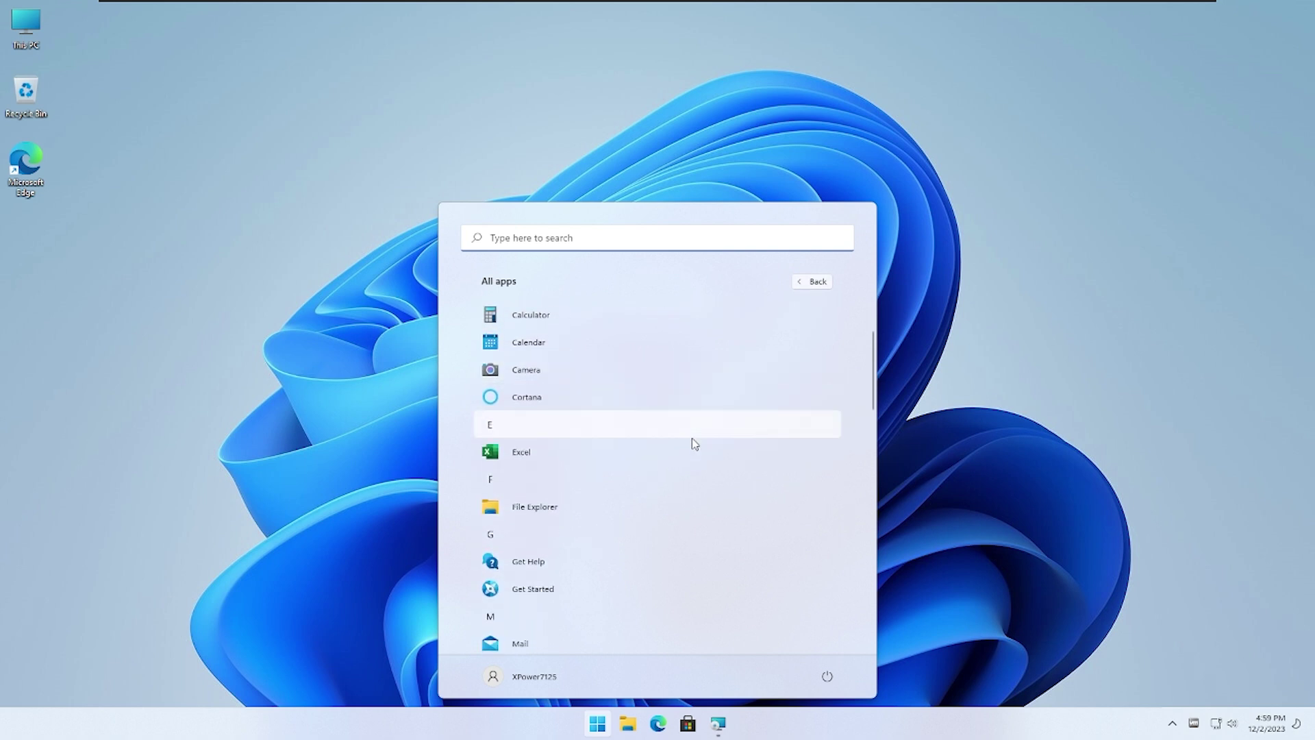
pyautogui.scroll(2, 692, 443)
pyautogui.scroll(-8, 558, 579)
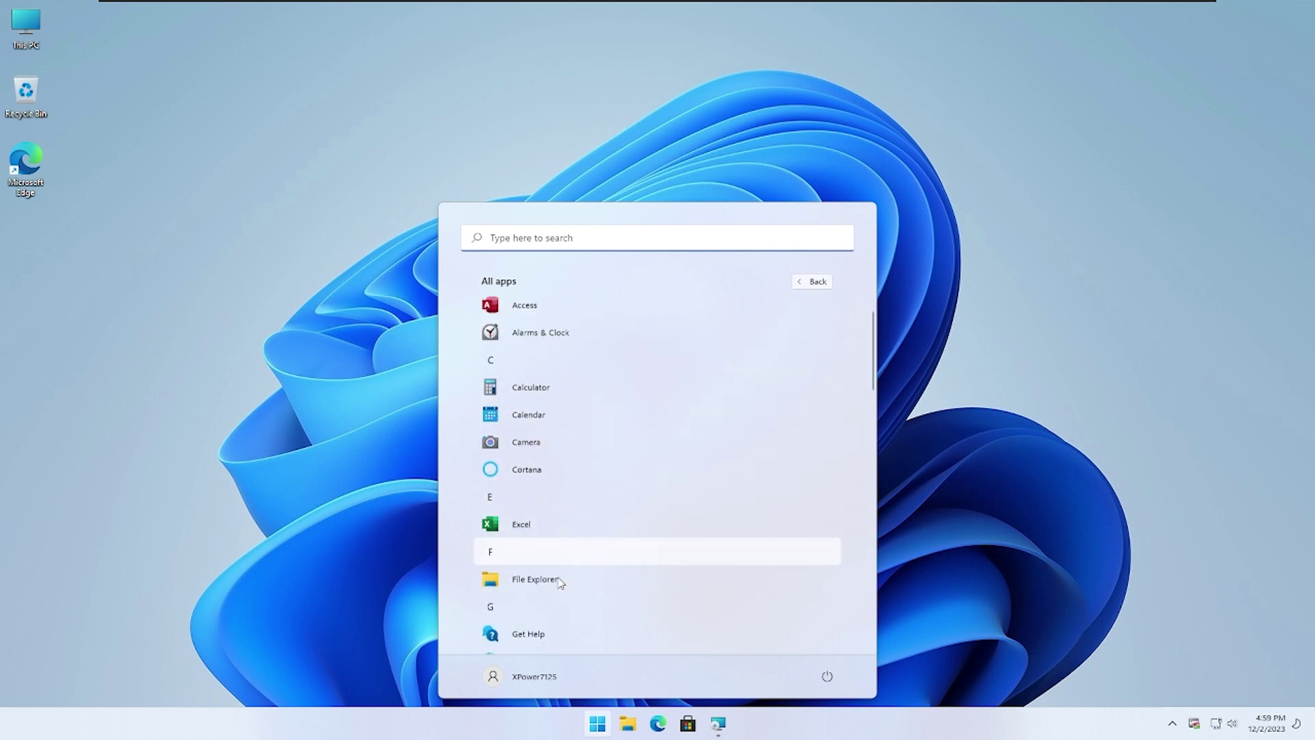
pyautogui.scroll(-8, 579, 561)
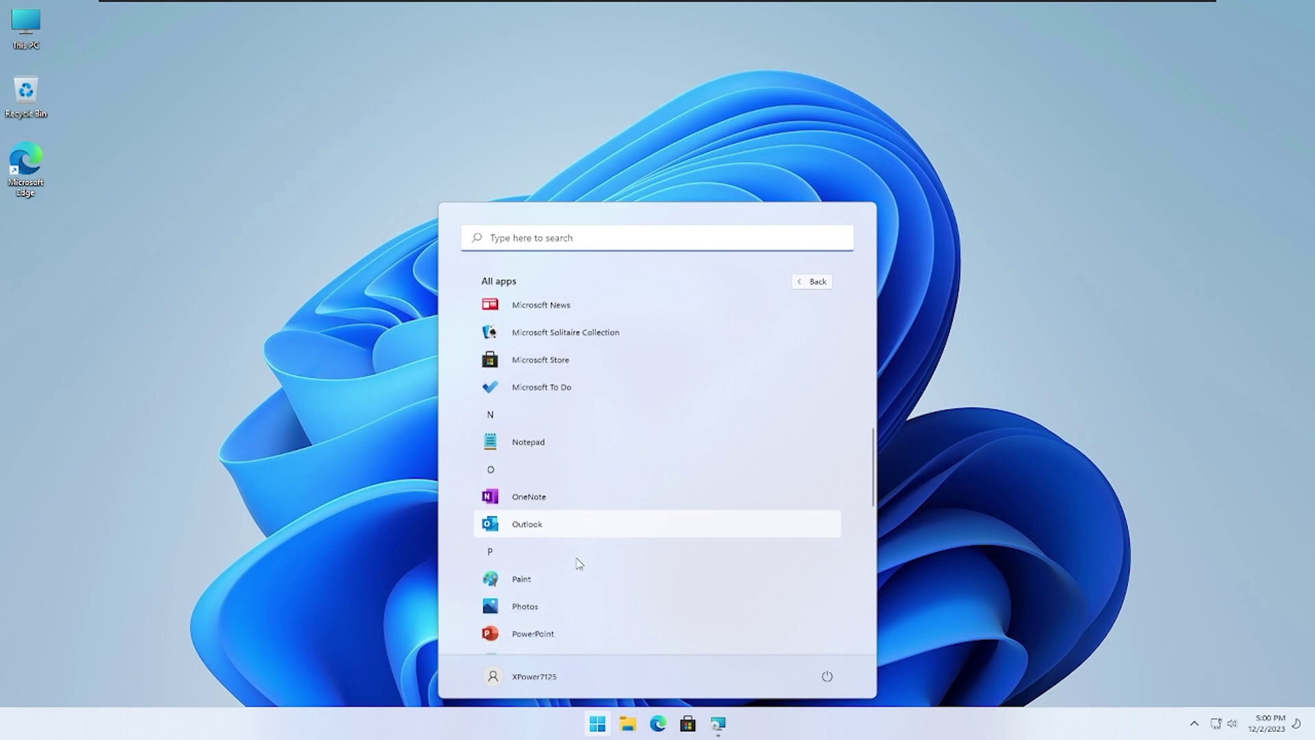
pyautogui.scroll(-8, 583, 560)
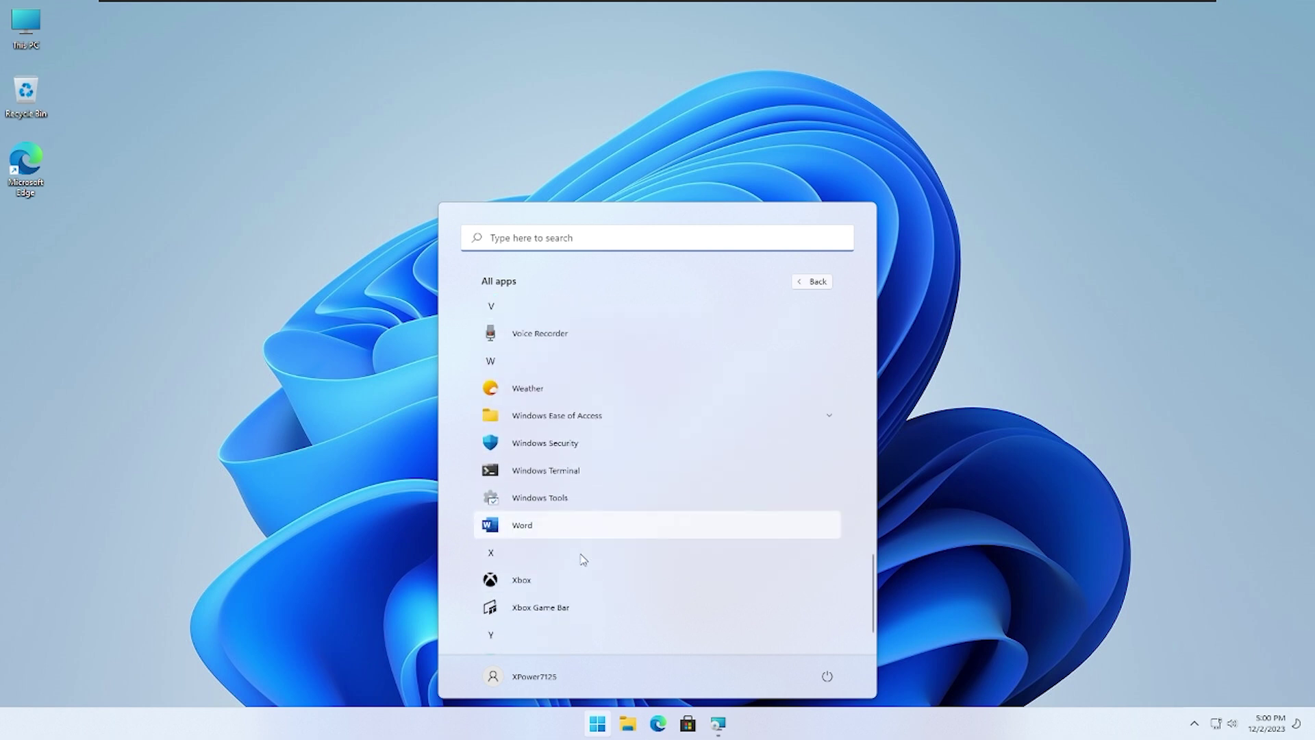
pyautogui.click(599, 480)
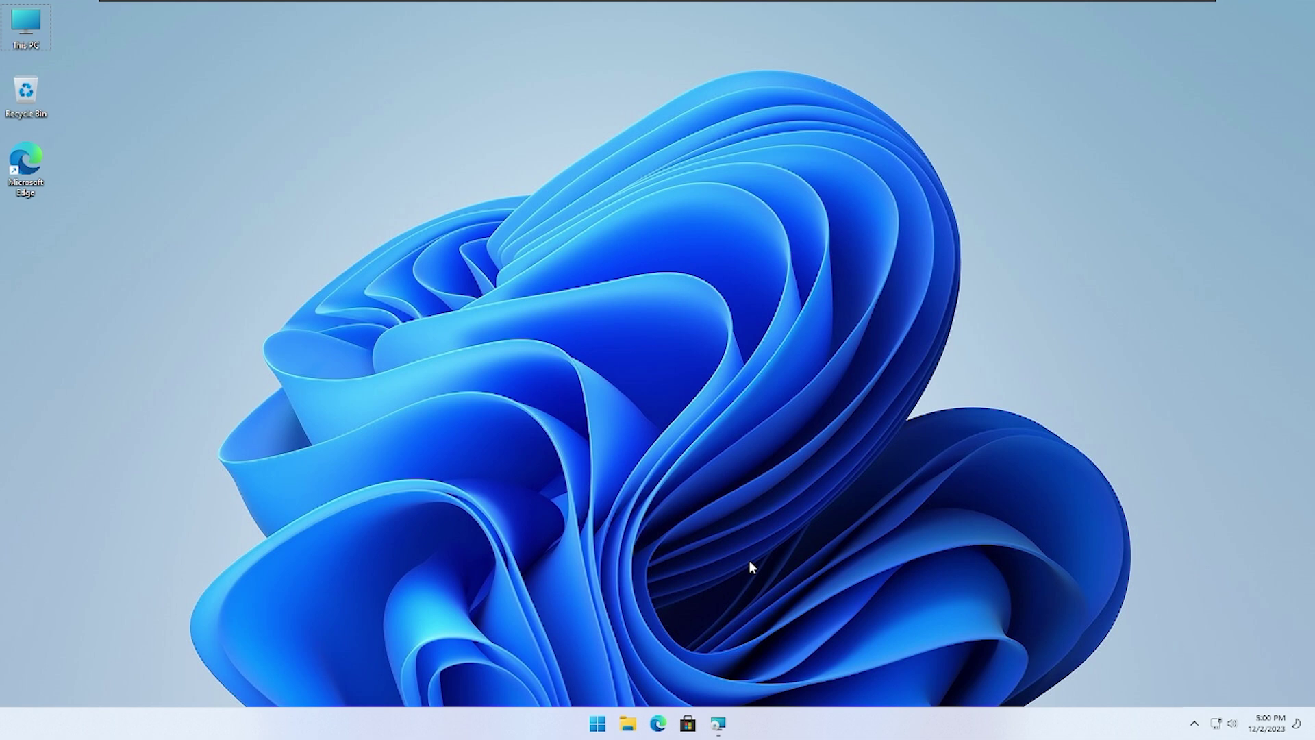
# Open the Windows Settings and apply the Windows (dark) theme under Personalization.
pyautogui.press('super+i')
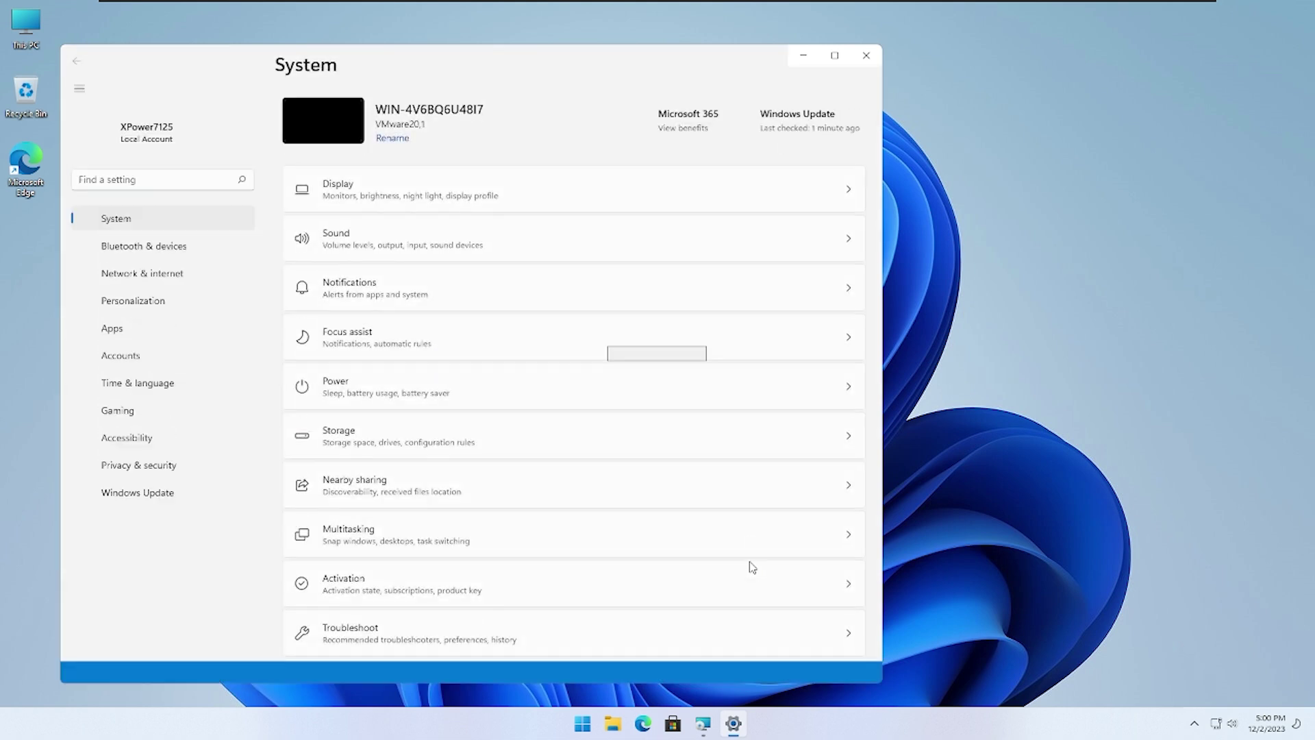
pyautogui.scroll(-5, 781, 400)
pyautogui.scroll(5, 772, 399)
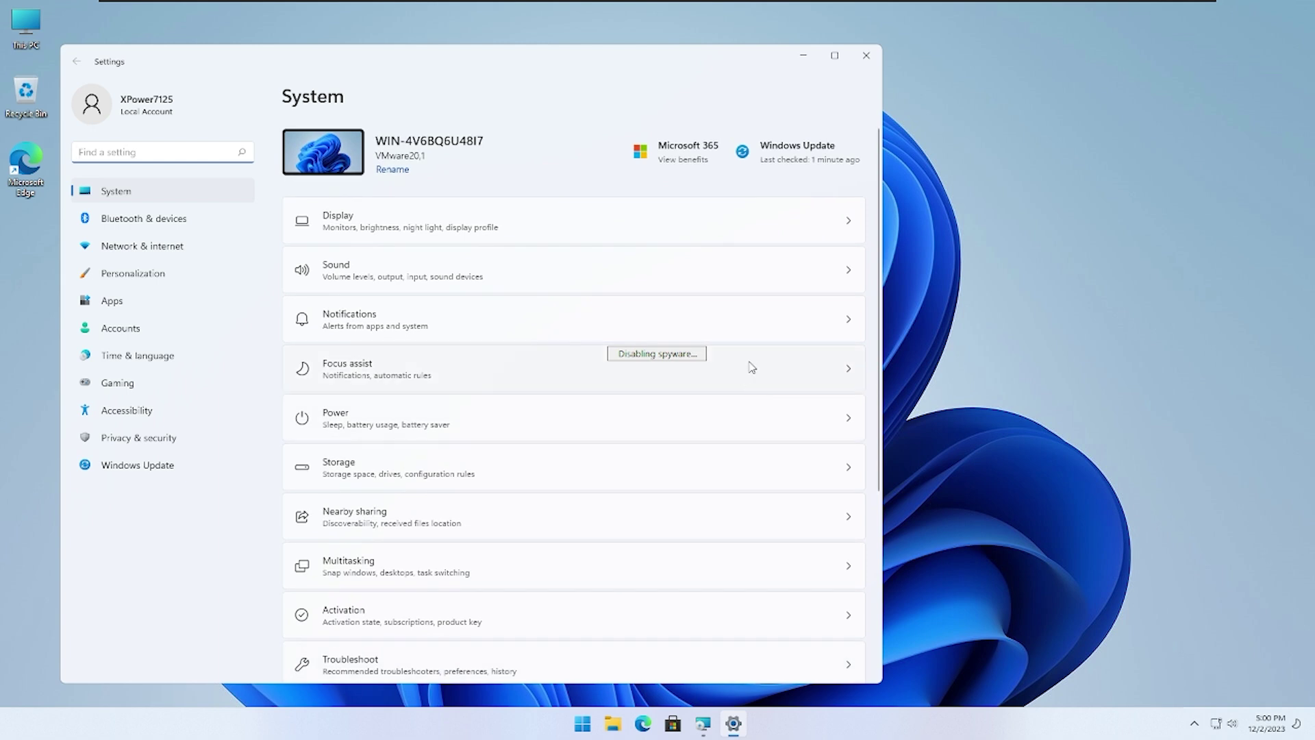
pyautogui.click(231, 274)
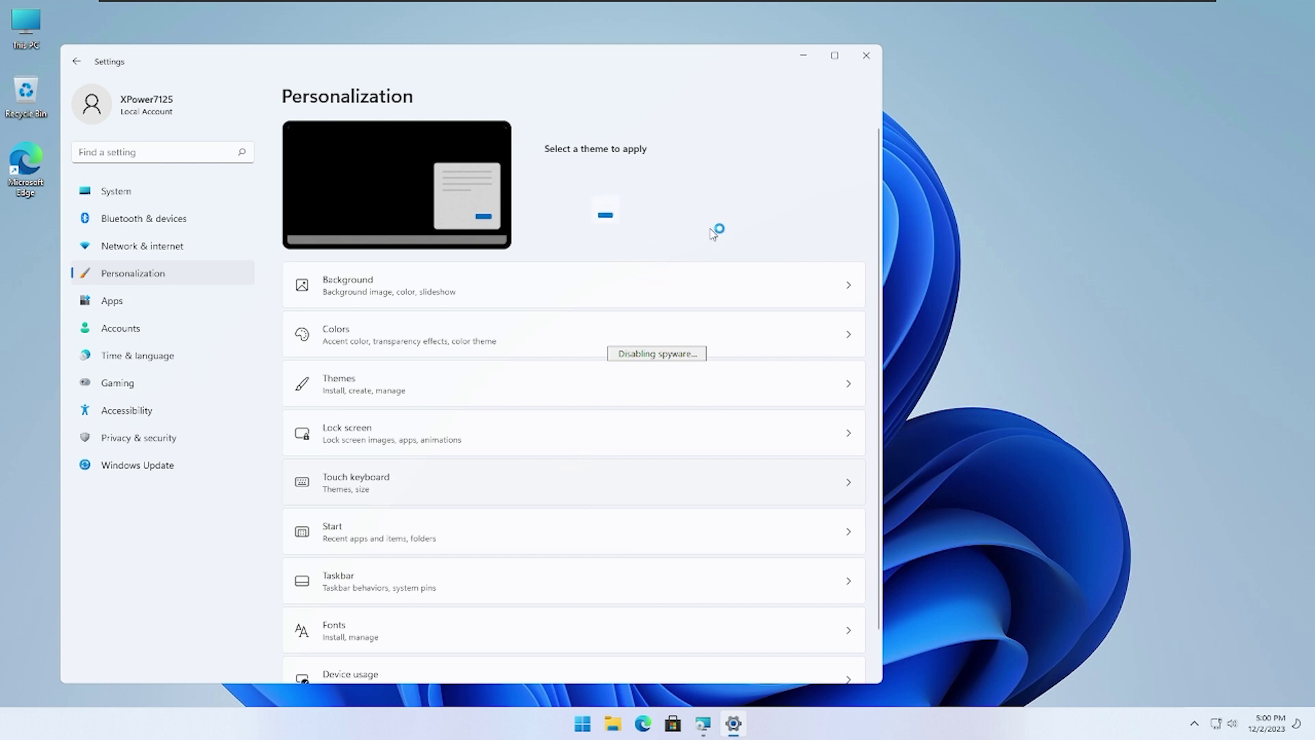
pyautogui.scroll(-1, 551, 404)
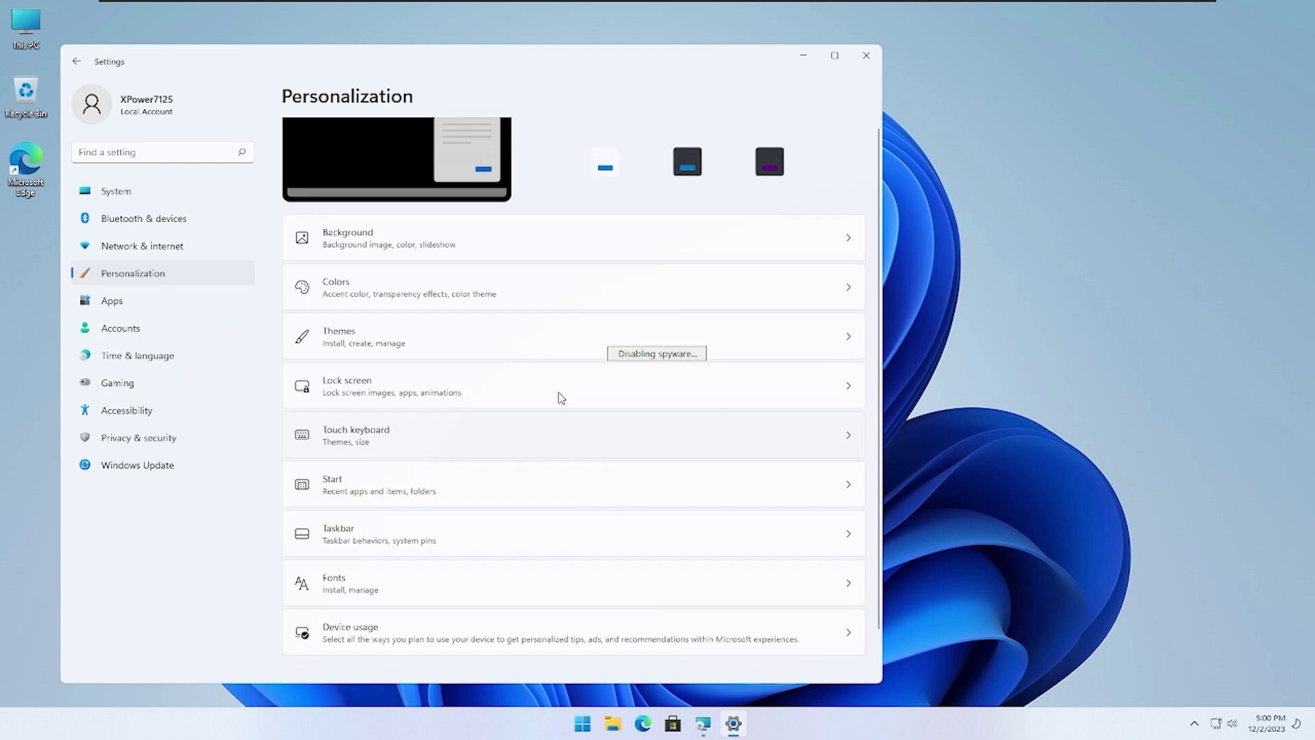
pyautogui.click(684, 173)
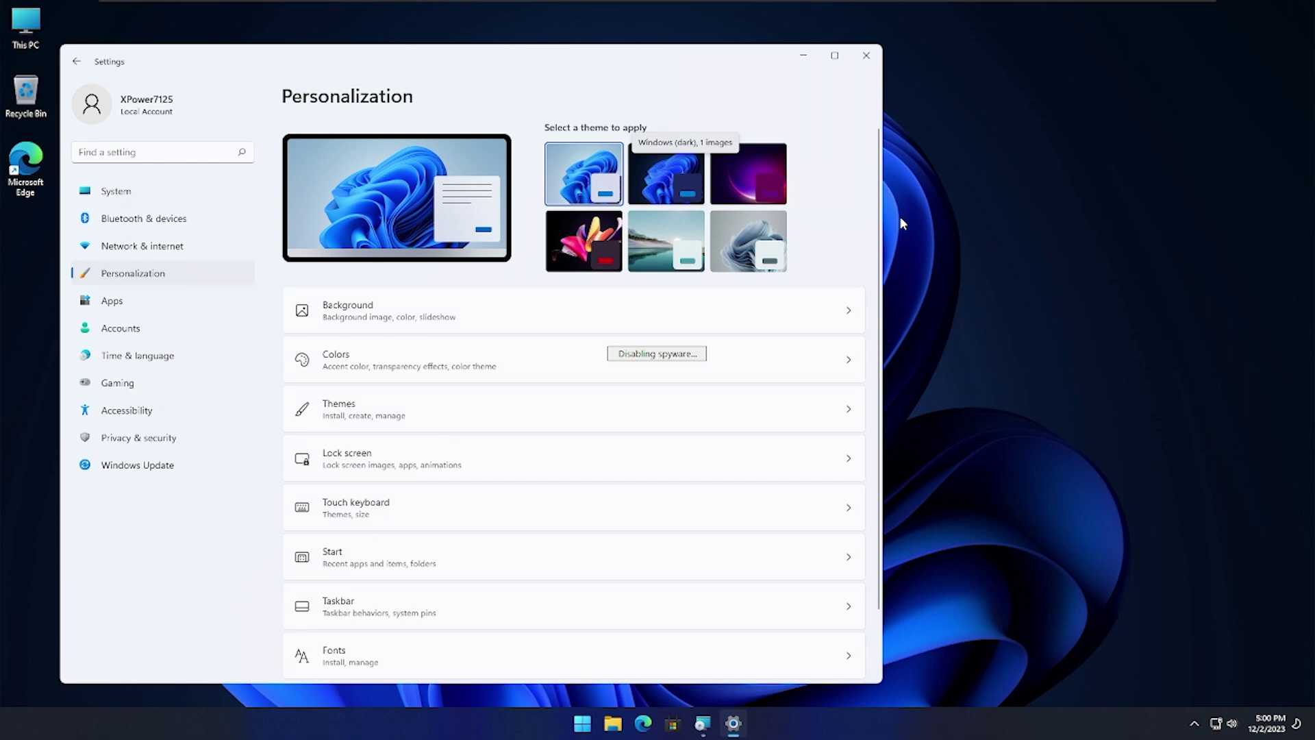
# Bring the VMware Tools Setup window to the front to check the installation's progress.
pyautogui.hotkey('alt', 'Tab')
pyautogui.hotkey('alt', 'Tab')
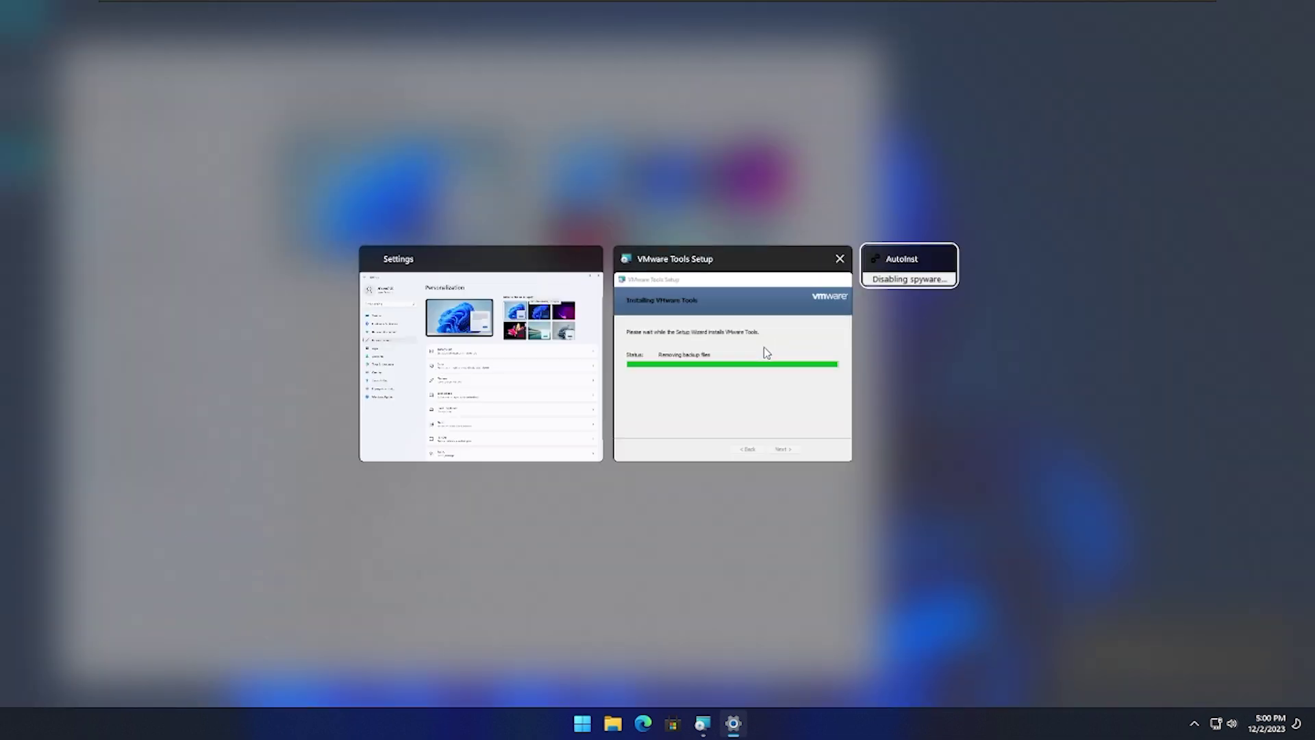
pyautogui.click(763, 346)
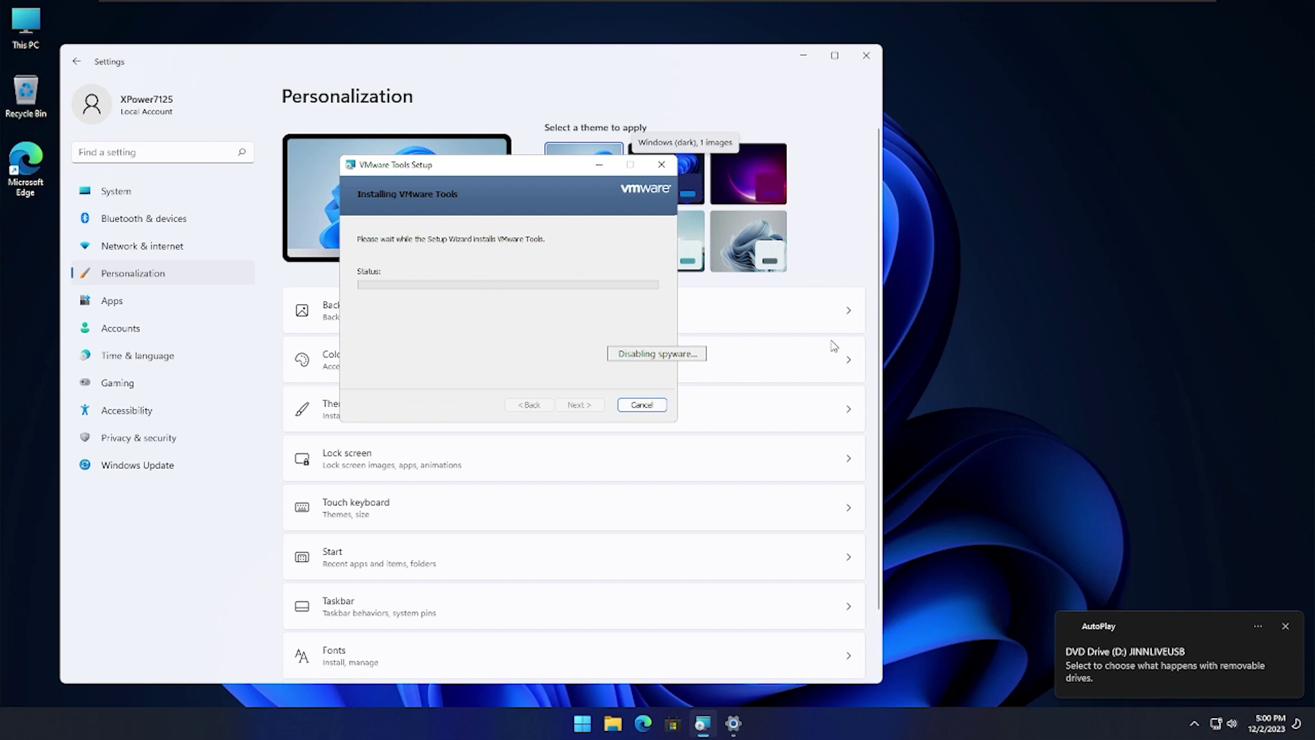
pyautogui.moveTo(1089, 486); pyautogui.dragTo(1124, 612)
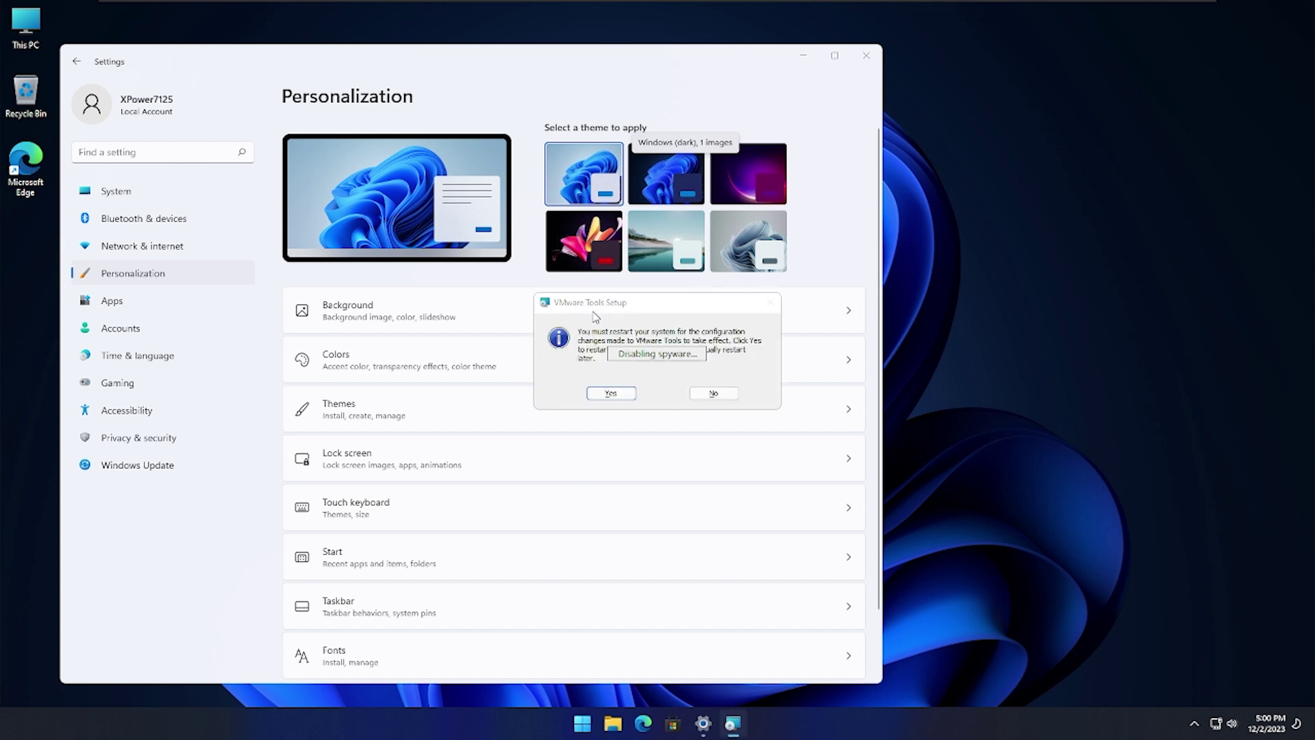
# Check the full list of installed apps for newly added programs and close it again.
pyautogui.press('super')
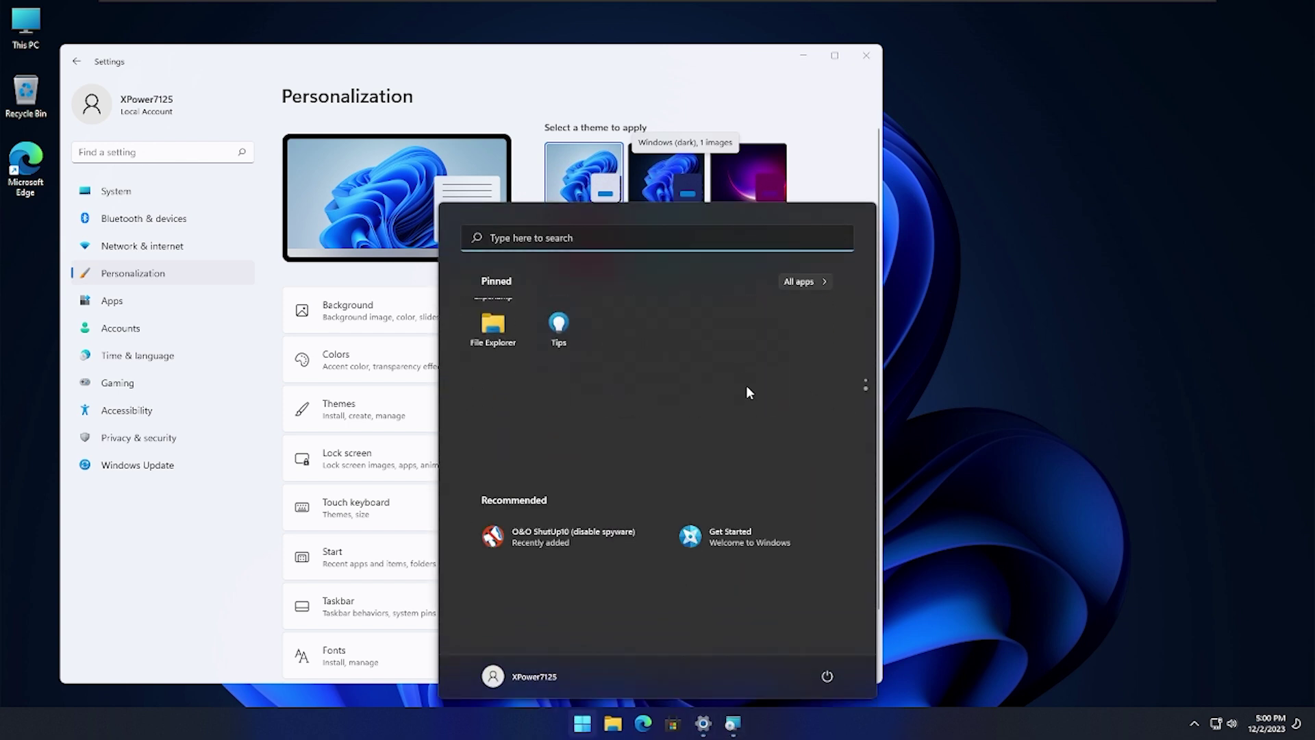
pyautogui.click(808, 281)
pyautogui.scroll(-15, 685, 439)
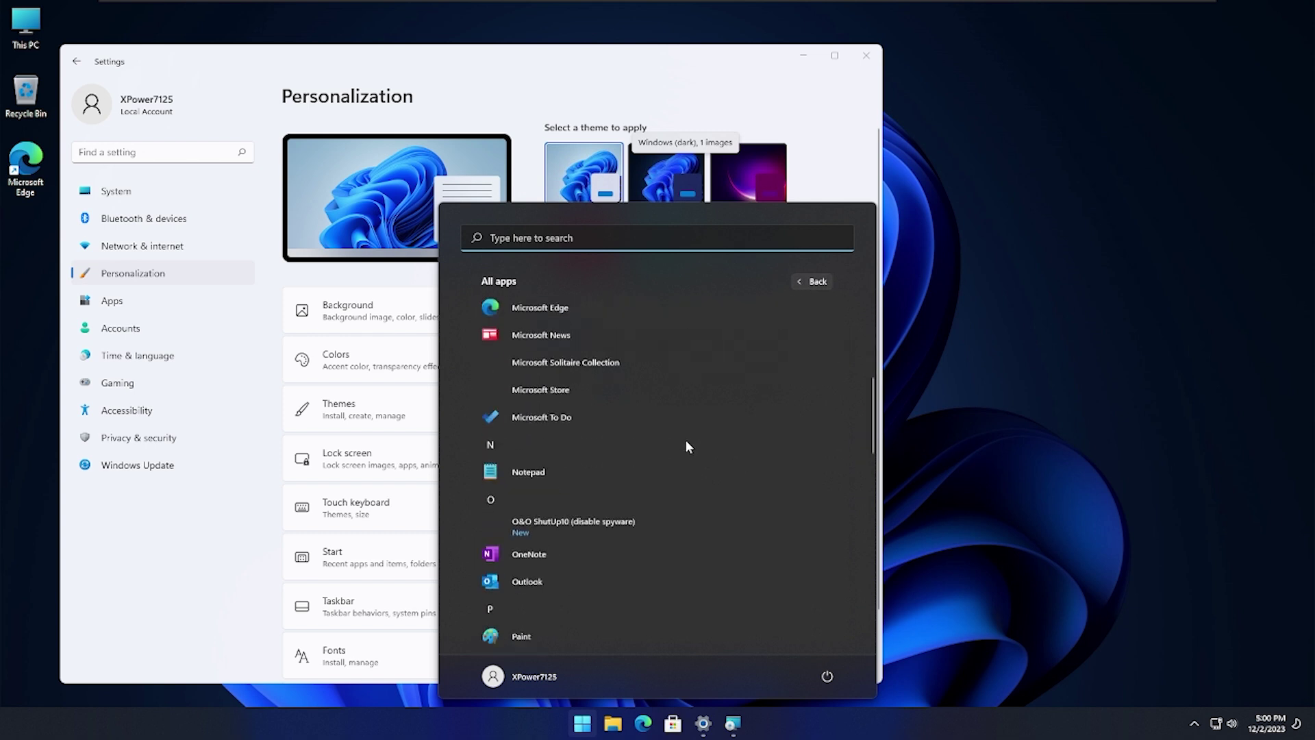
pyautogui.press('Escape')
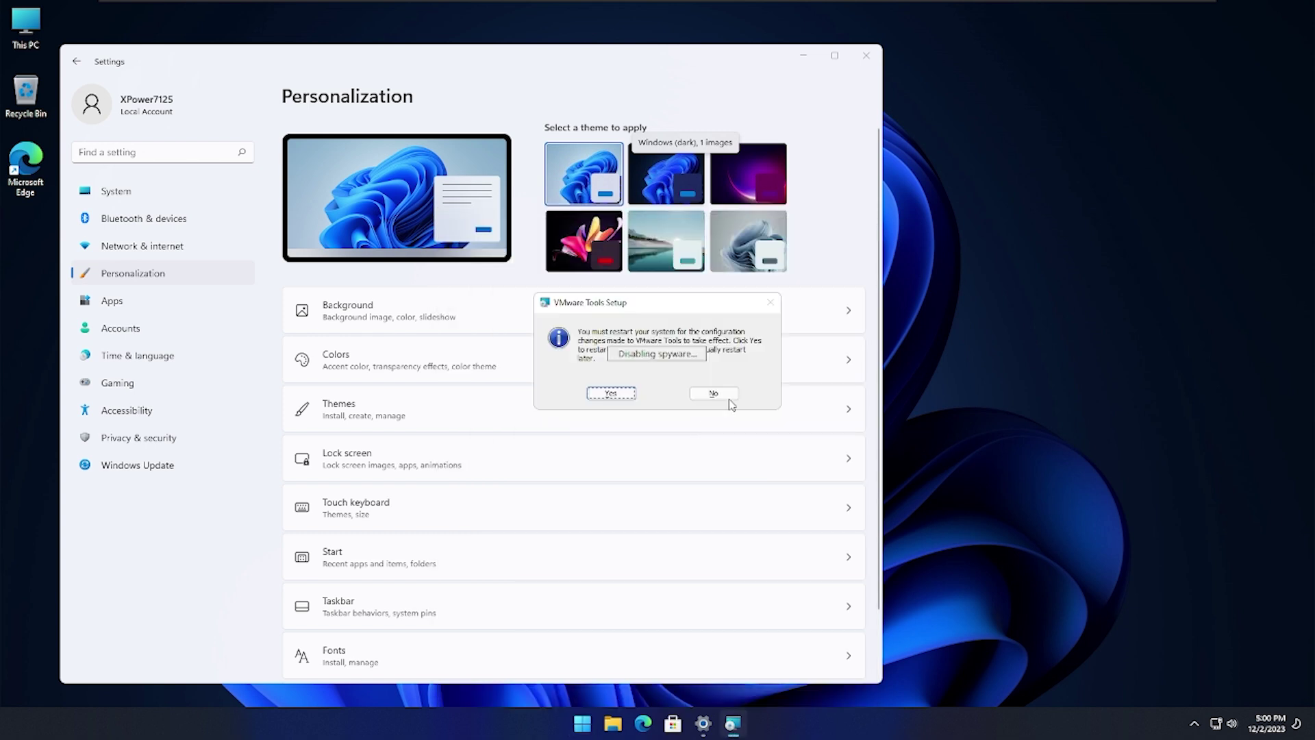
# Decline the system restart requested by VMware Tools Setup and return to the Personalization settings.
pyautogui.click(714, 394)
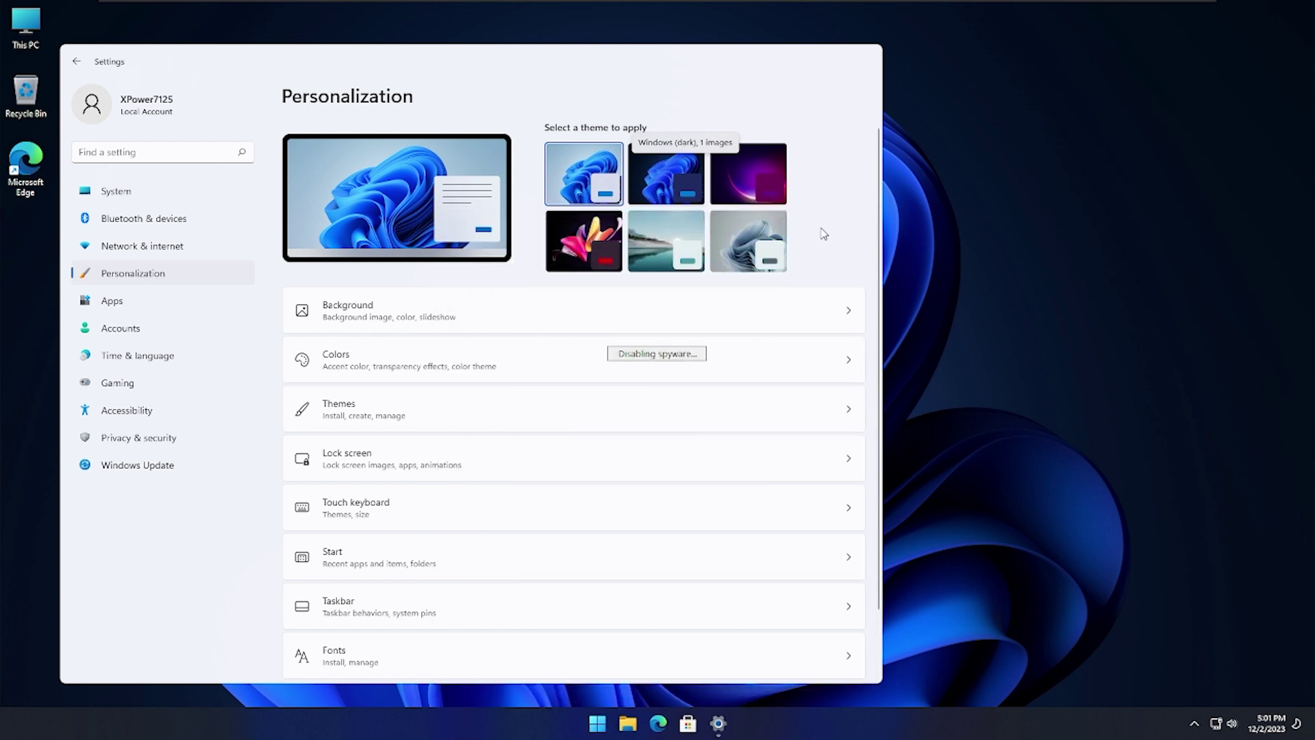
pyautogui.scroll(-2, 603, 439)
pyautogui.scroll(2, 590, 444)
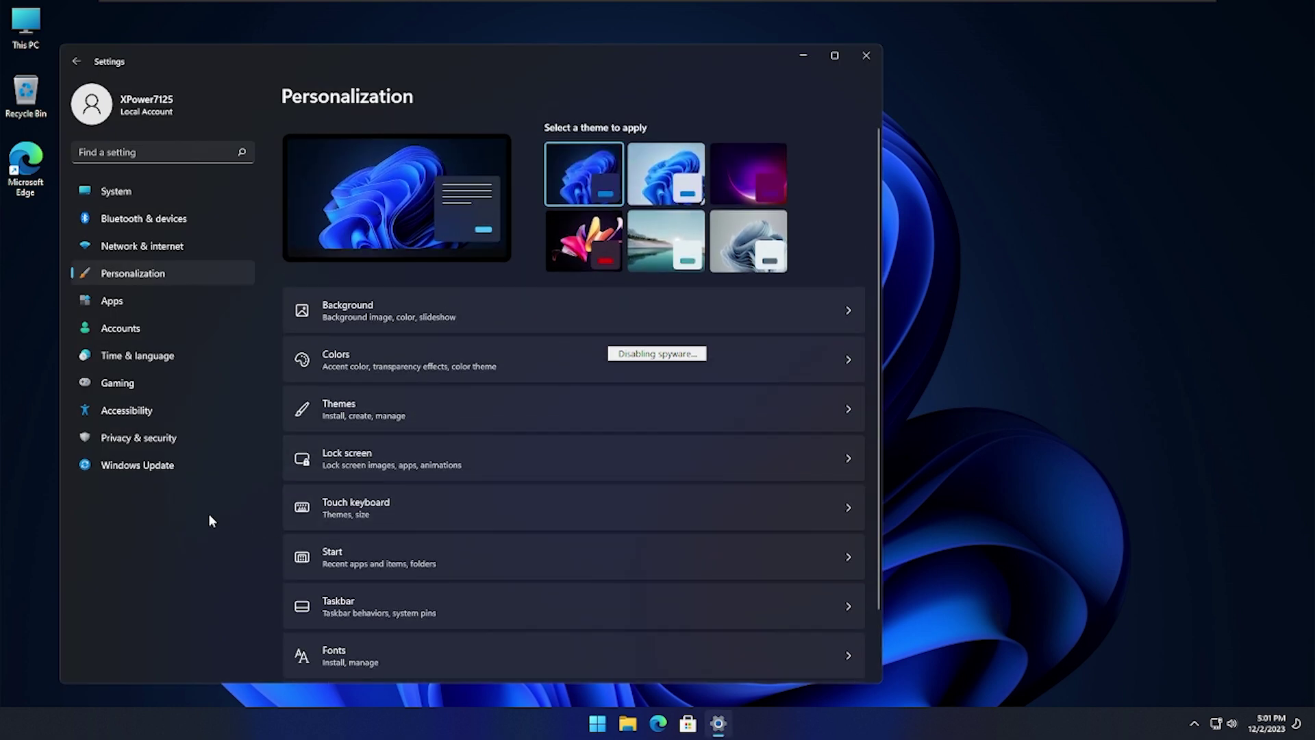
# Open the Windows Update settings and review the list of available updates.
pyautogui.click(208, 467)
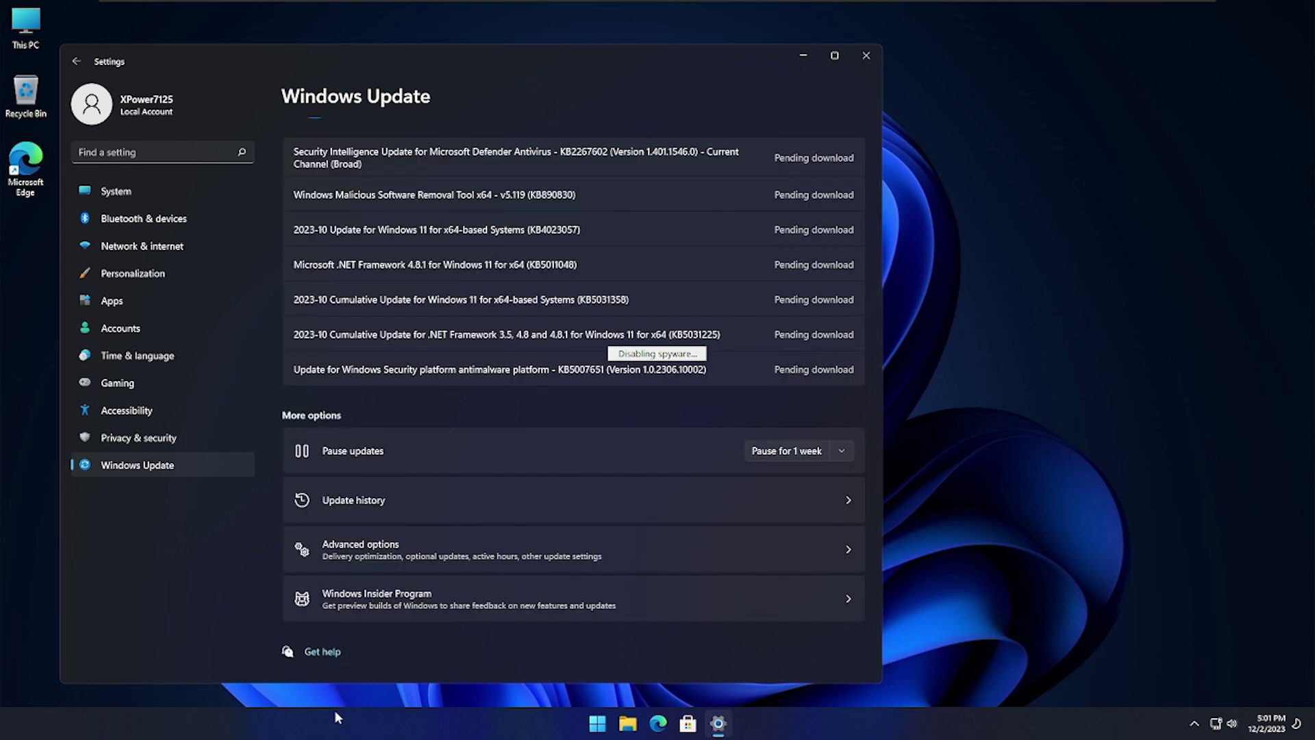
pyautogui.scroll(1, 432, 495)
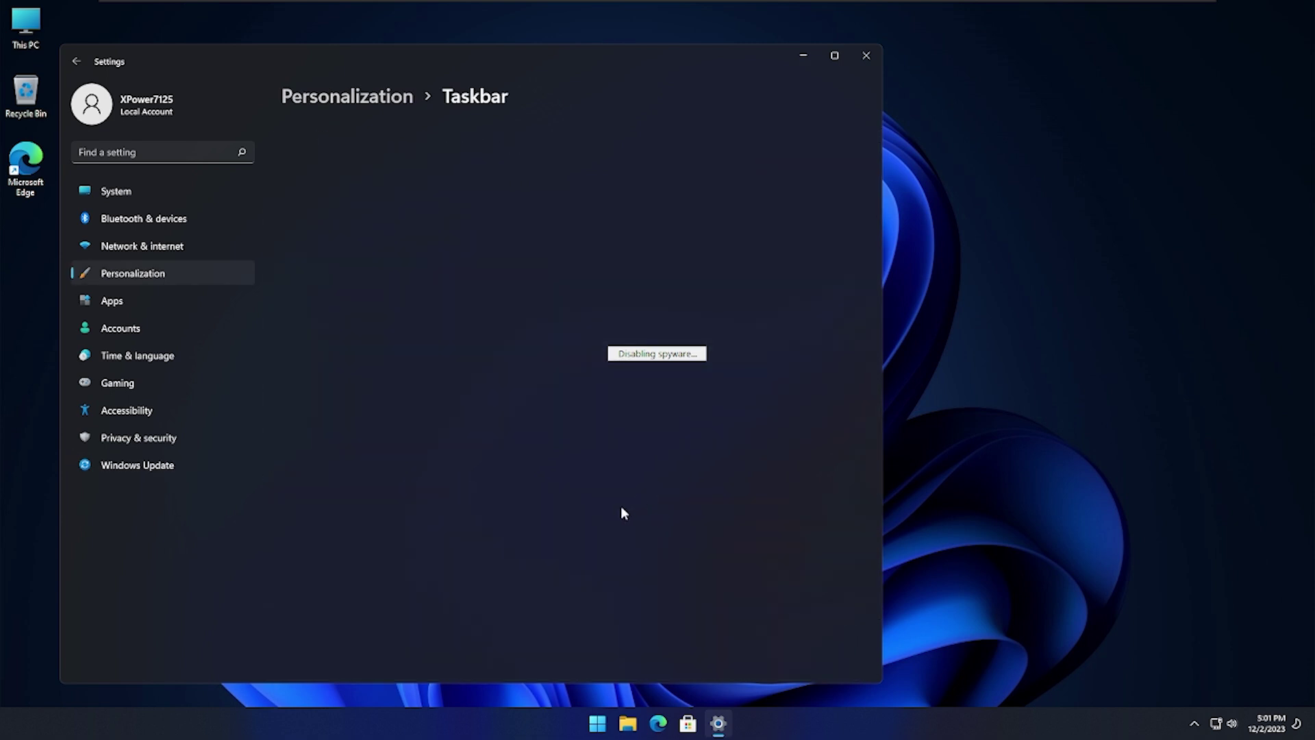
# Switch the taskbar's Search and Task view items on and back off.
pyautogui.click(820, 231)
pyautogui.click(827, 265)
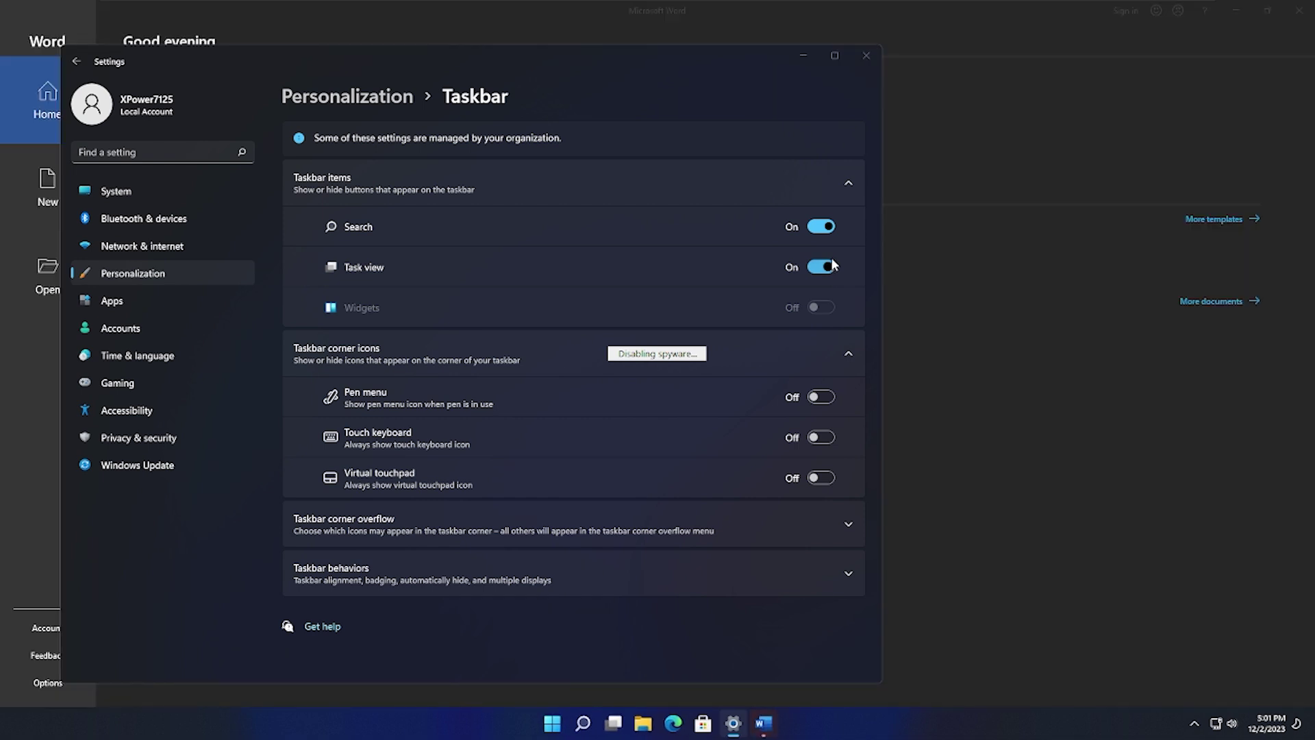
pyautogui.click(830, 265)
pyautogui.click(839, 225)
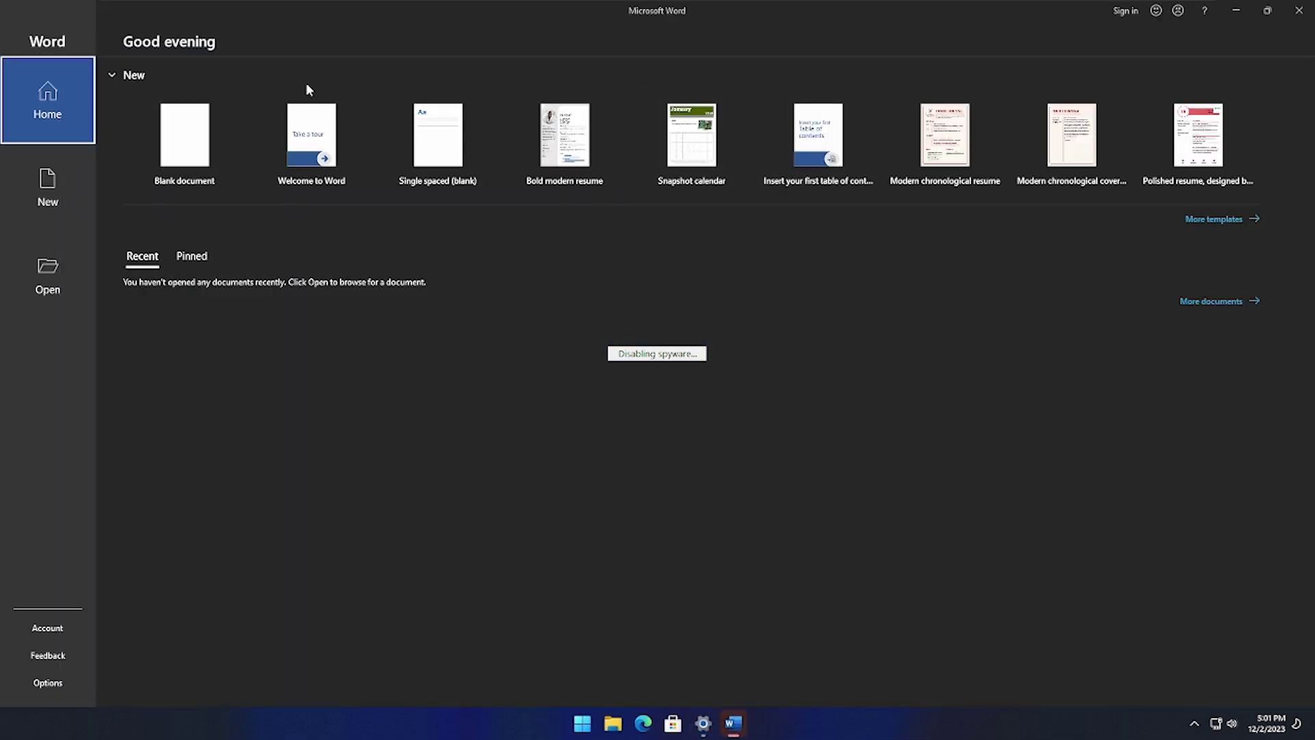
# Switch to Word, restore its maximized window to a smaller size, and open the update options on the Account page.
pyautogui.moveTo(201, 10); pyautogui.dragTo(417, 147)
pyautogui.click(261, 554)
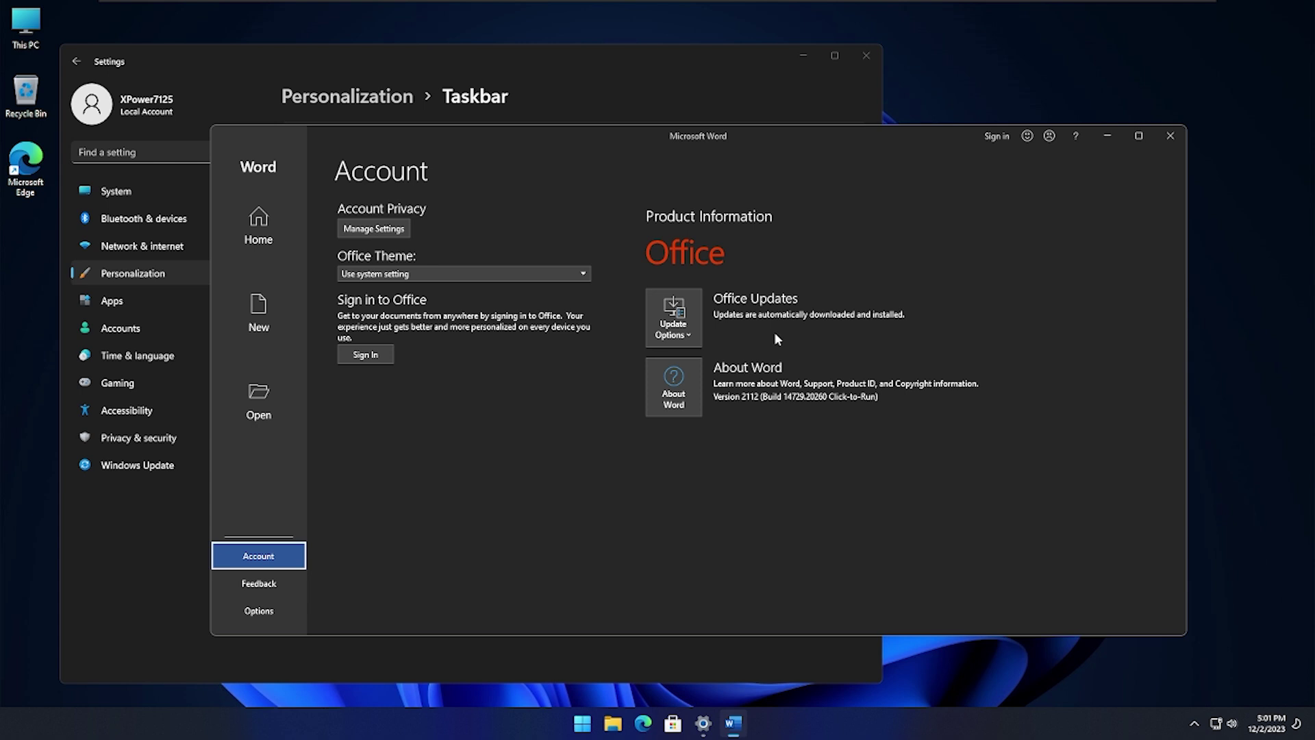
pyautogui.click(685, 327)
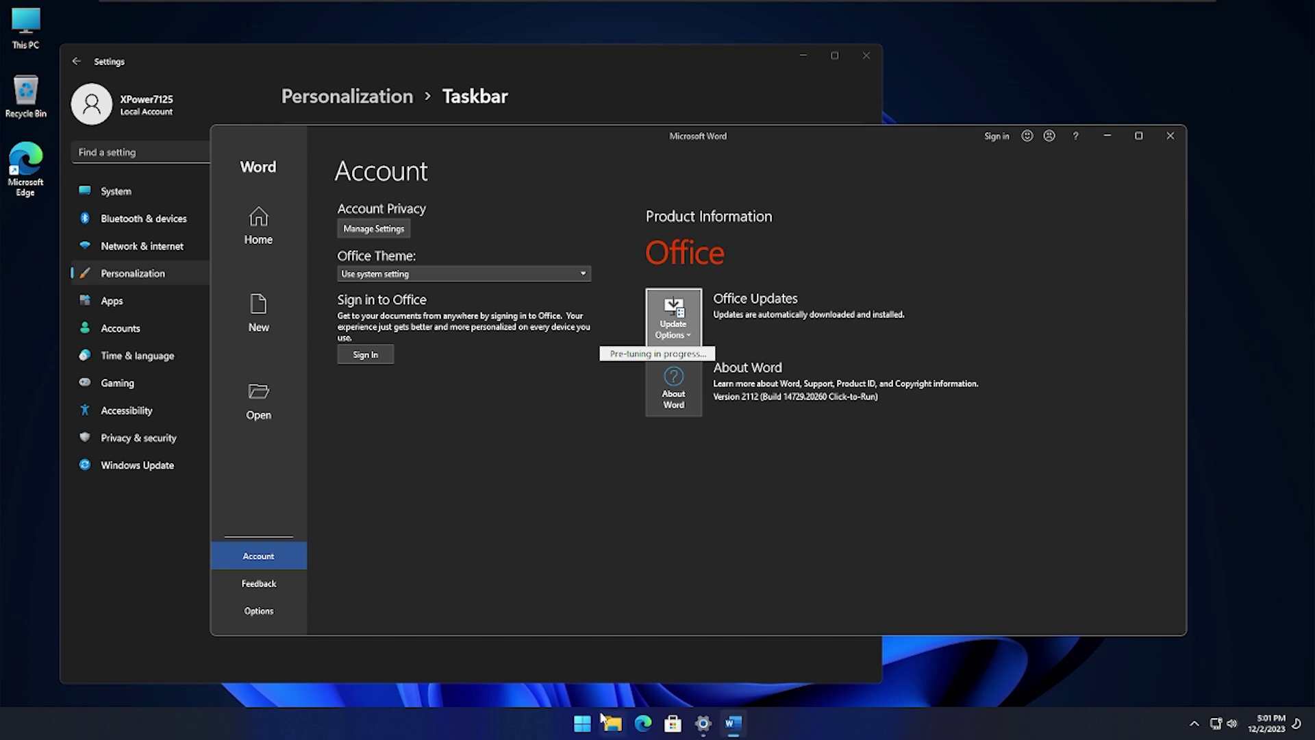
# Look through the beginning of the installed apps list and return to Word's Account page.
pyautogui.click(582, 723)
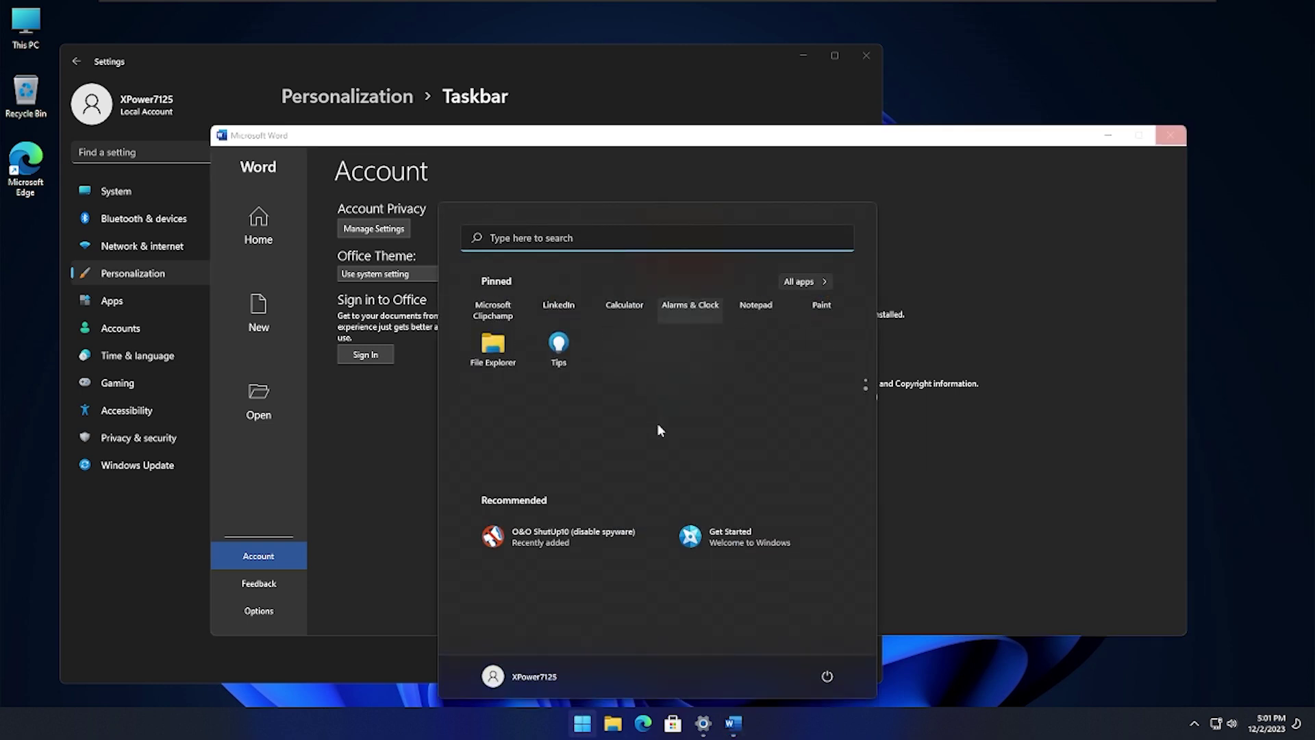
pyautogui.click(820, 282)
pyautogui.scroll(-5, 645, 515)
pyautogui.scroll(3, 648, 507)
pyautogui.scroll(3, 648, 510)
pyautogui.click(402, 469)
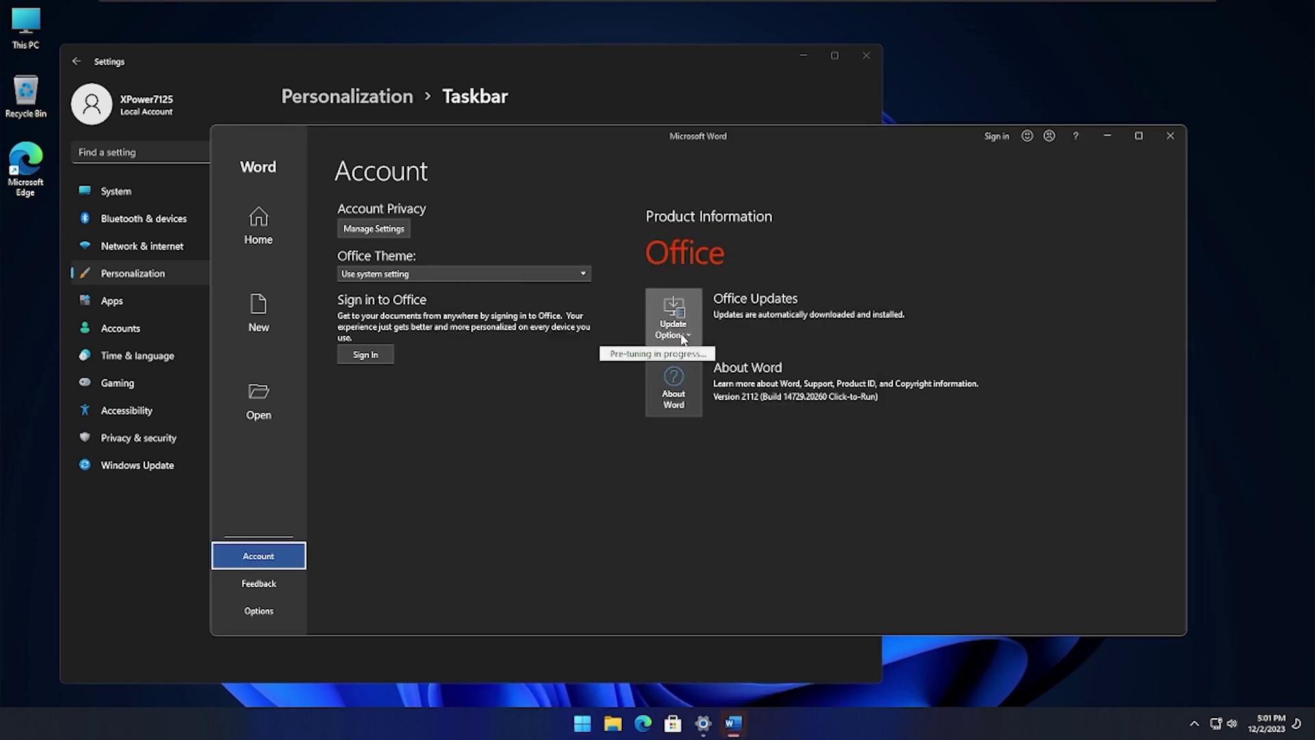
# Start an Office update with Update Now and close the Office sign-in window.
pyautogui.click(675, 336)
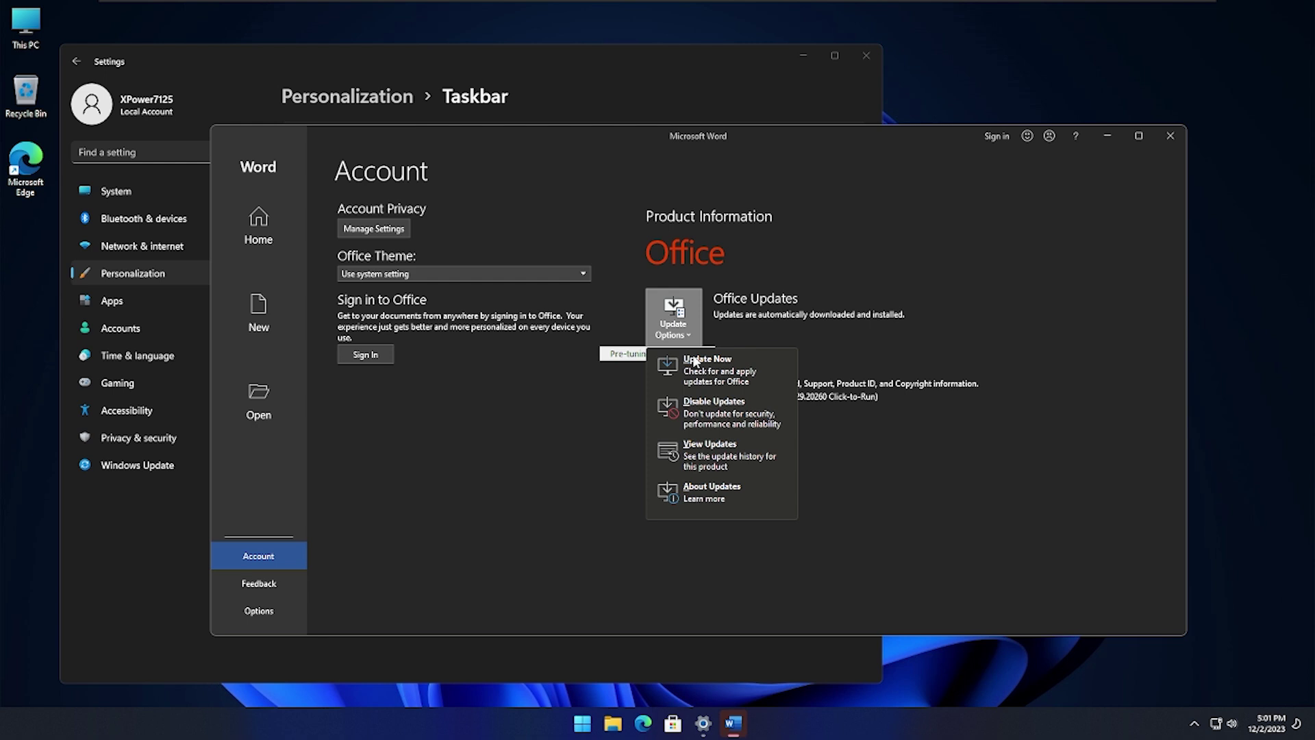
pyautogui.click(752, 375)
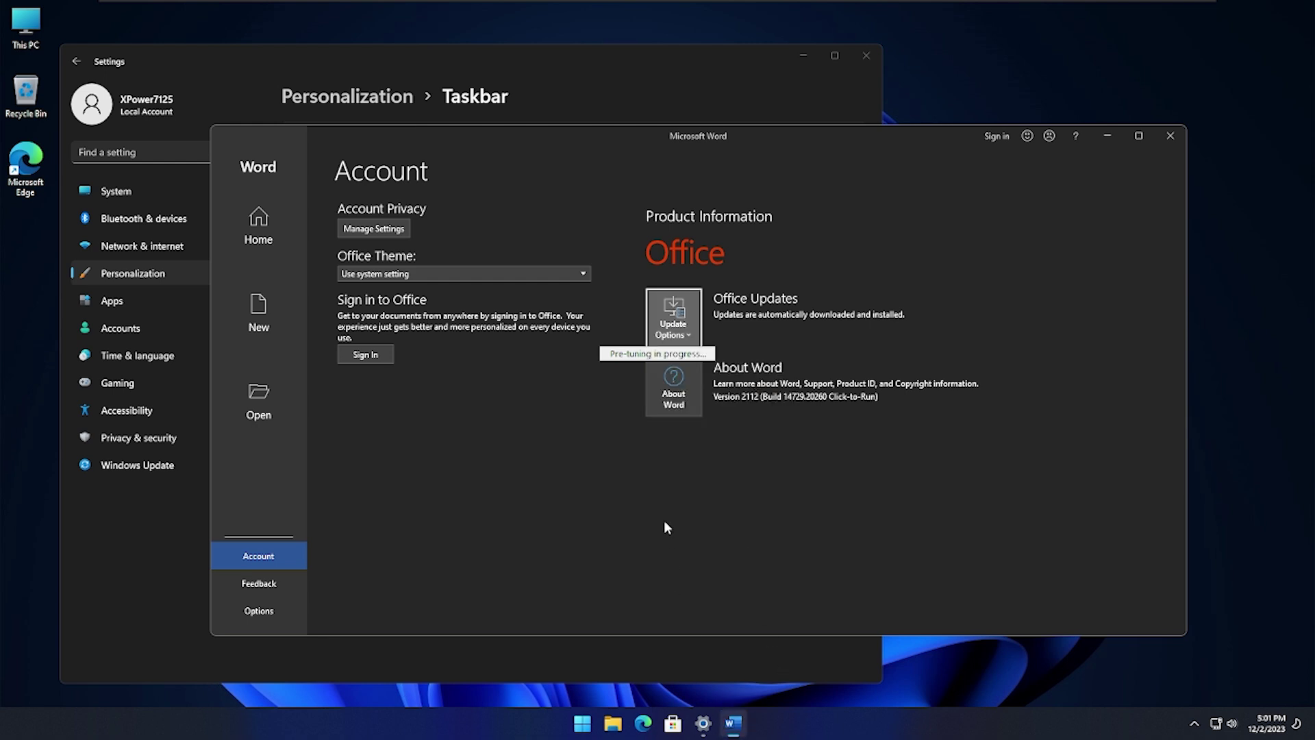
pyautogui.hotkey('alt', 'Tab')
pyautogui.press('Escape')
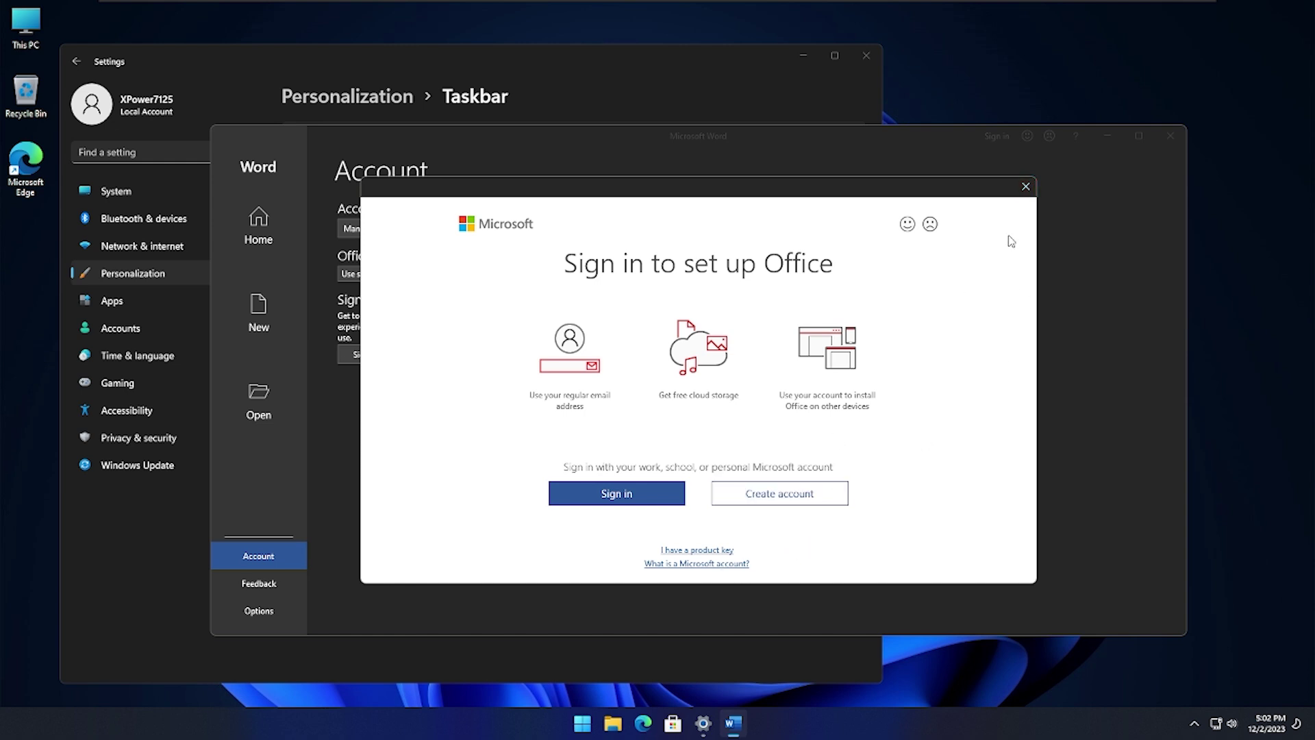
pyautogui.click(1027, 185)
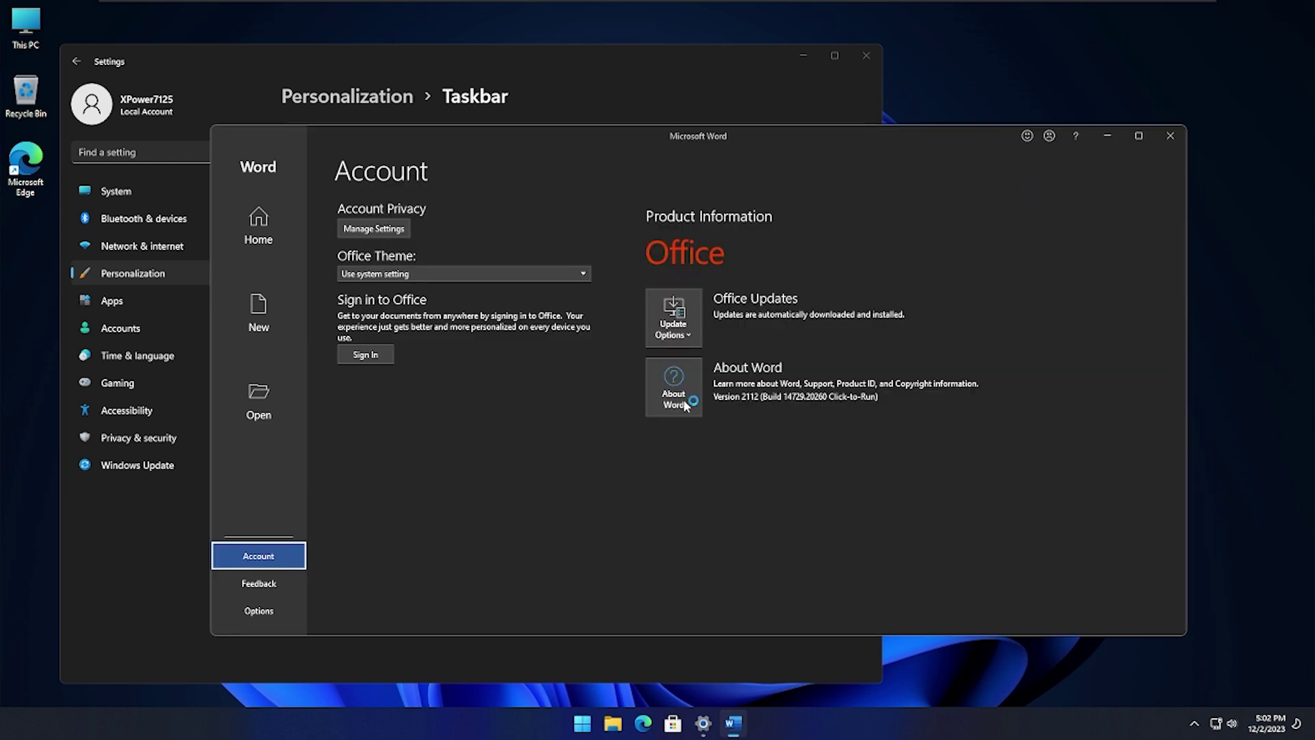
pyautogui.hotkey('alt', 'Tab')
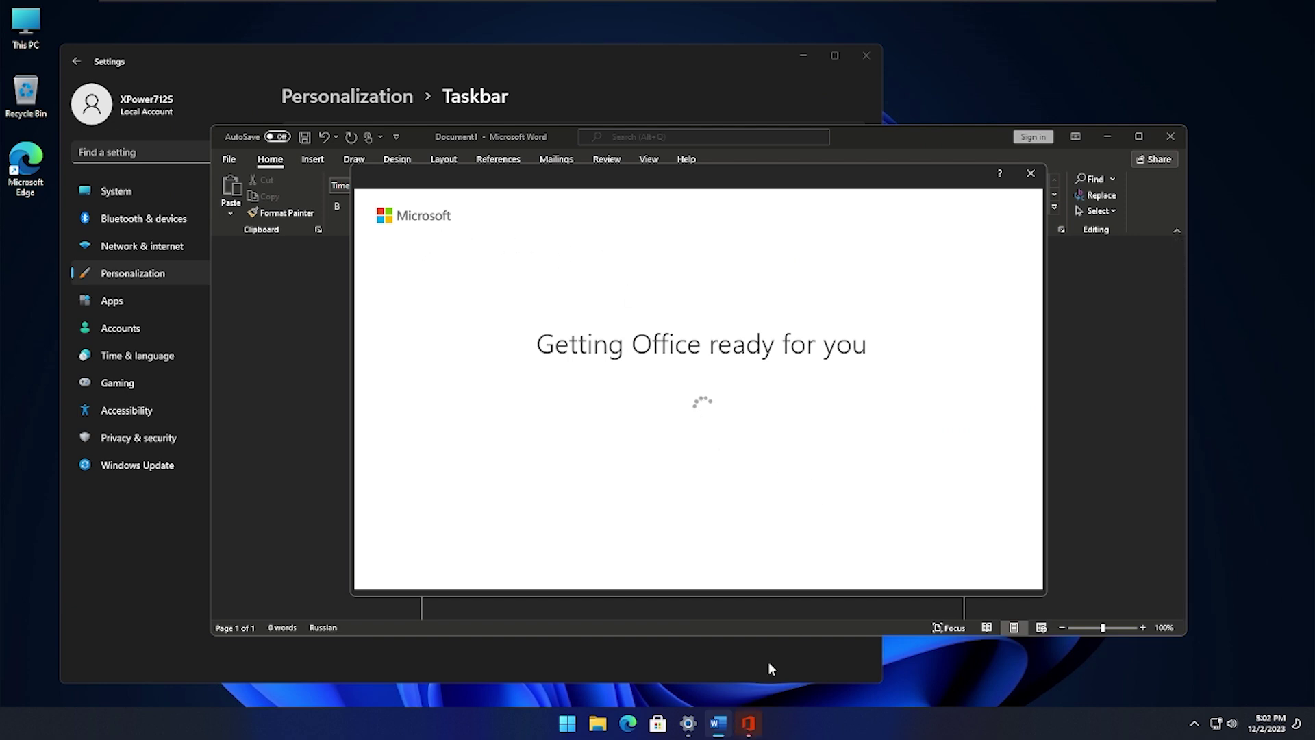
# Return to the blank Word document, accept the Office license agreement, and close Word.
pyautogui.click(754, 723)
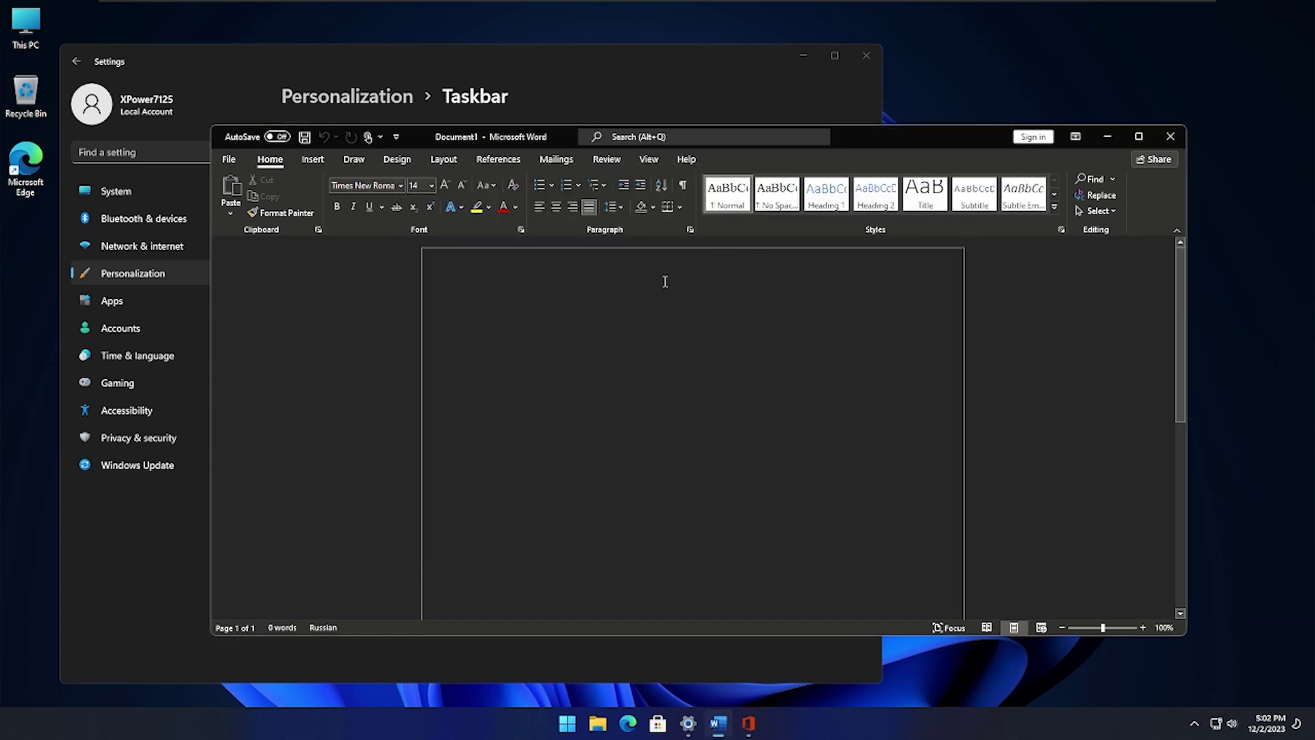
pyautogui.click(234, 165)
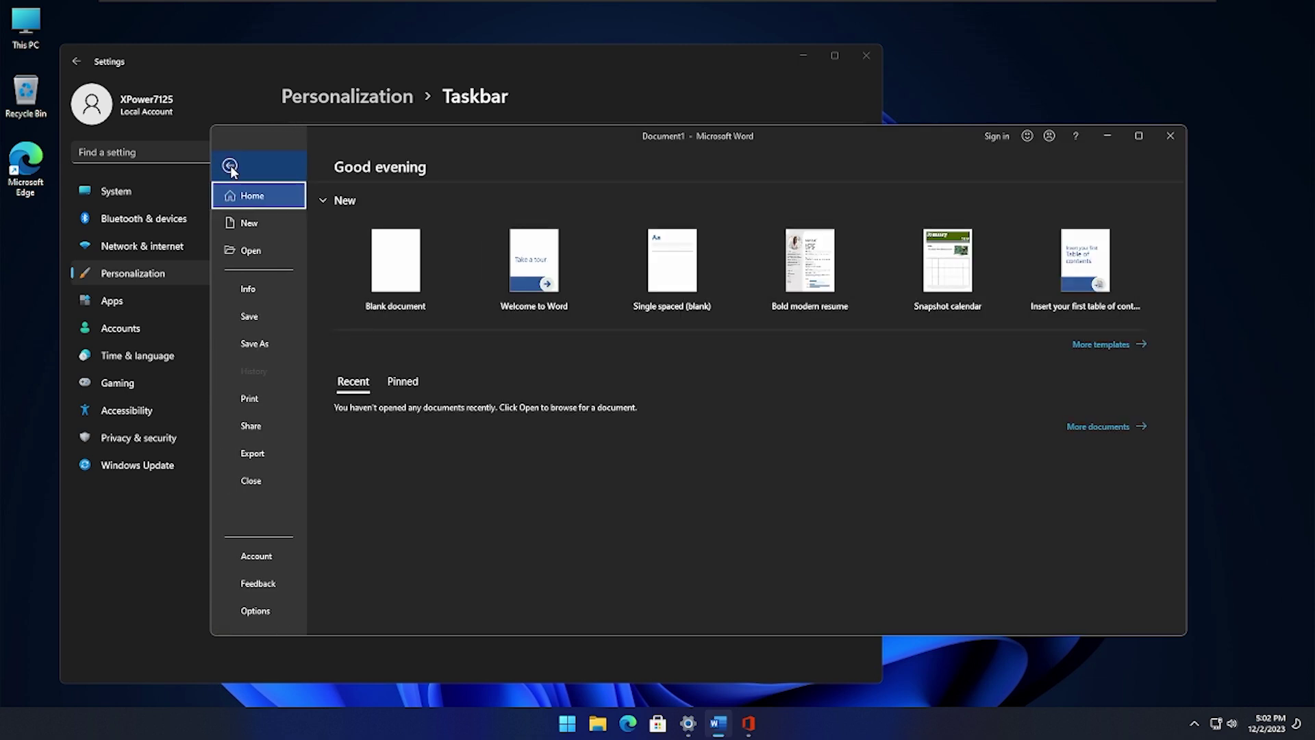
pyautogui.click(233, 168)
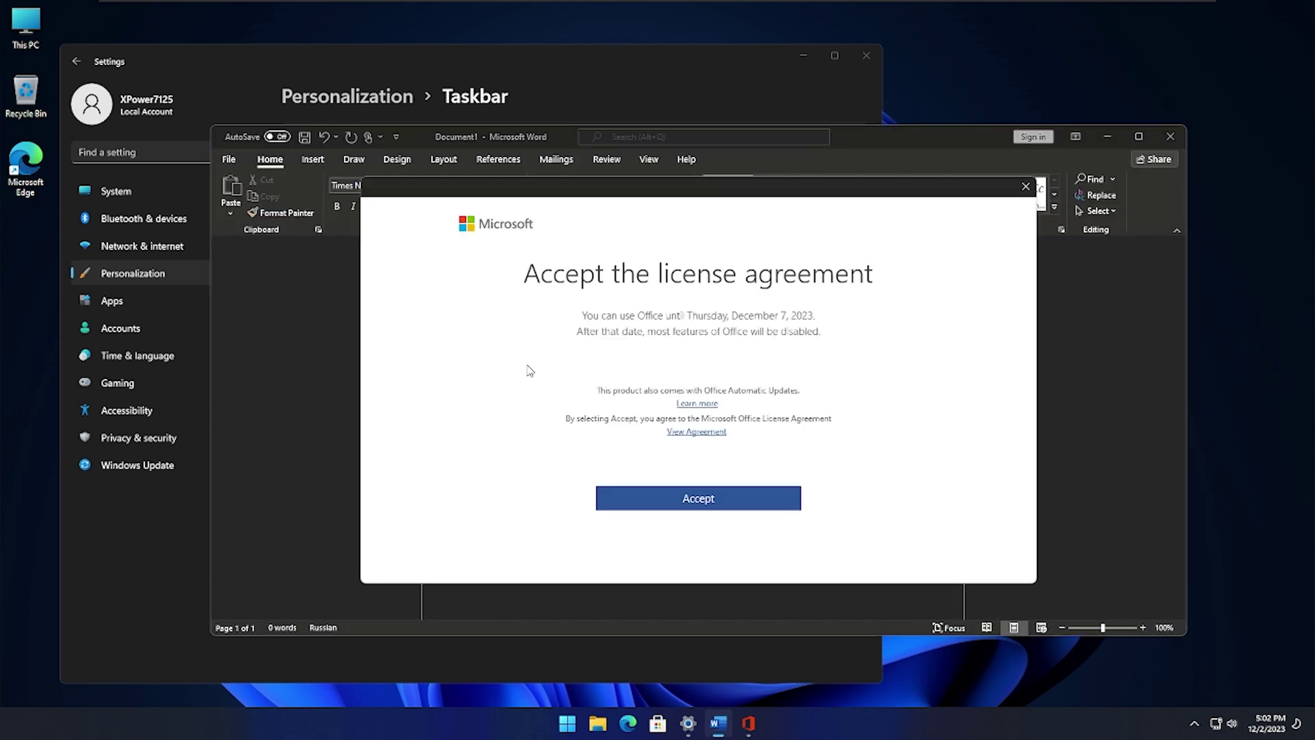
pyautogui.click(714, 497)
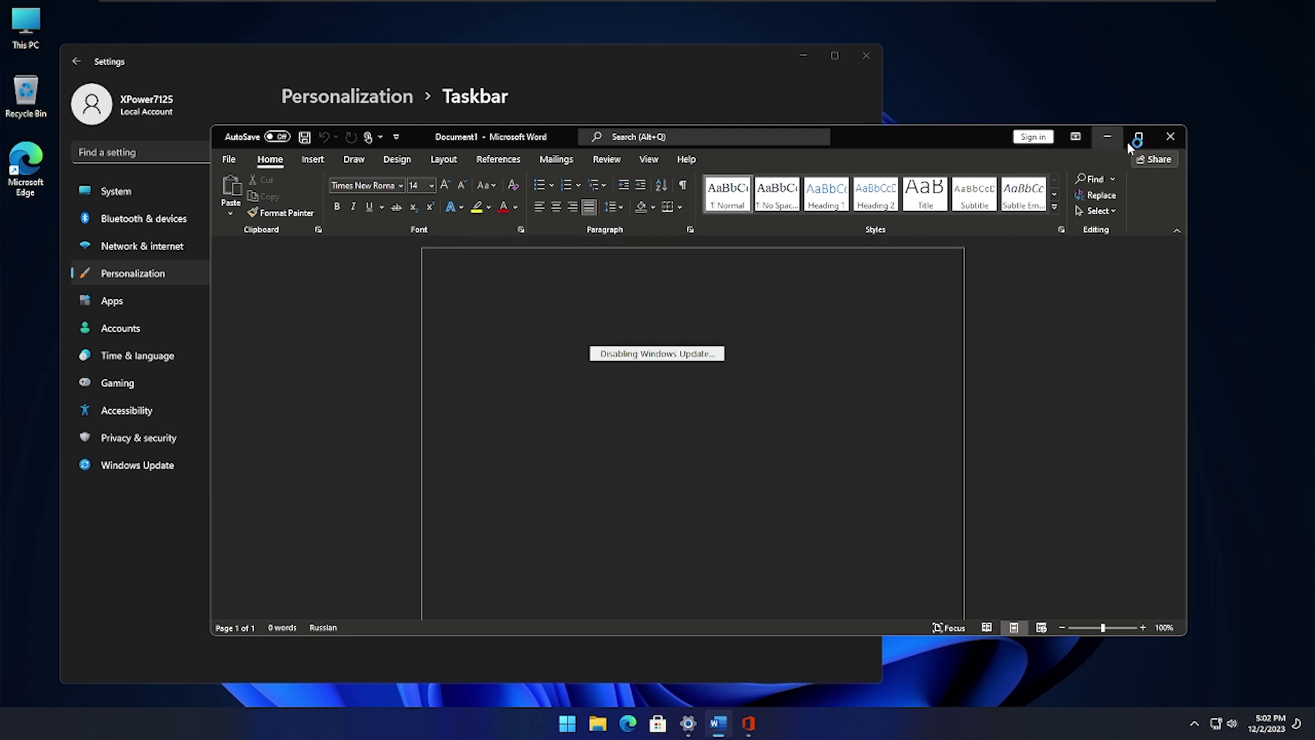
pyautogui.click(1170, 139)
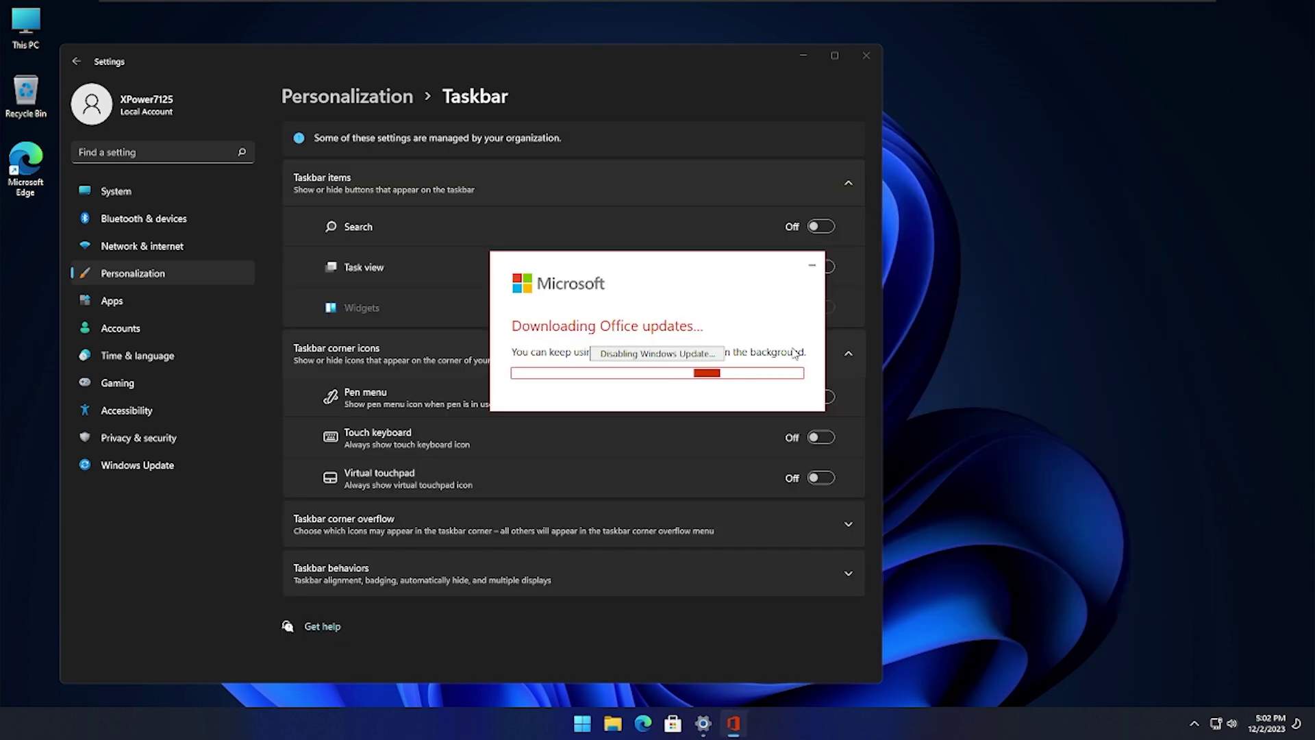
# Open the About page from the System settings to view the PC and Windows specifications.
pyautogui.click(208, 178)
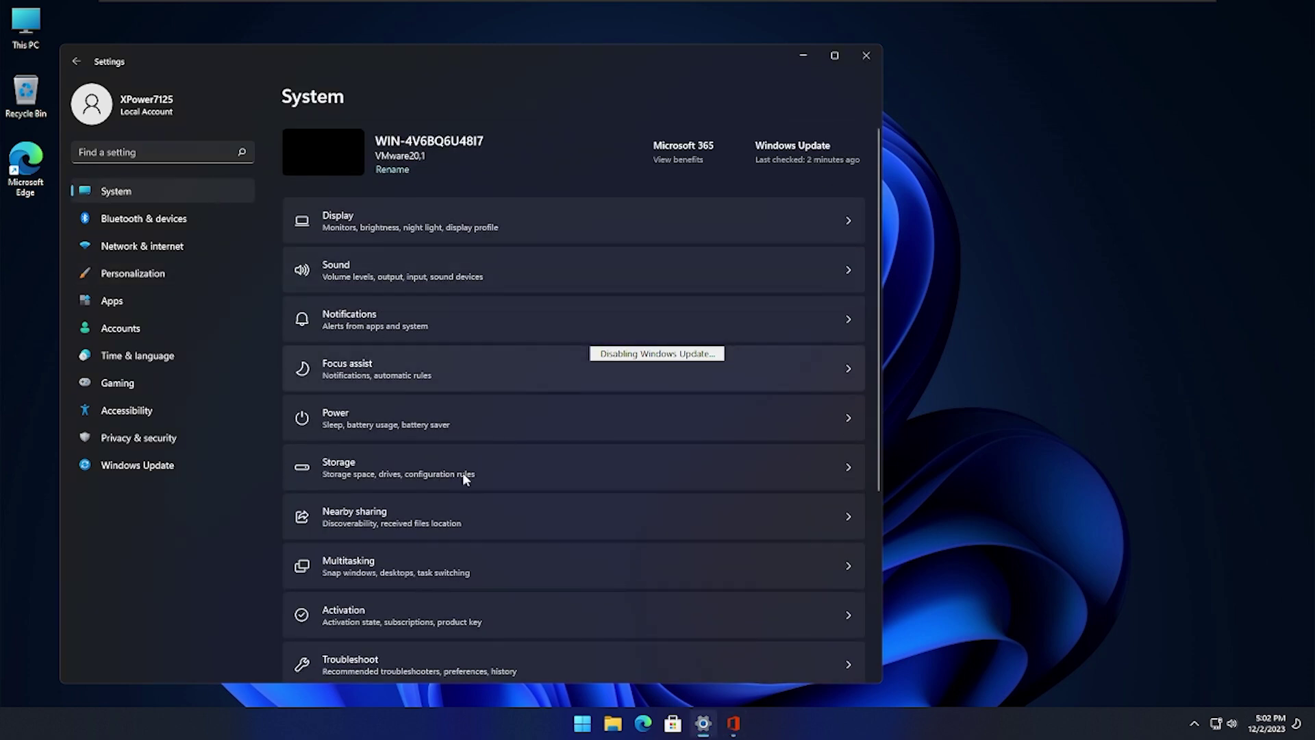
pyautogui.scroll(-4, 445, 548)
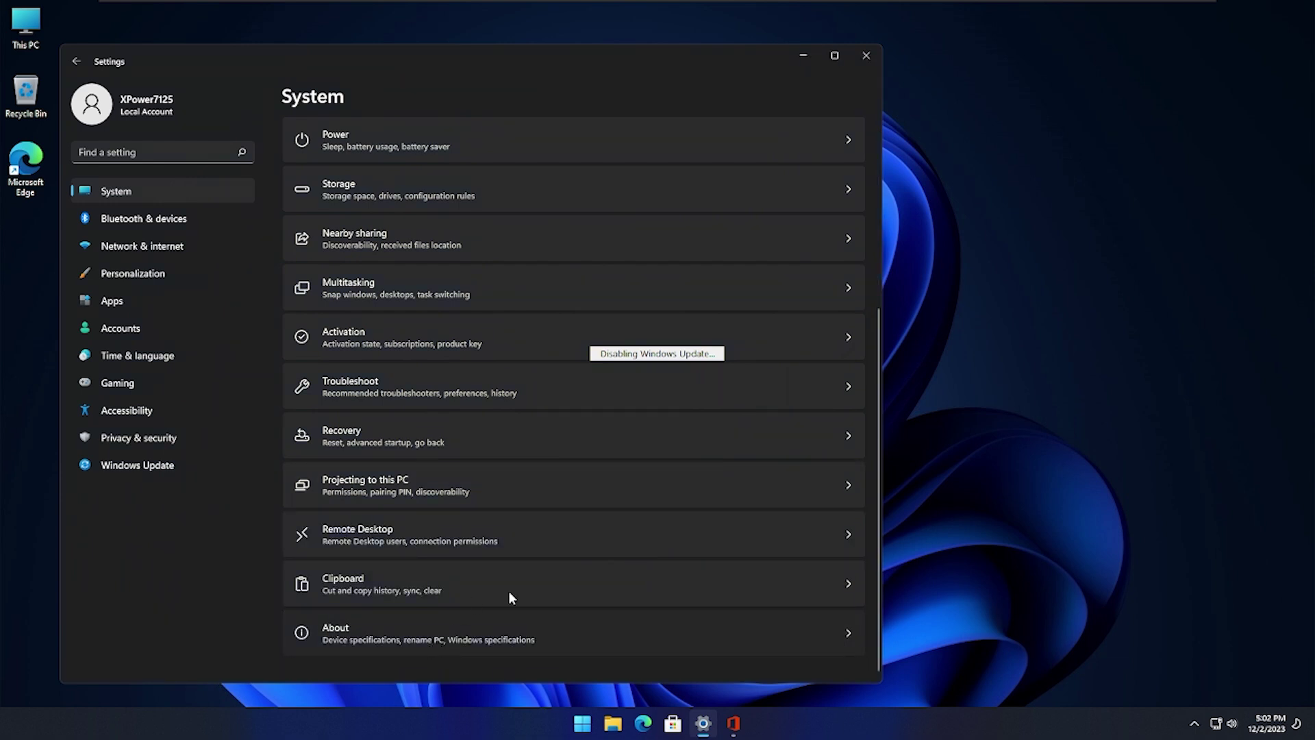
pyautogui.click(475, 644)
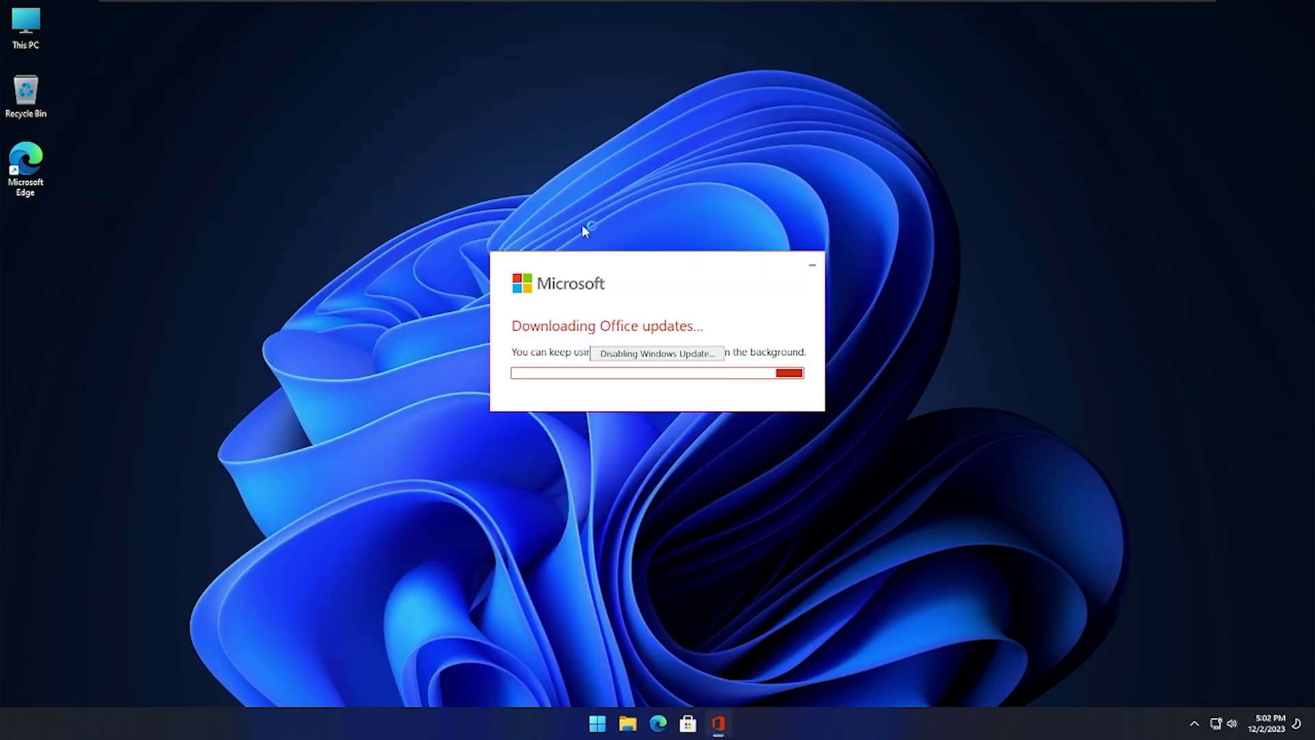
# Check the open windows and inspect the memory and CPU performance in Task Manager.
pyautogui.press('super+Tab')
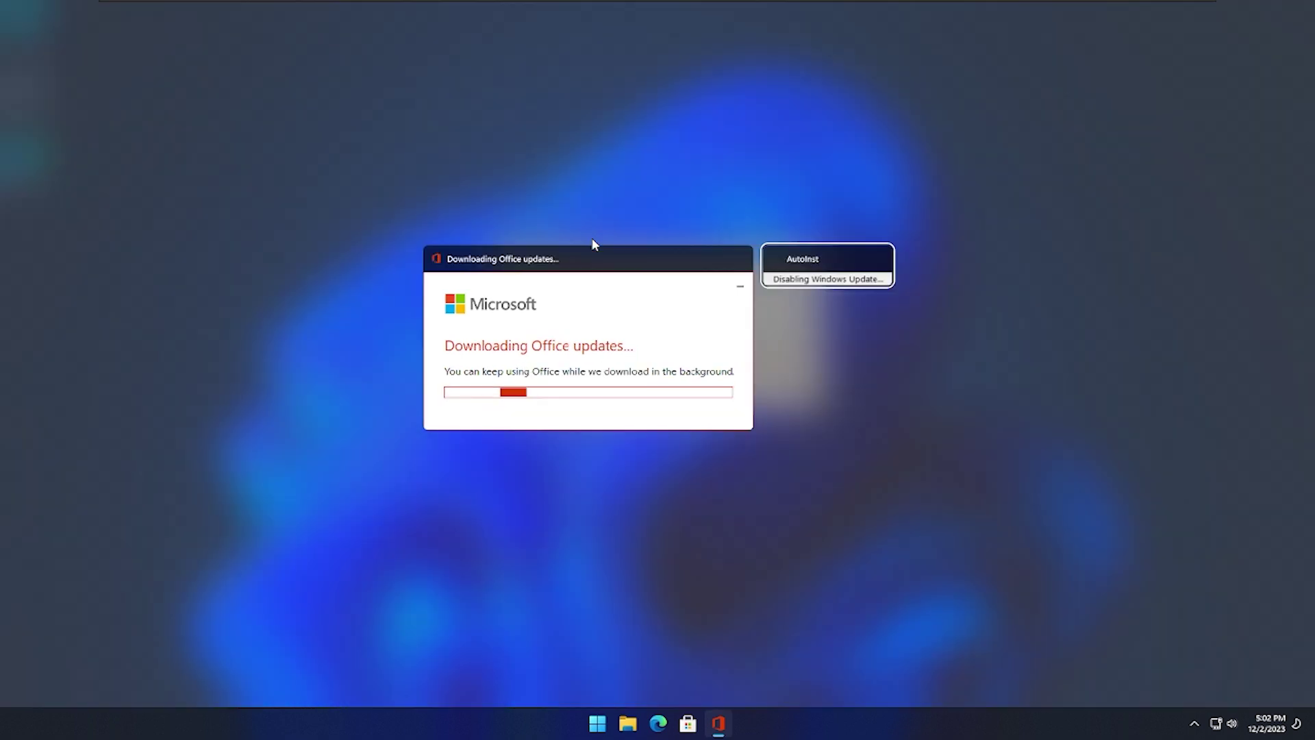
pyautogui.click(762, 326)
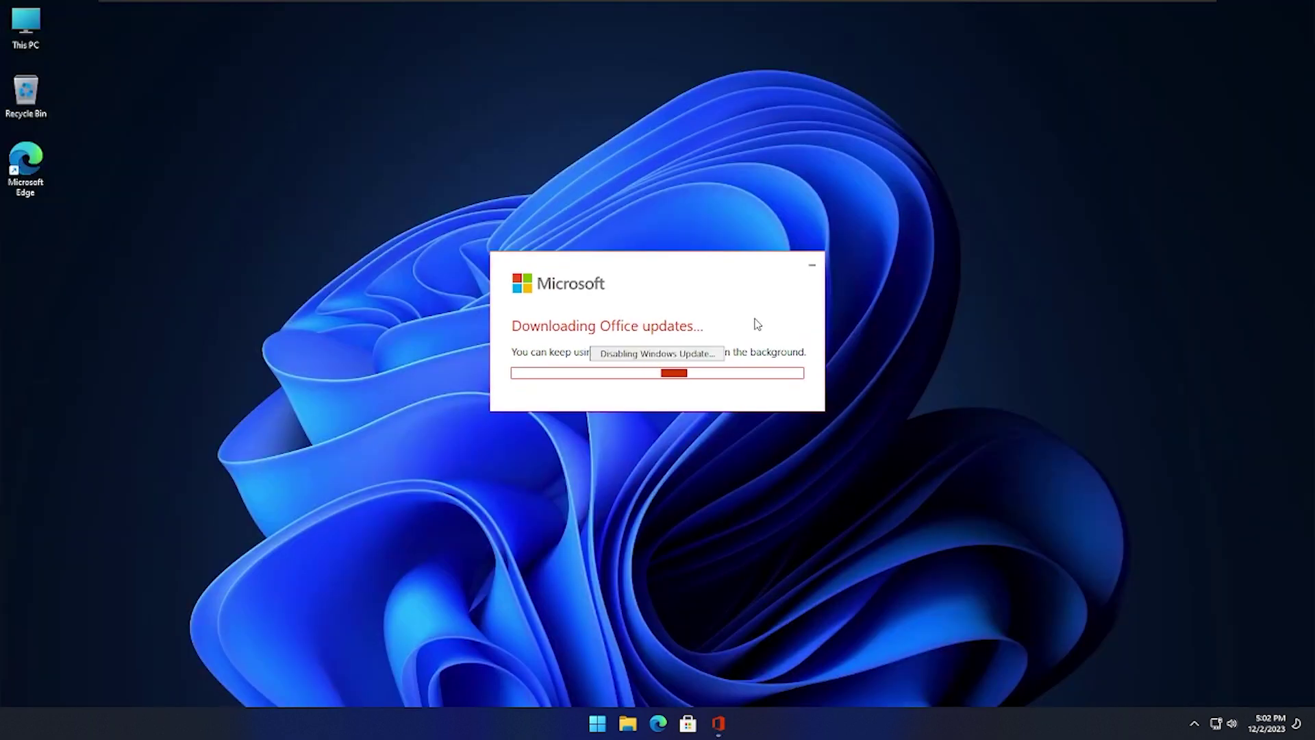
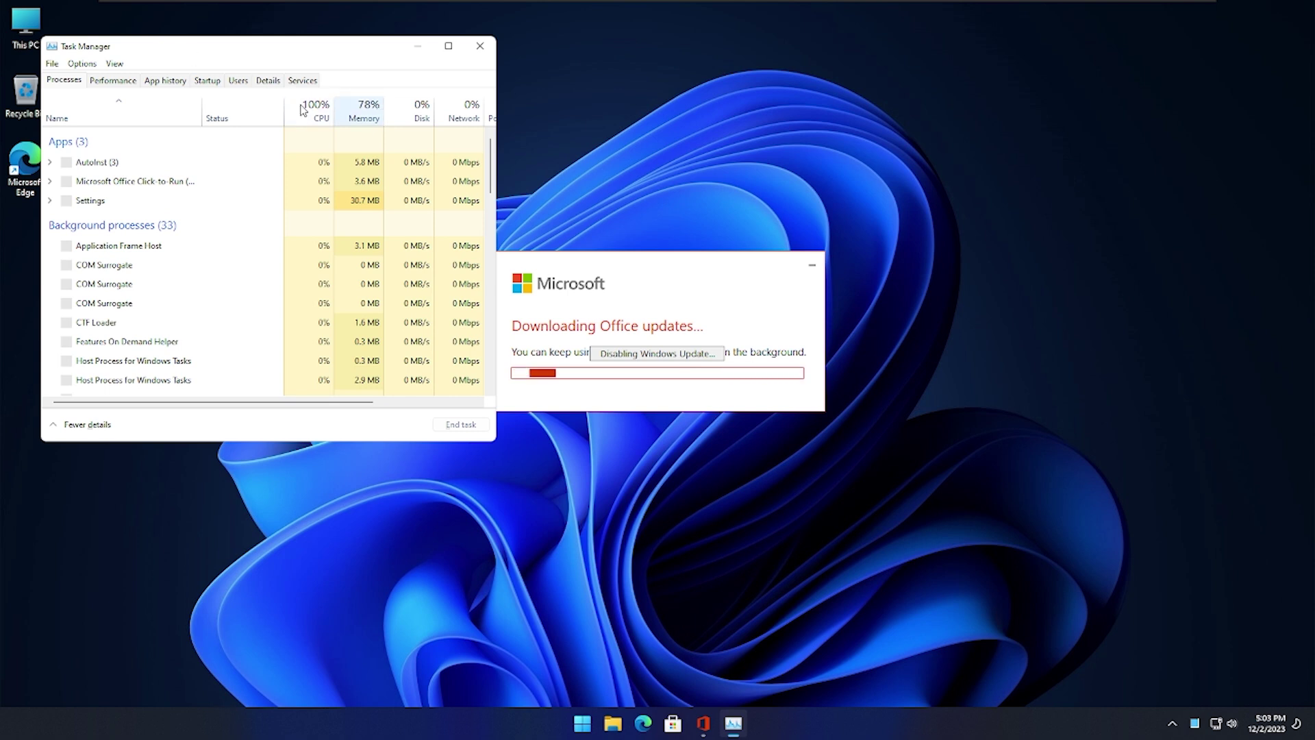
pyautogui.click(111, 80)
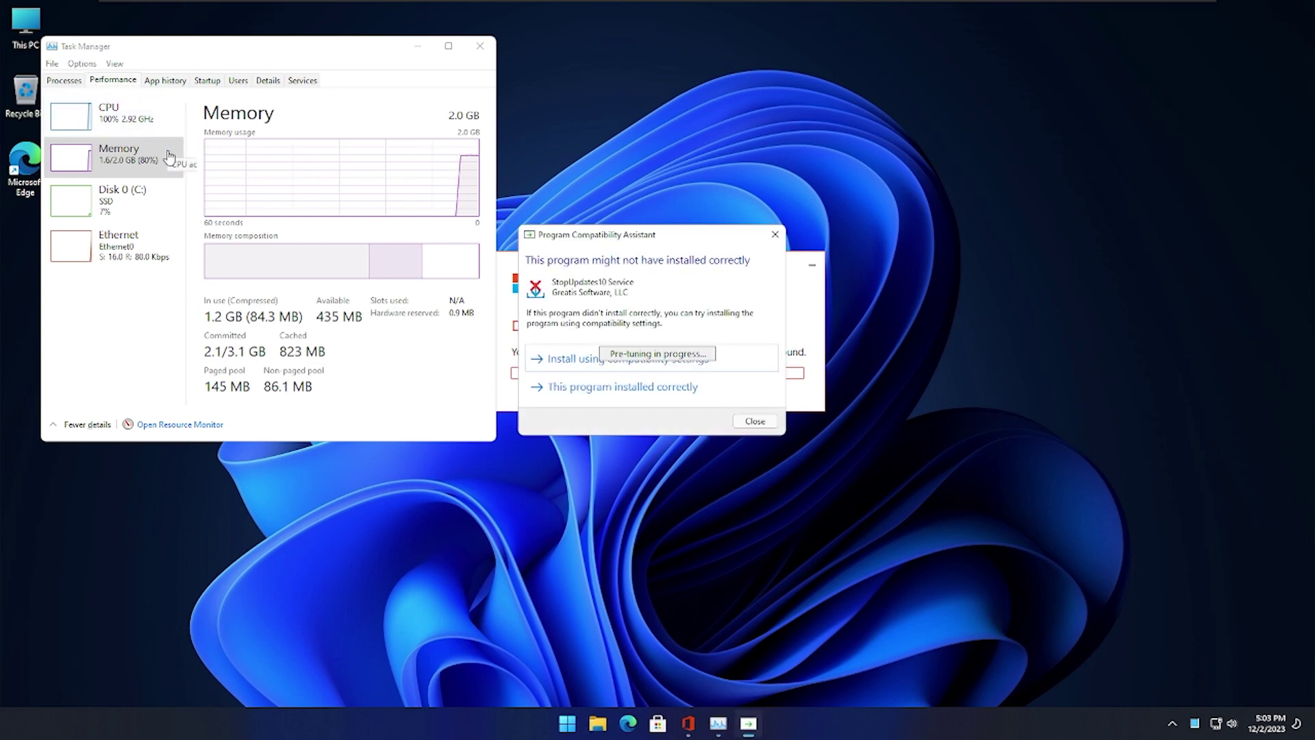
pyautogui.hotkey('alt', 'Tab')
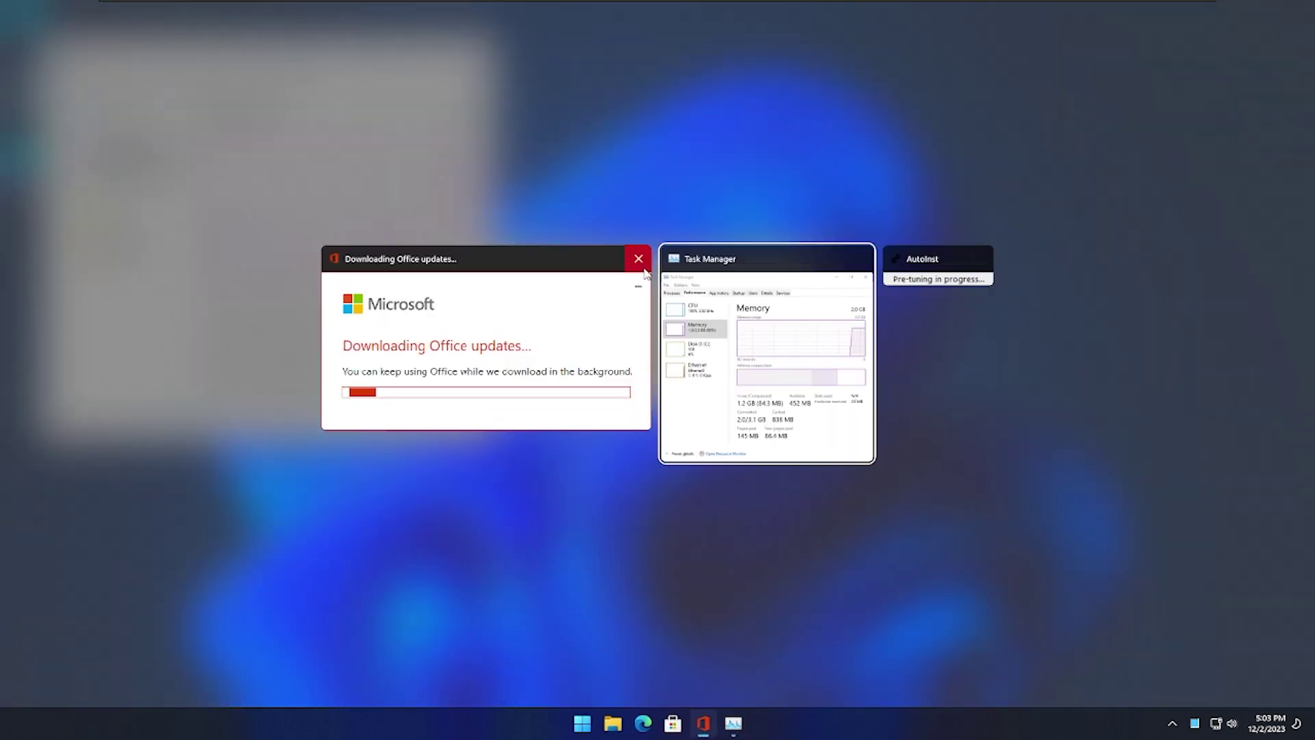
pyautogui.hotkey('alt', 'Tab')
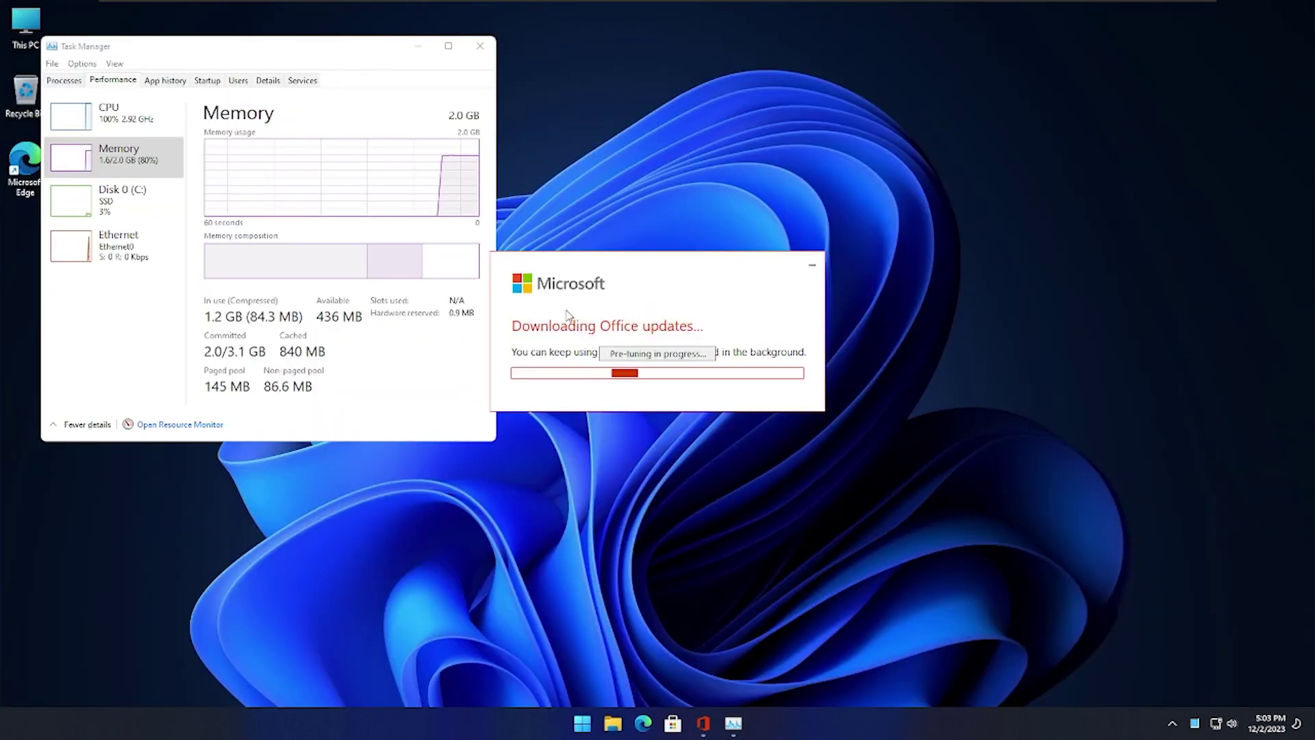
pyautogui.click(376, 347)
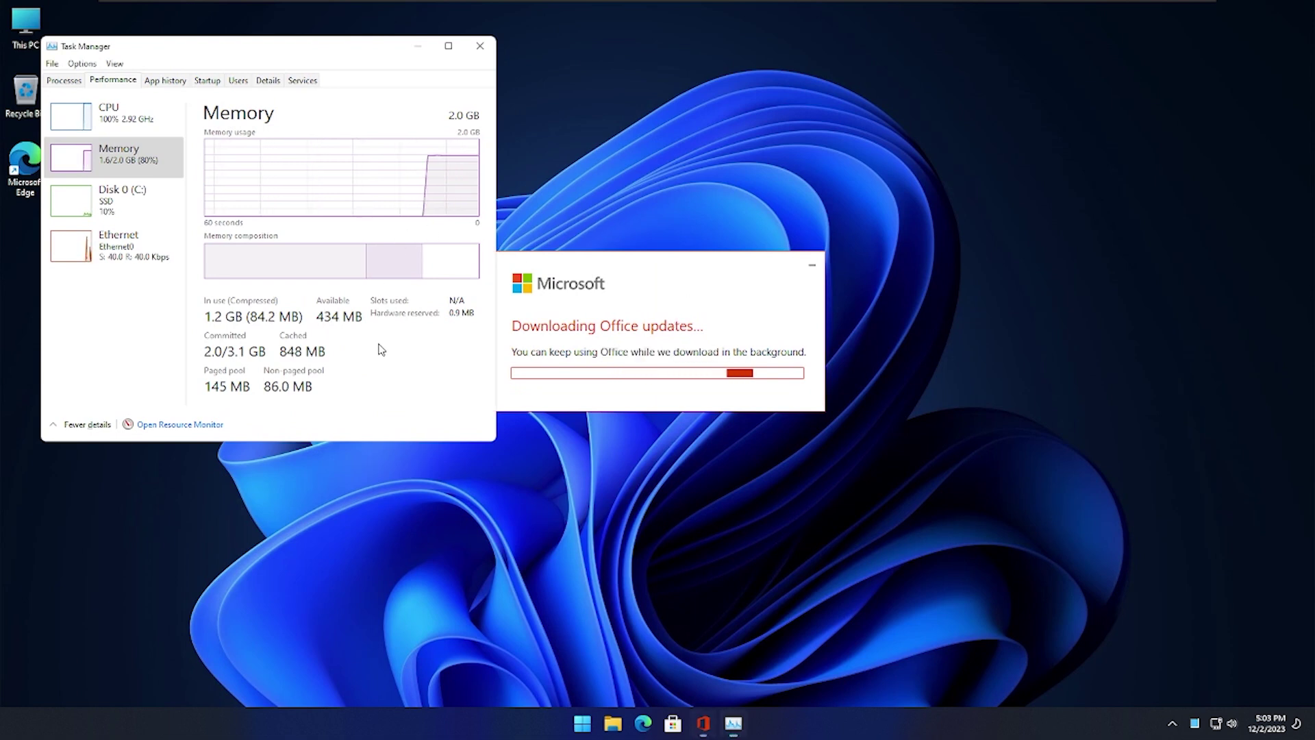
pyautogui.click(139, 129)
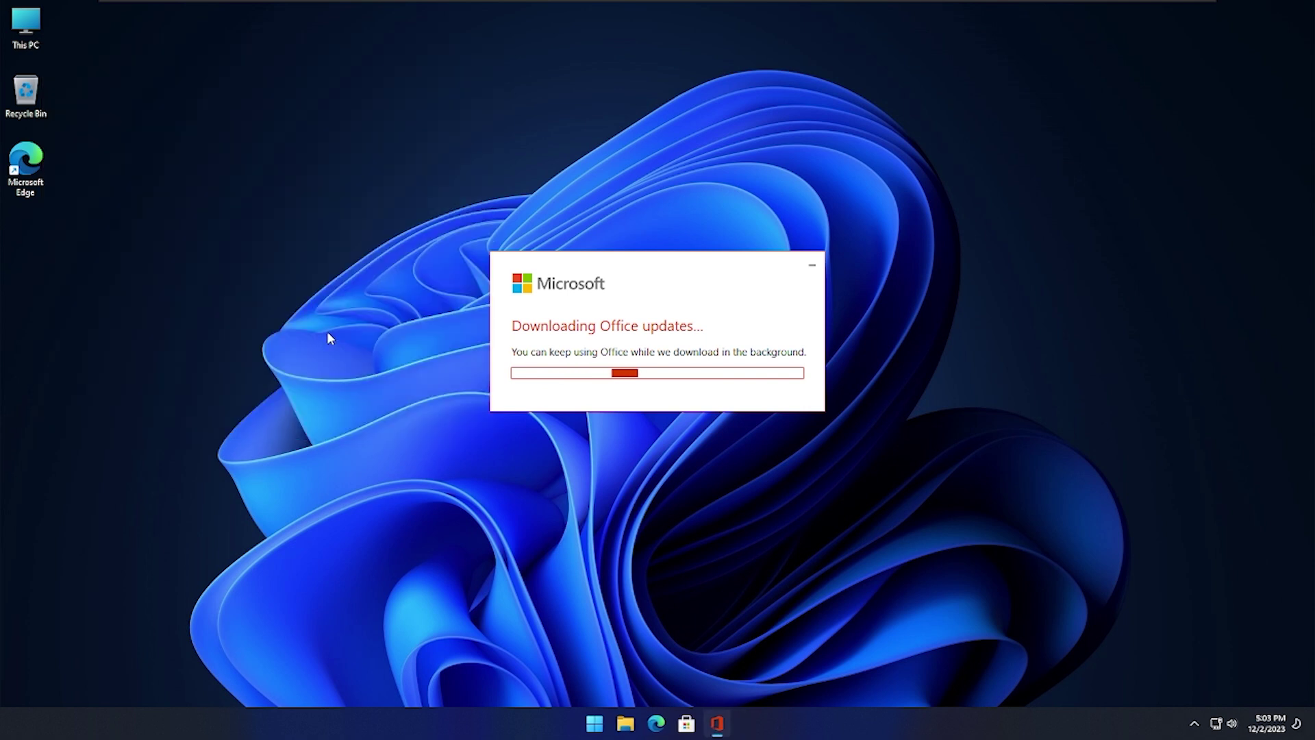
# Look through both pages of pinned Start menu apps and the complete list of all apps.
pyautogui.press('super')
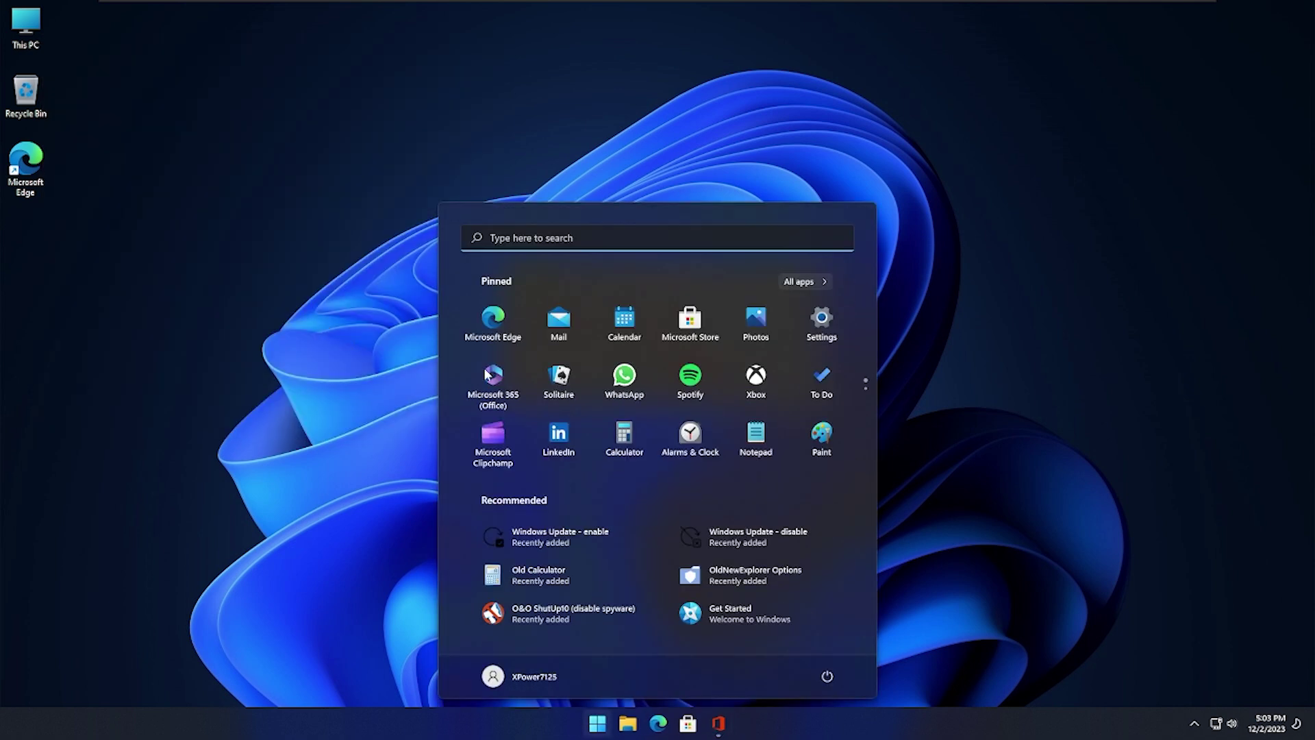
pyautogui.scroll(-1, 724, 352)
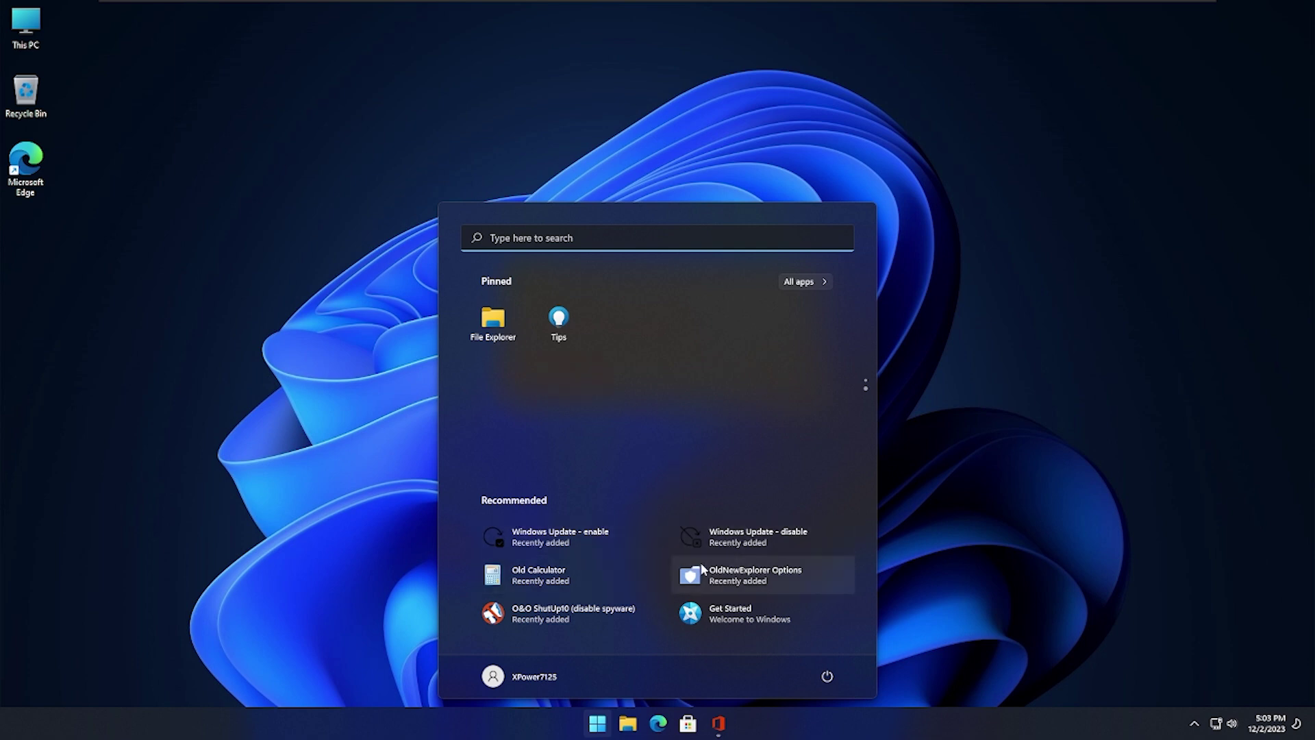
pyautogui.scroll(1, 637, 431)
pyautogui.scroll(-1, 661, 429)
pyautogui.scroll(1, 661, 429)
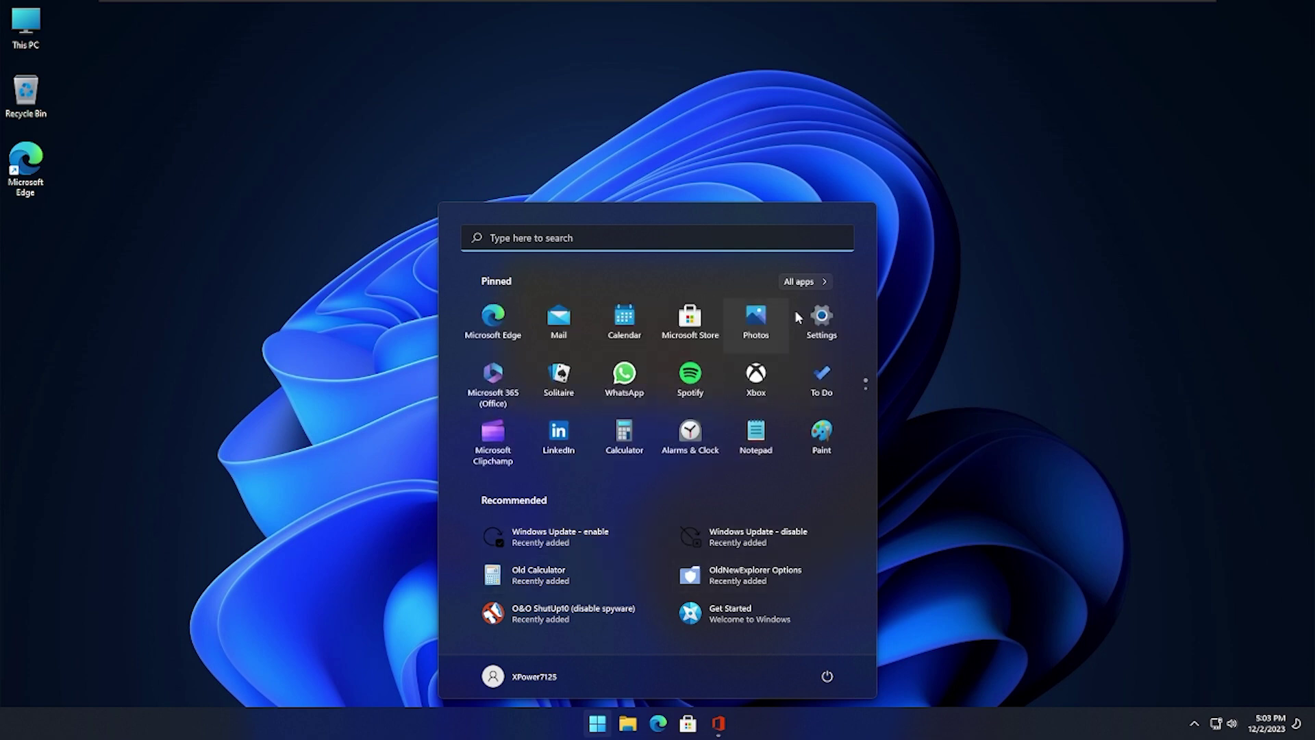
pyautogui.click(806, 280)
pyautogui.scroll(-10, 654, 546)
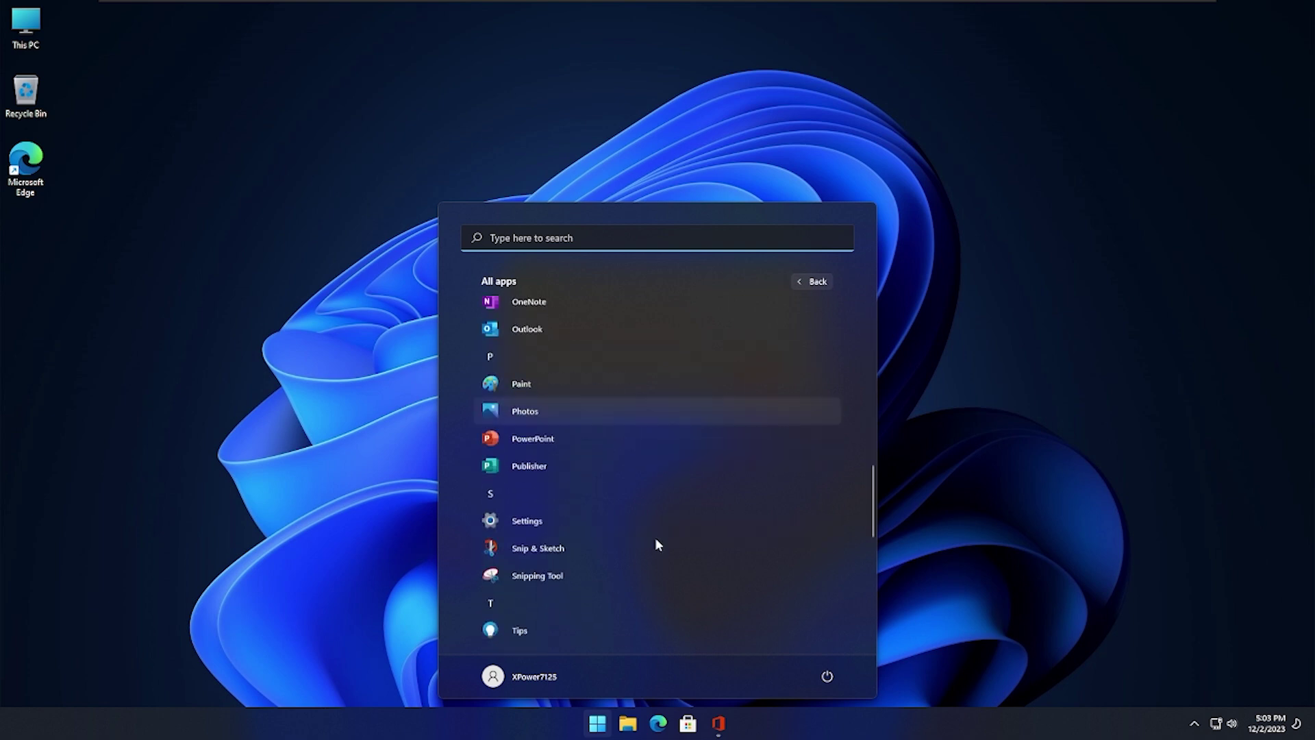
pyautogui.scroll(-3, 656, 544)
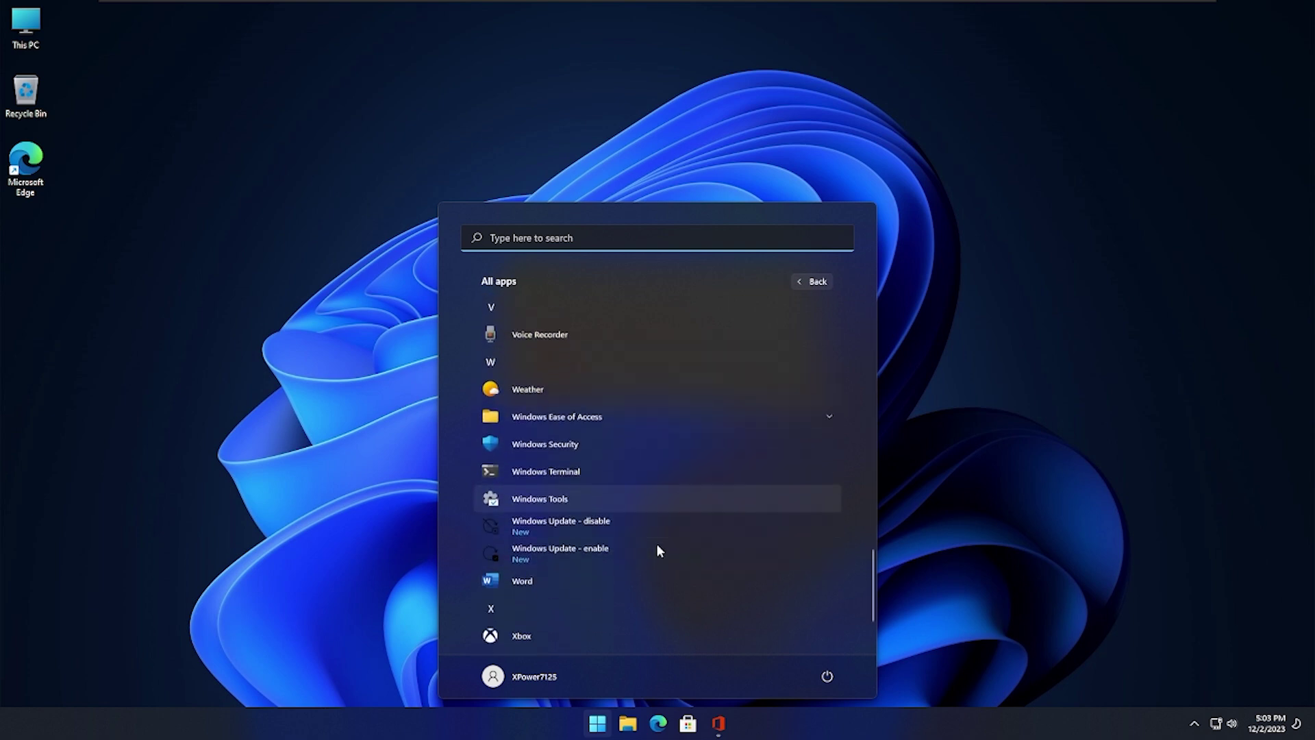
pyautogui.scroll(15, 669, 557)
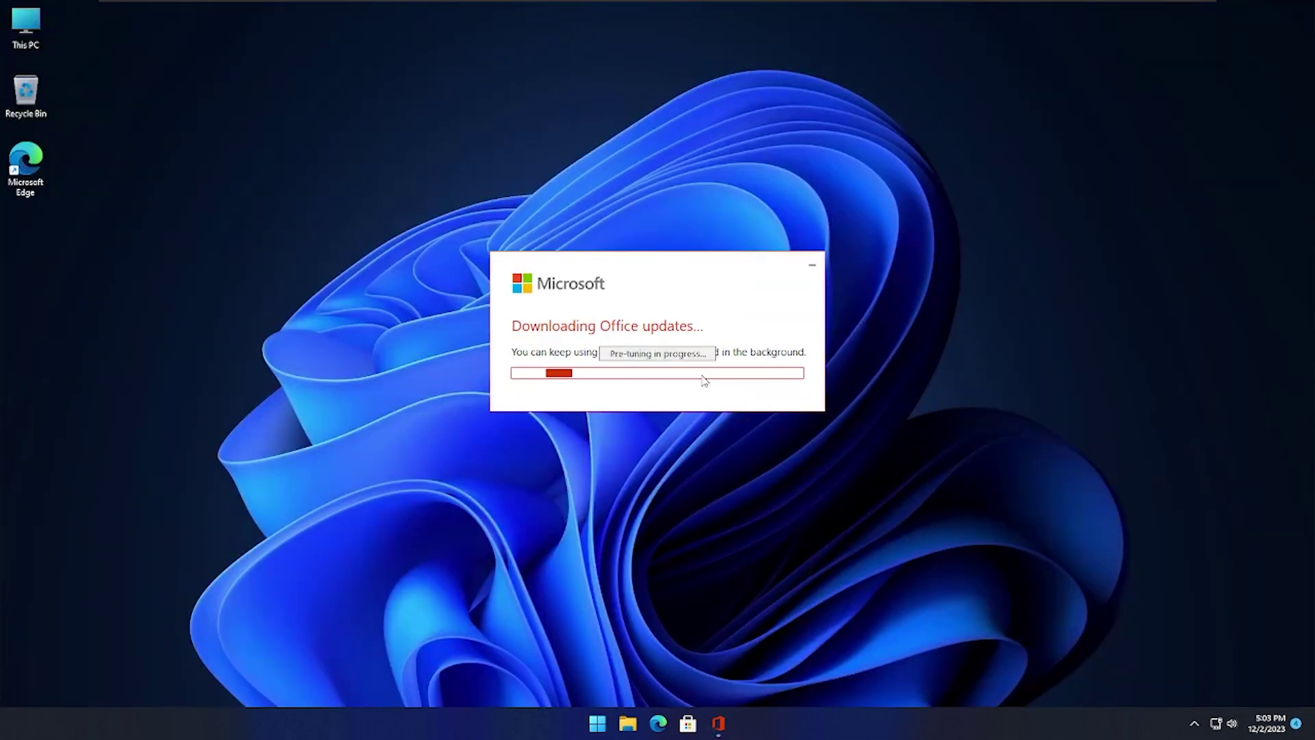
# Minimize the Office update window and review the Start menu's pinned apps and full app list again.
pyautogui.click(813, 264)
pyautogui.press('super')
pyautogui.scroll(-1, 691, 439)
pyautogui.scroll(1, 633, 431)
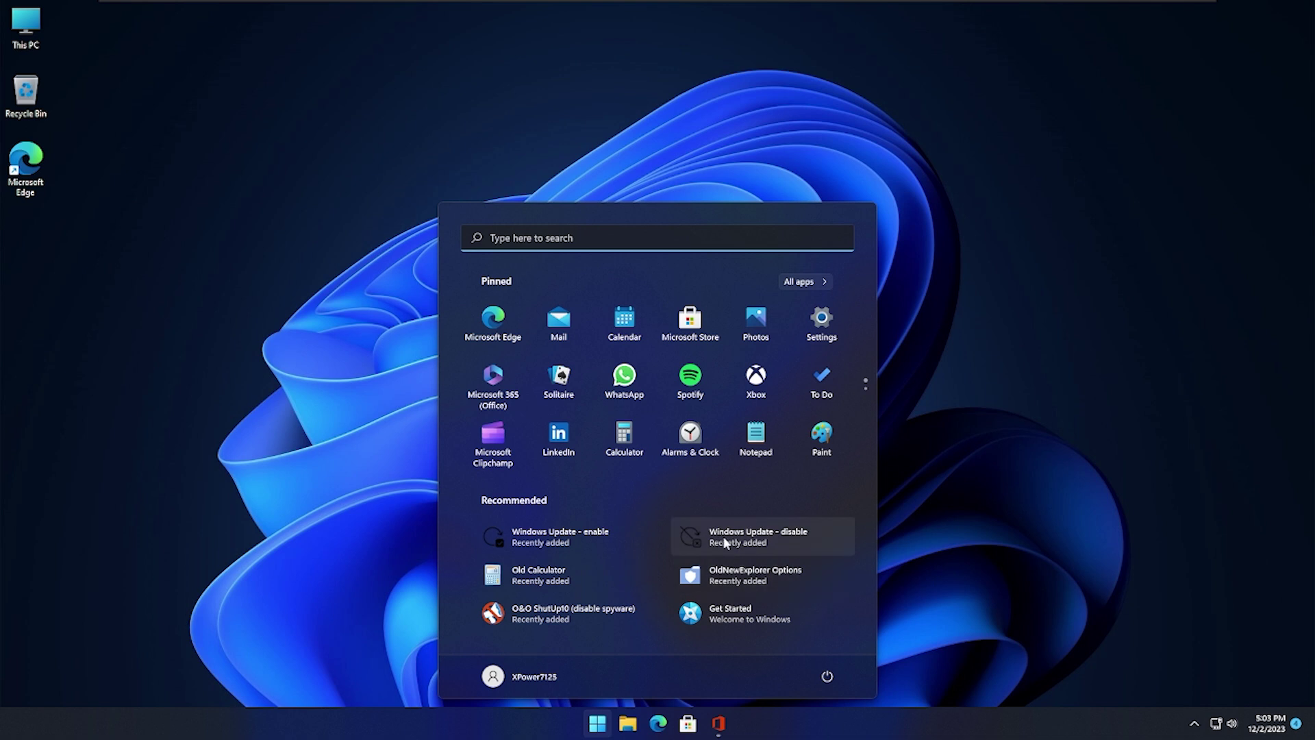
pyautogui.click(802, 282)
pyautogui.scroll(-15, 695, 496)
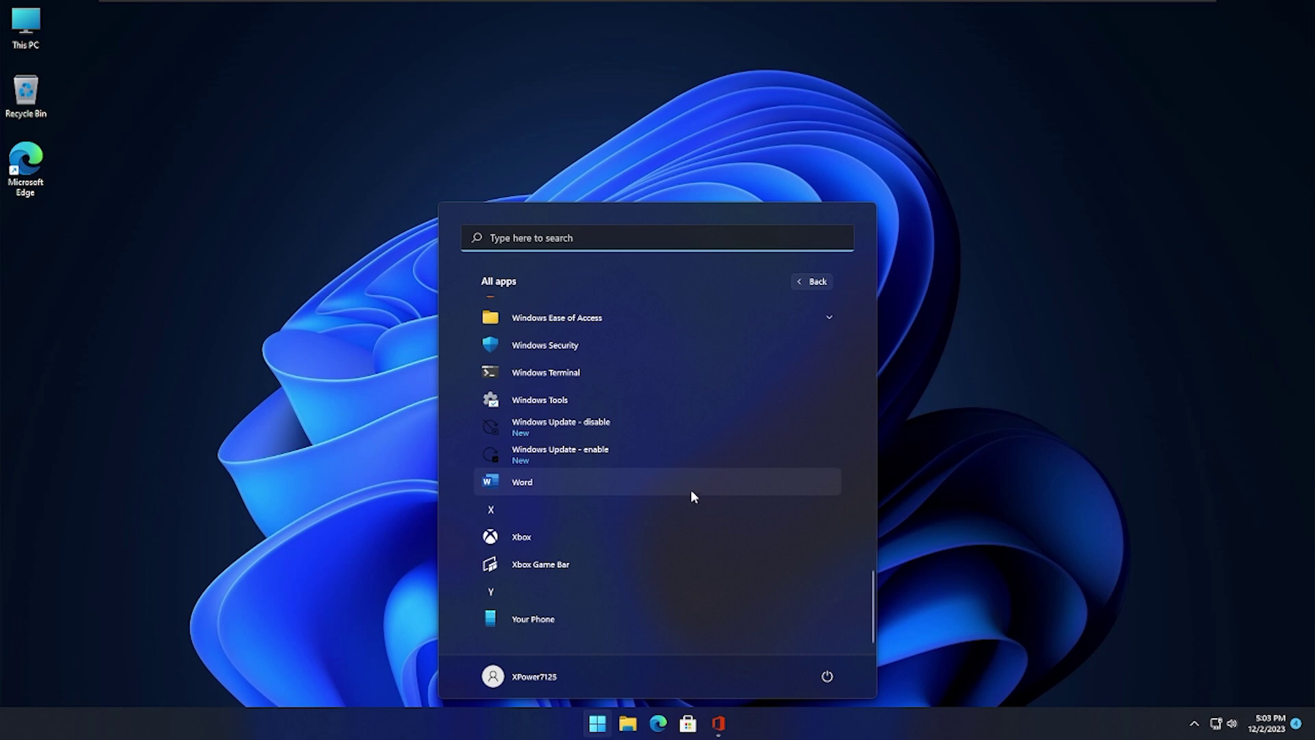
pyautogui.scroll(4, 675, 501)
pyautogui.scroll(3, 666, 514)
pyautogui.scroll(1, 717, 475)
# Open Settings, check the pending Windows updates and the Personalization page, and close Settings.
pyautogui.click(717, 466)
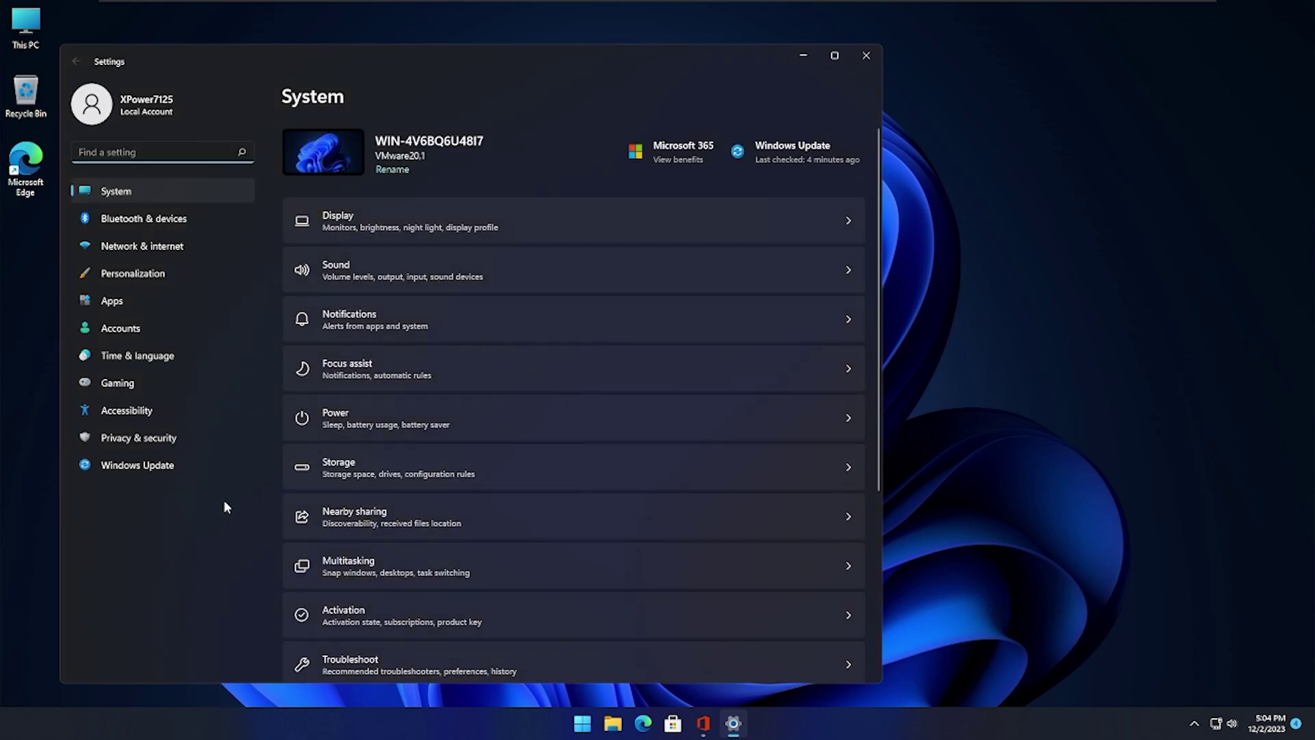
pyautogui.click(191, 464)
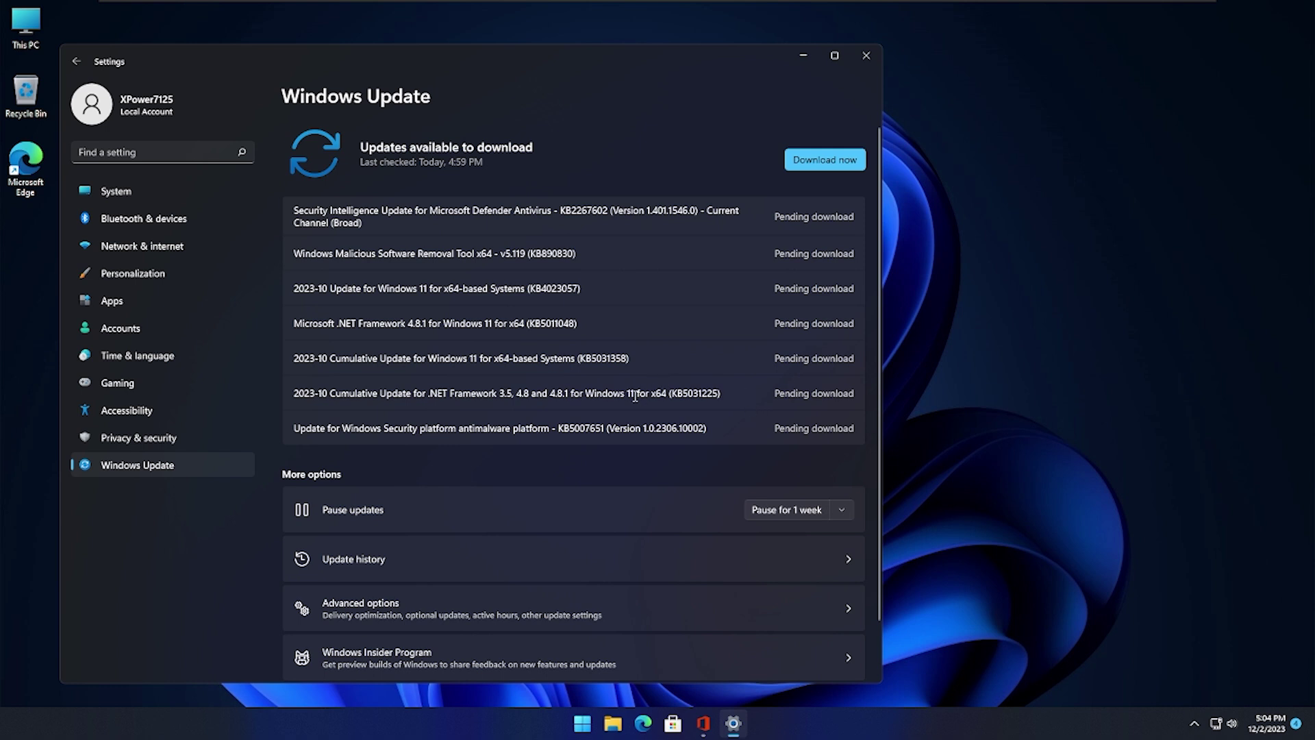
pyautogui.click(204, 274)
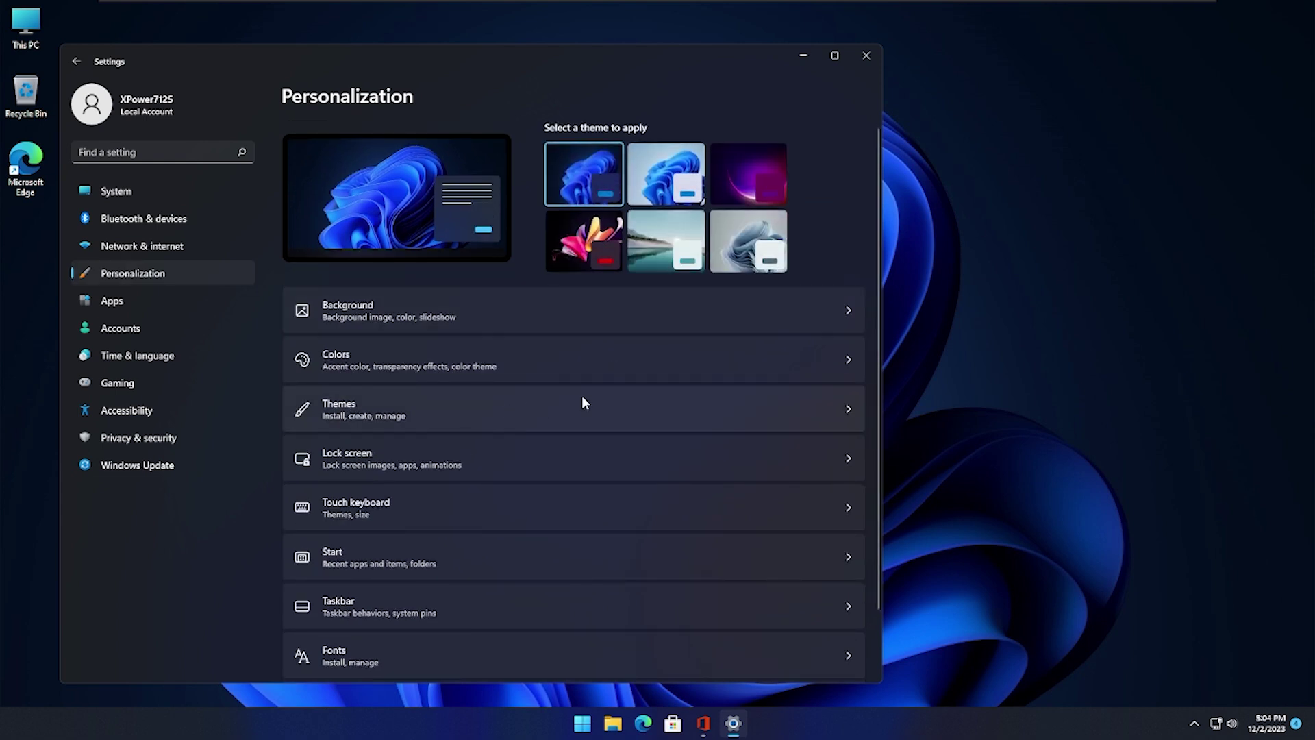
pyautogui.click(870, 57)
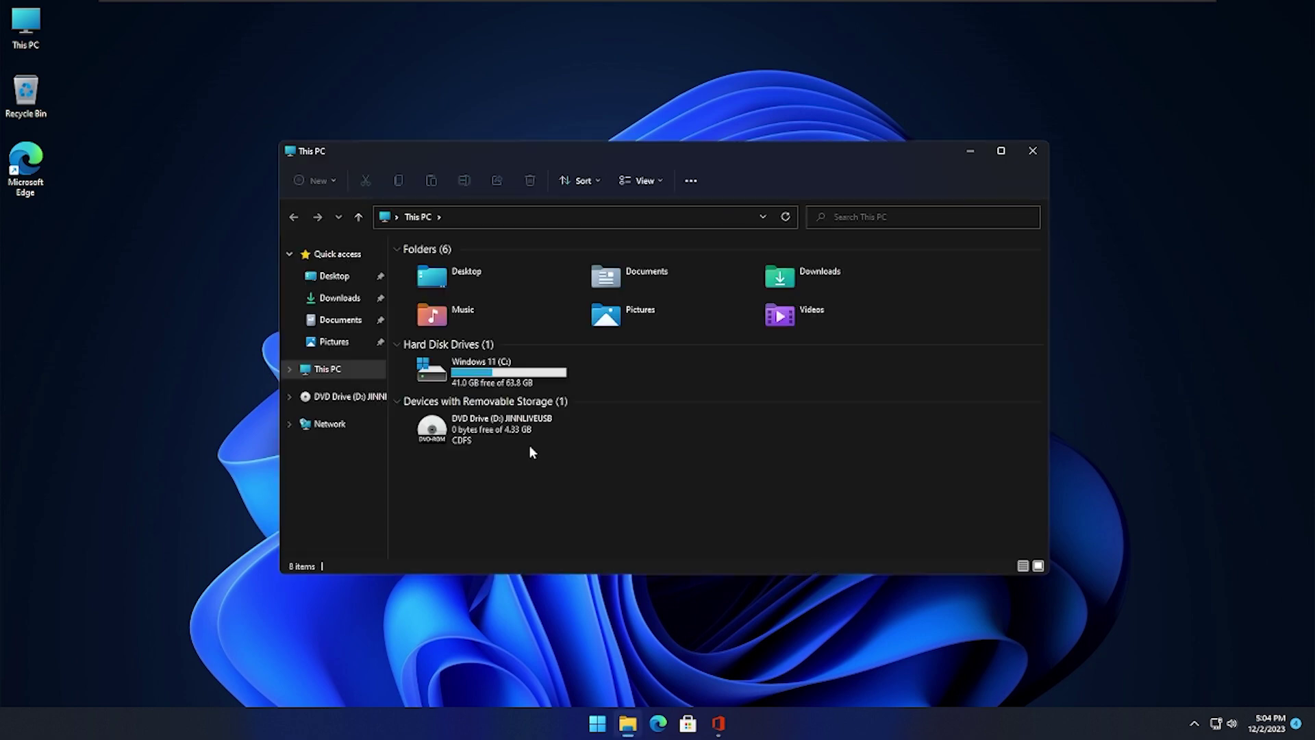
# Open the Windows folder on the Windows 11 (C:) drive in File Explorer.
pyautogui.click(518, 377)
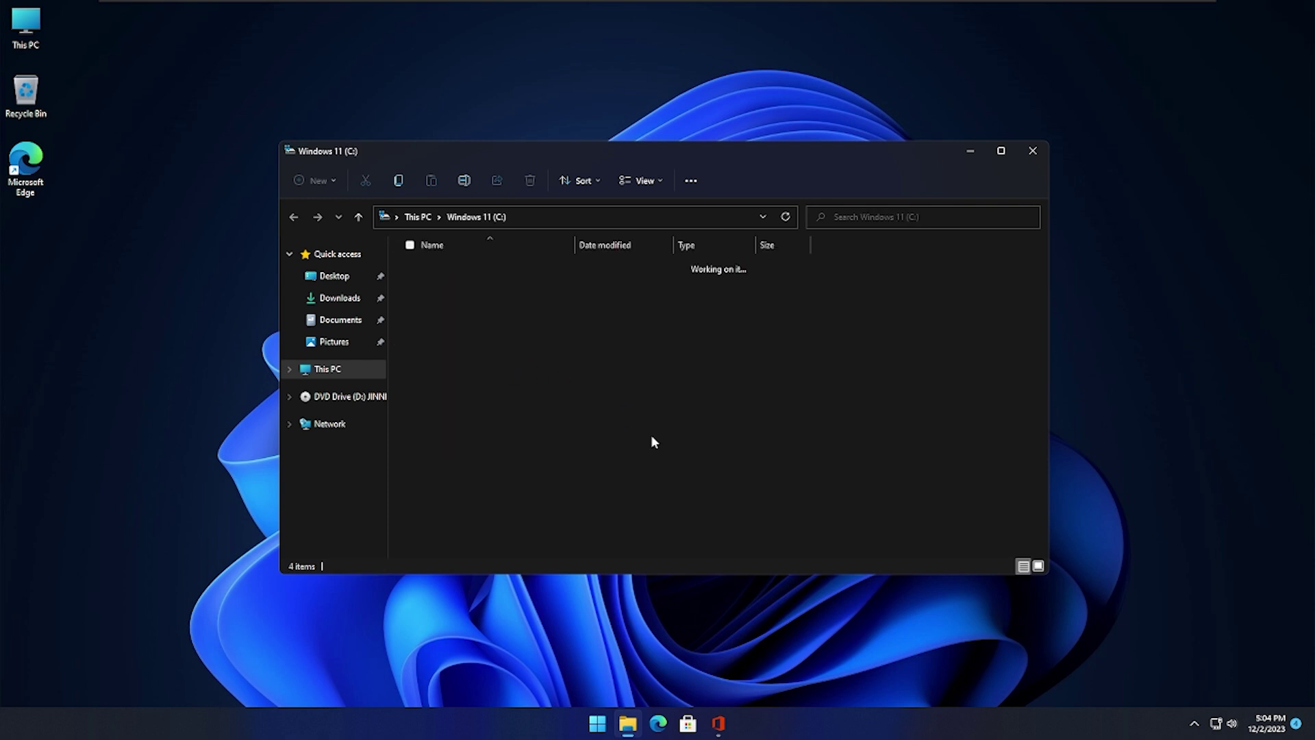
pyautogui.press('w')
pyautogui.press('Return')
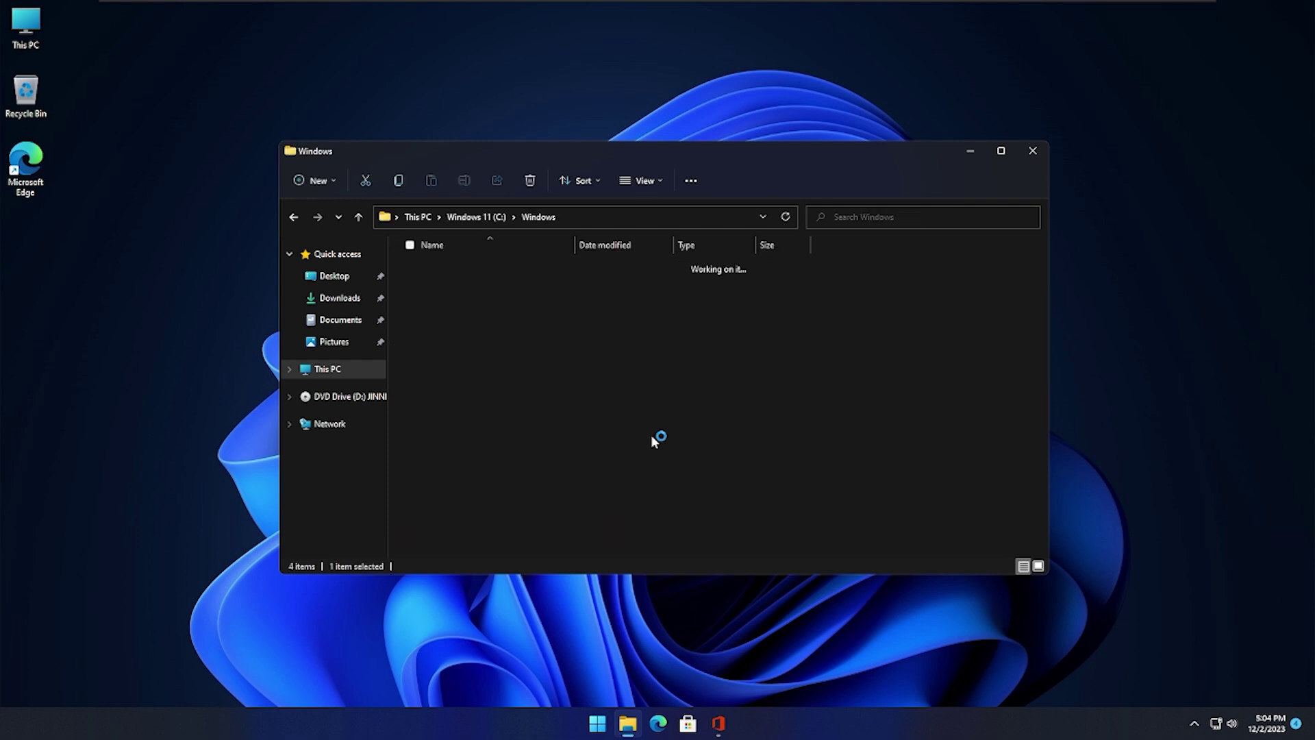
# Open the Windows folder inside Web\Wallpaper and turn on compact view in File Explorer.
pyautogui.write('web')
pyautogui.press('Return')
pyautogui.press('w')
pyautogui.press('Return')
pyautogui.press('w')
pyautogui.press('Return')
pyautogui.click(643, 180)
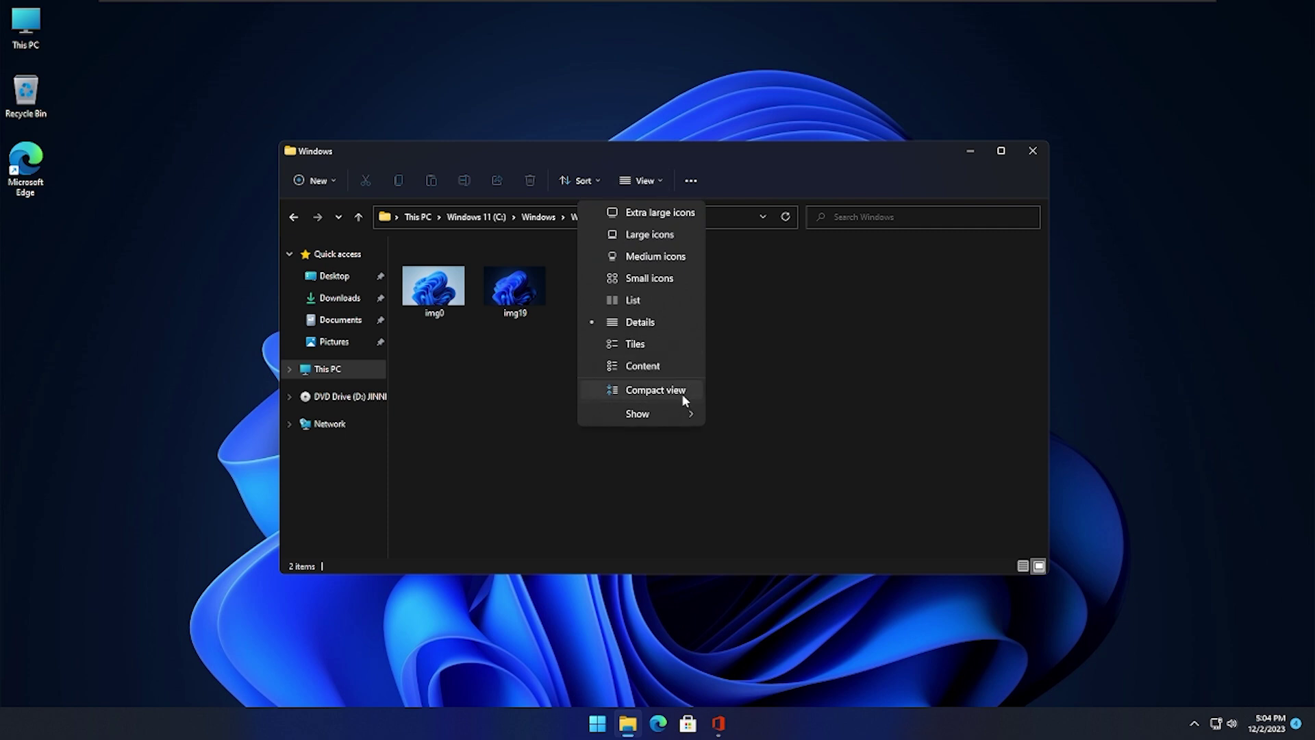
pyautogui.click(682, 392)
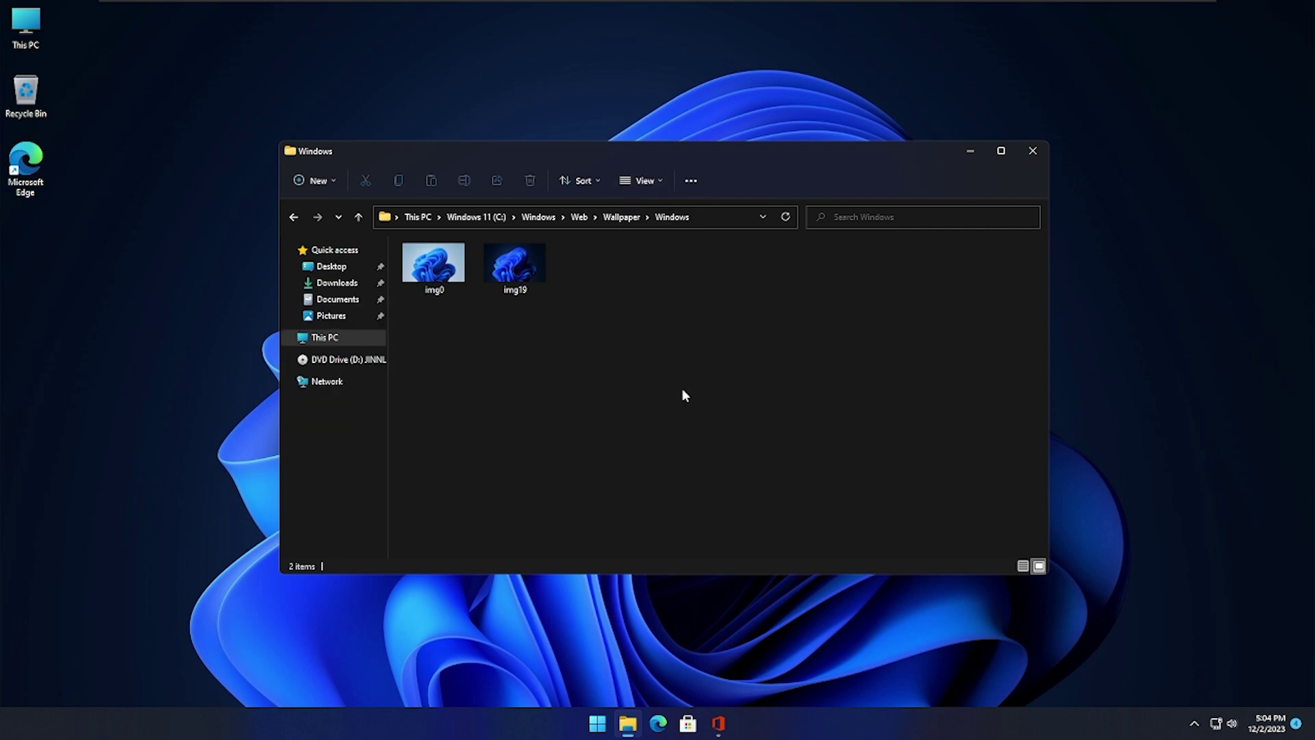
# Go back up to the Web folder, look into its Screen subfolder, and return to the main Windows folder.
pyautogui.press('BackSpace')
pyautogui.press('Up')
pyautogui.press('Up')
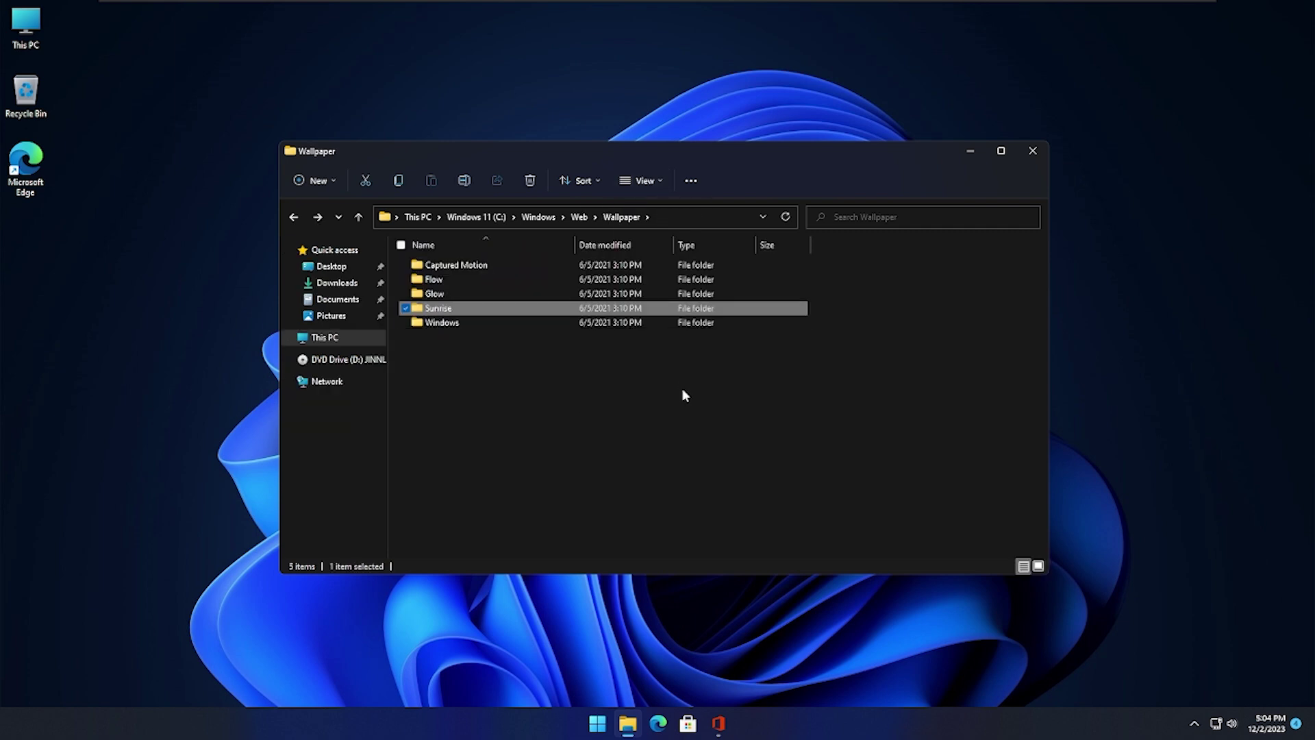
pyautogui.press('BackSpace')
pyautogui.press('Up')
pyautogui.press('Up')
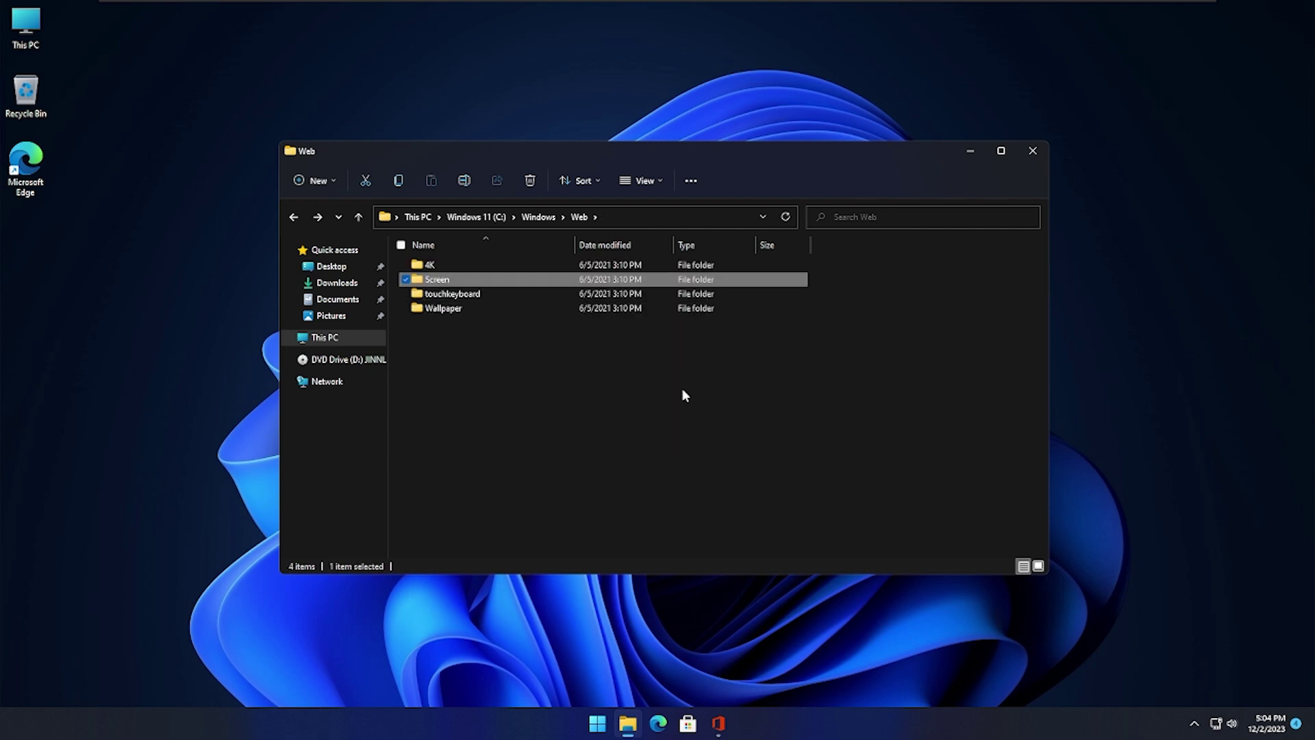
pyautogui.press('Return')
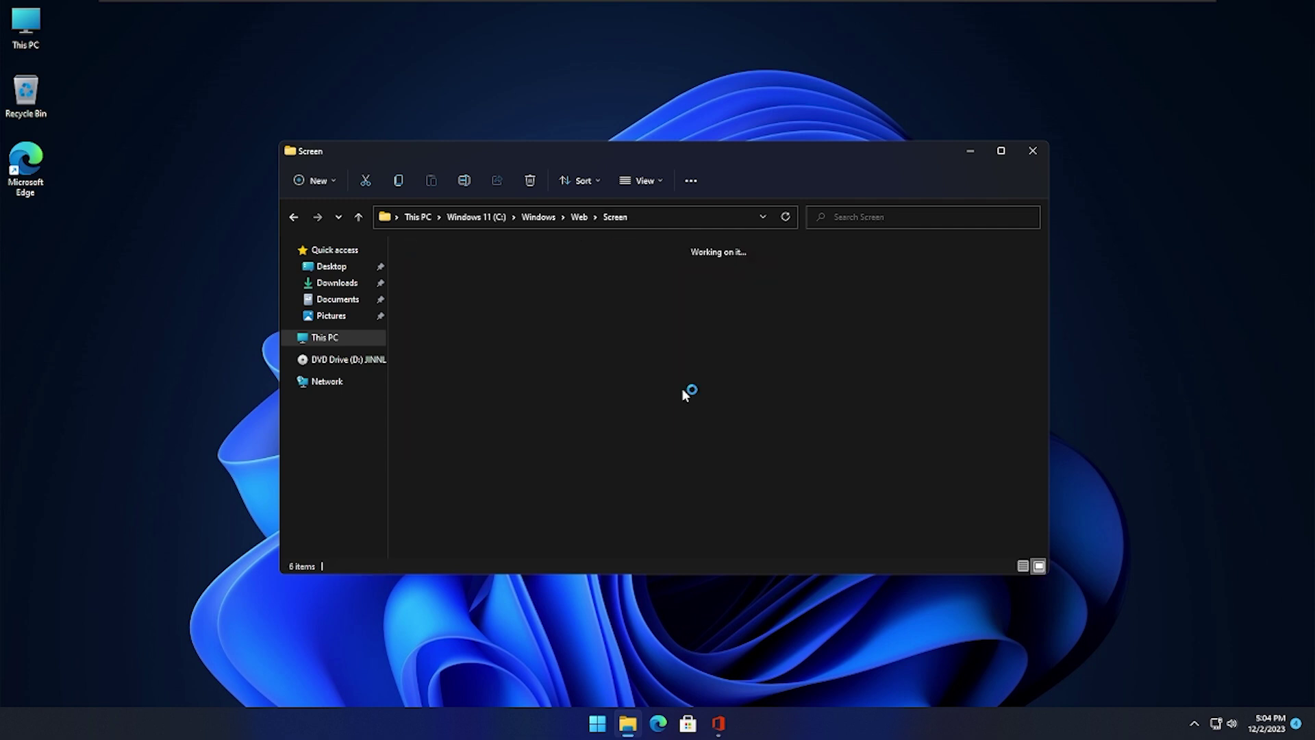
pyautogui.press('BackSpace')
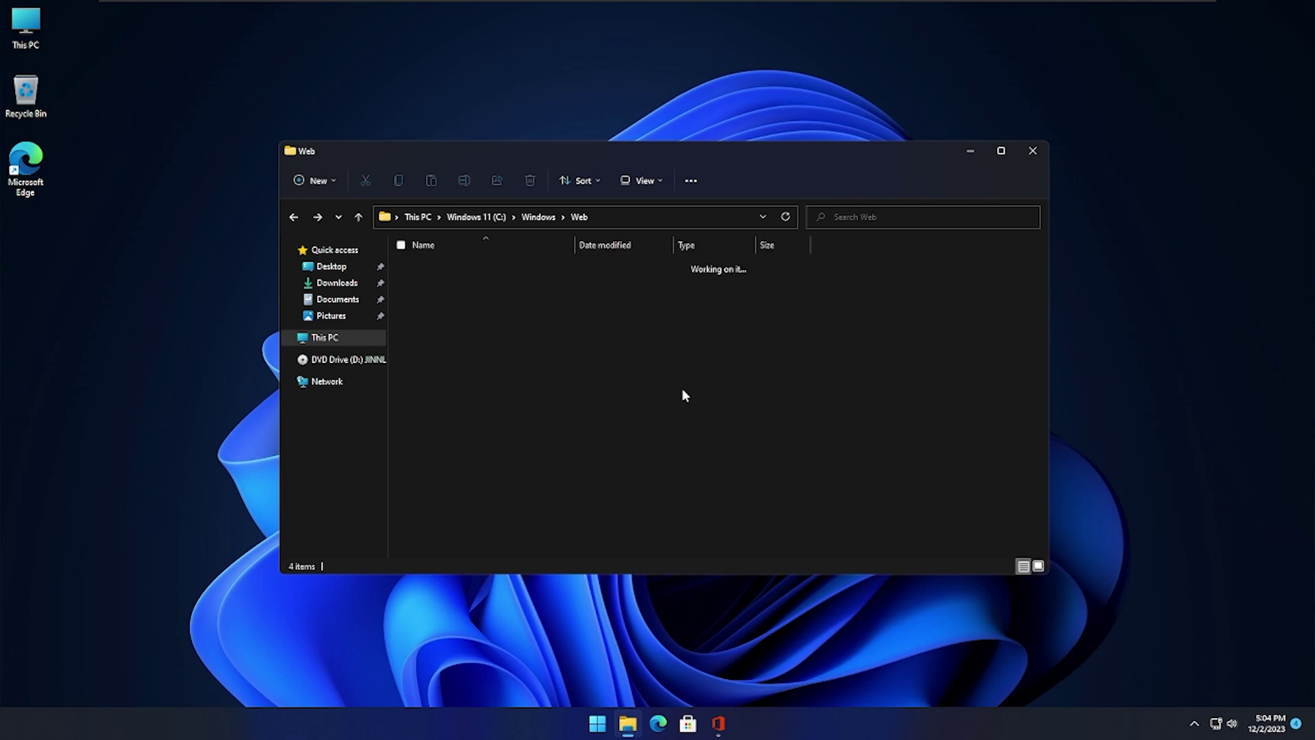
pyautogui.press('BackSpace')
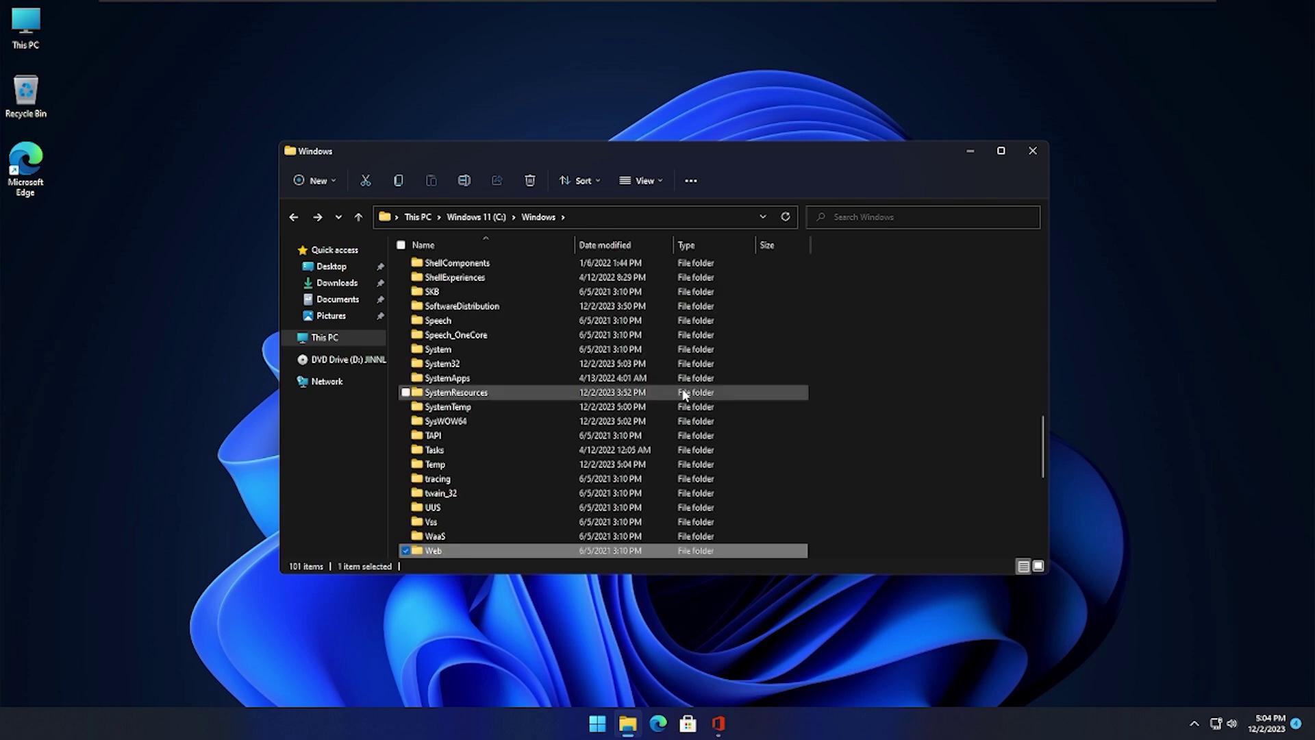
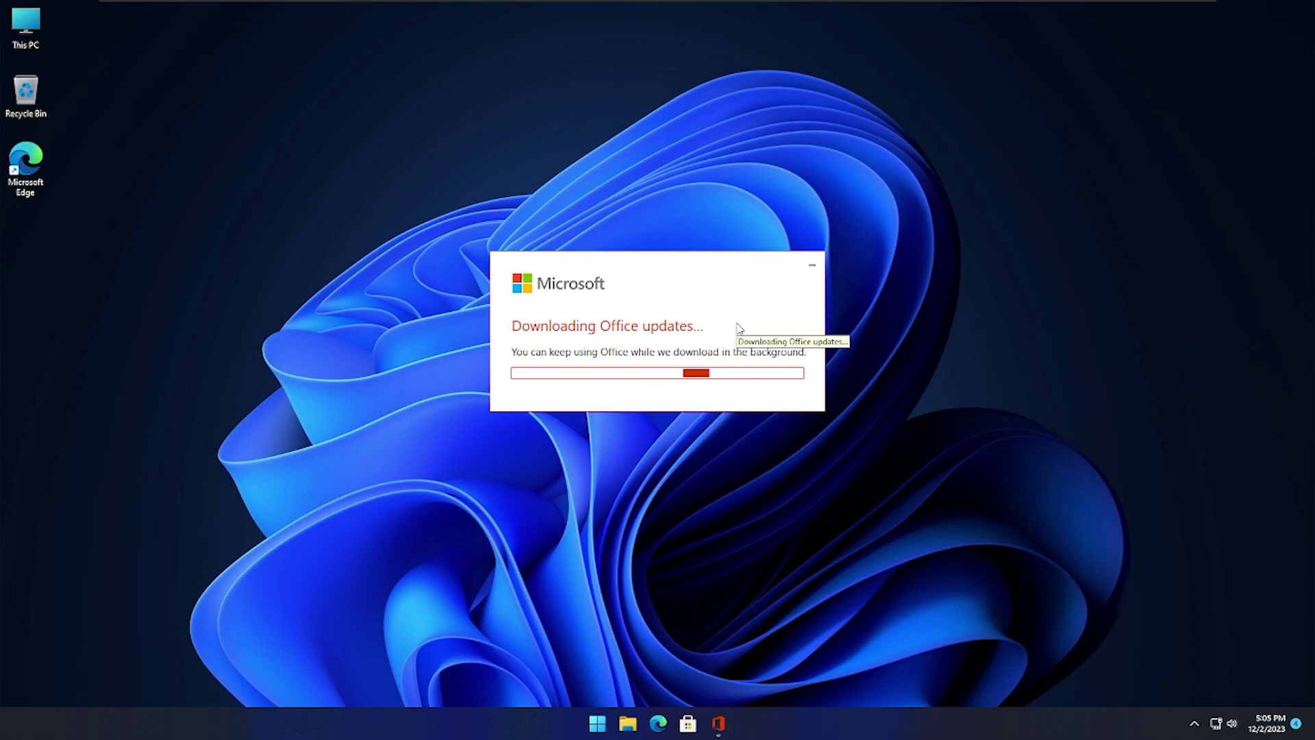
# Review the pinned apps in the Start menu and look through the complete list of all apps.
pyautogui.press('super')
pyautogui.scroll(-1, 720, 399)
pyautogui.scroll(1, 719, 396)
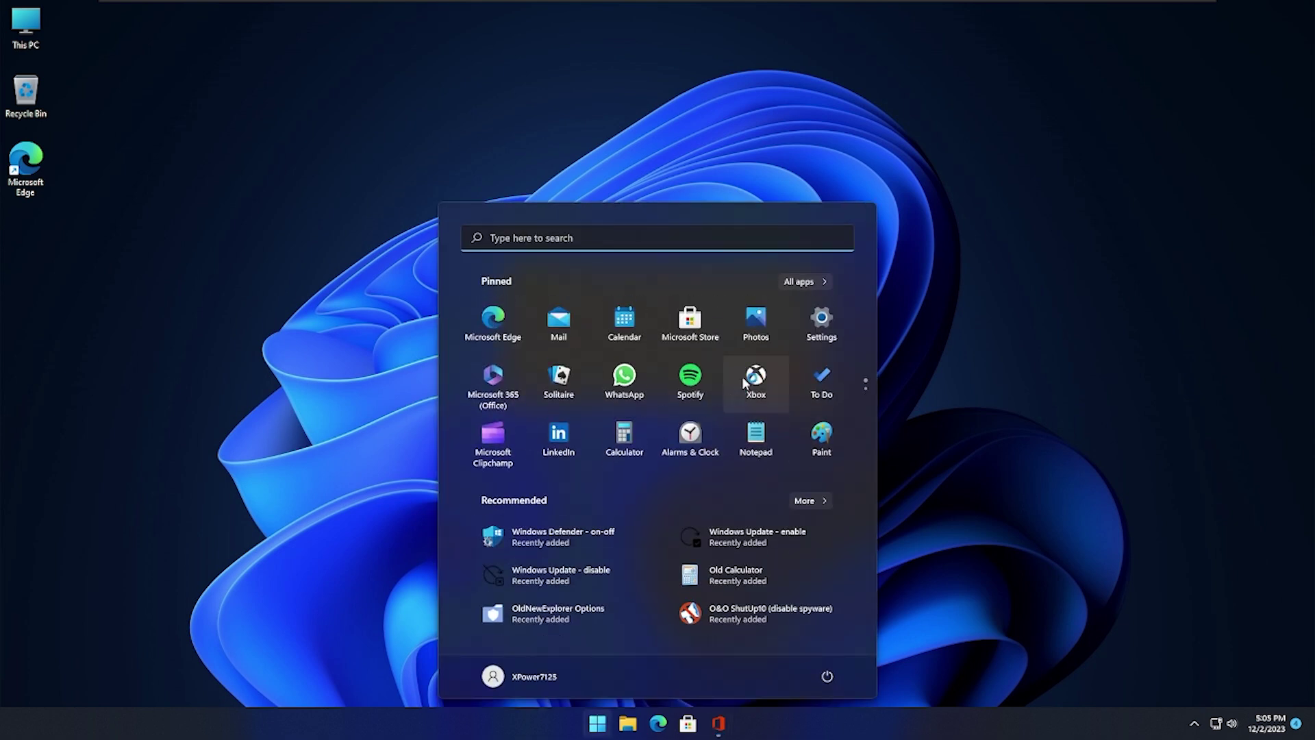
pyautogui.click(829, 280)
pyautogui.scroll(-5, 750, 460)
pyautogui.scroll(-1, 765, 461)
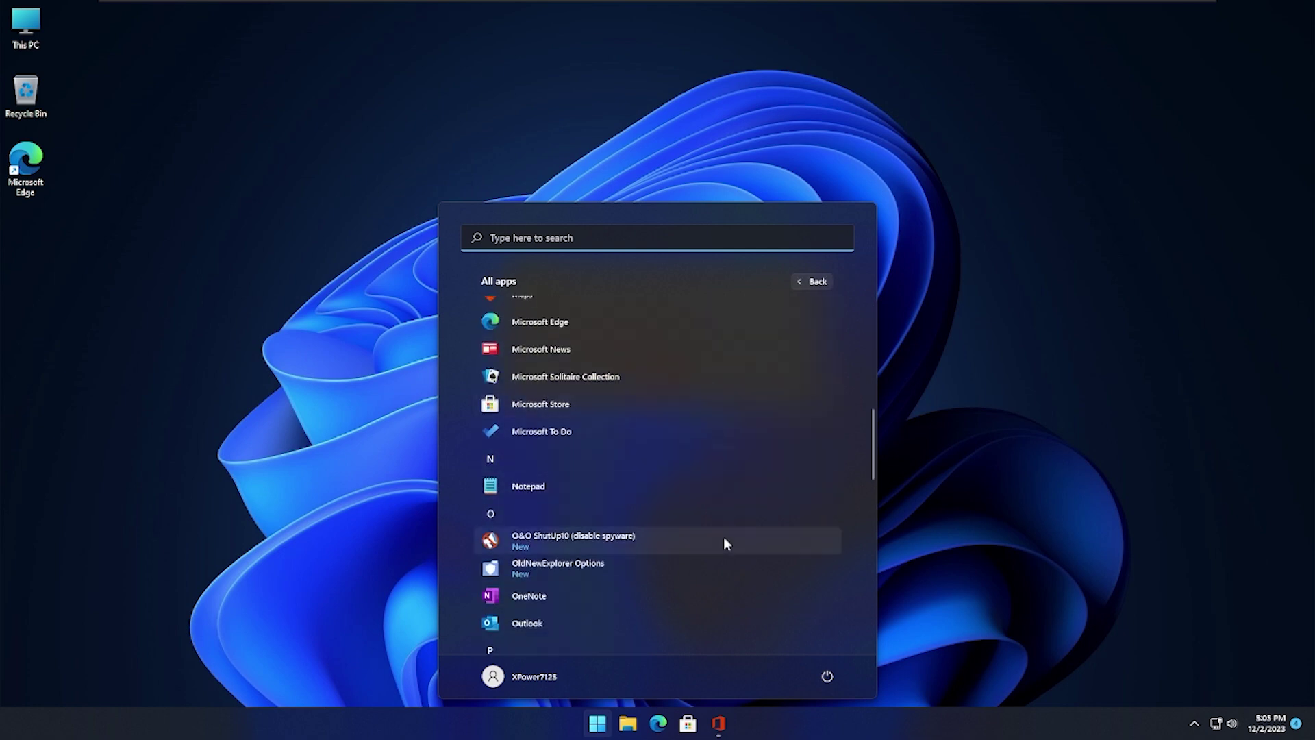
pyautogui.scroll(-8, 750, 500)
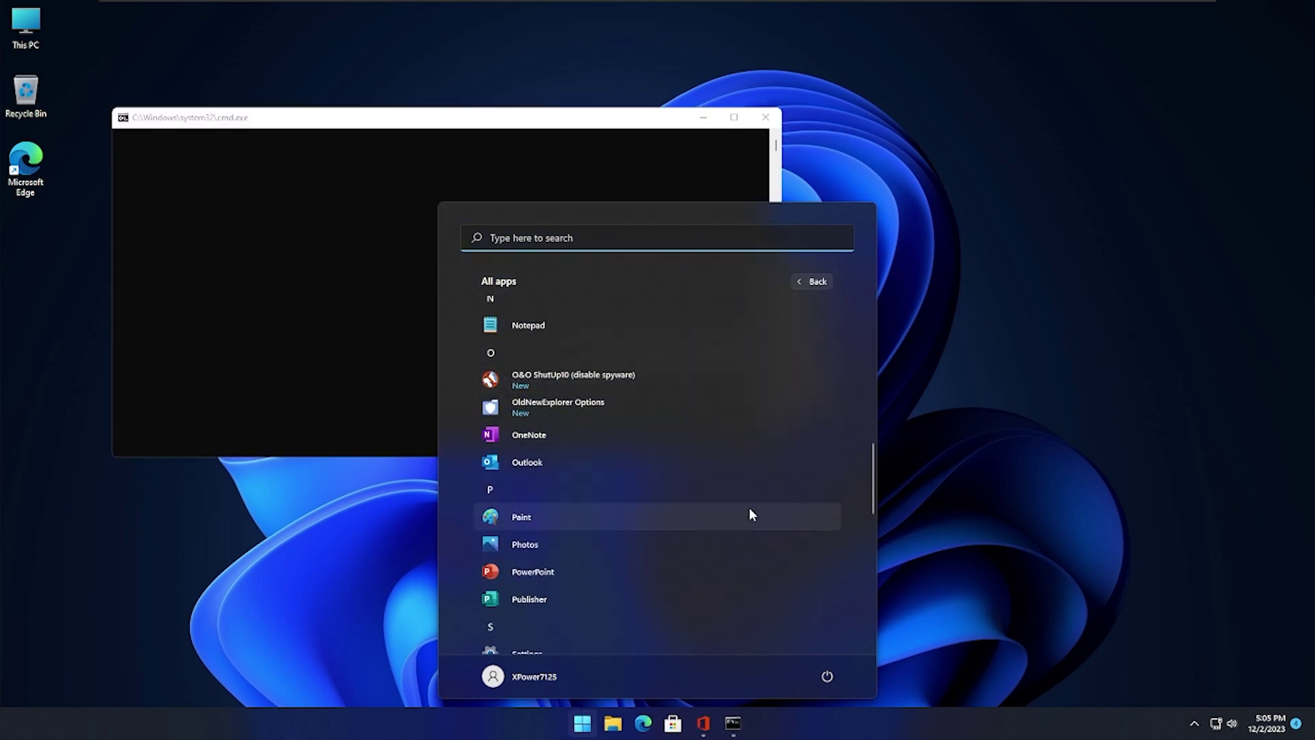
pyautogui.scroll(5, 754, 521)
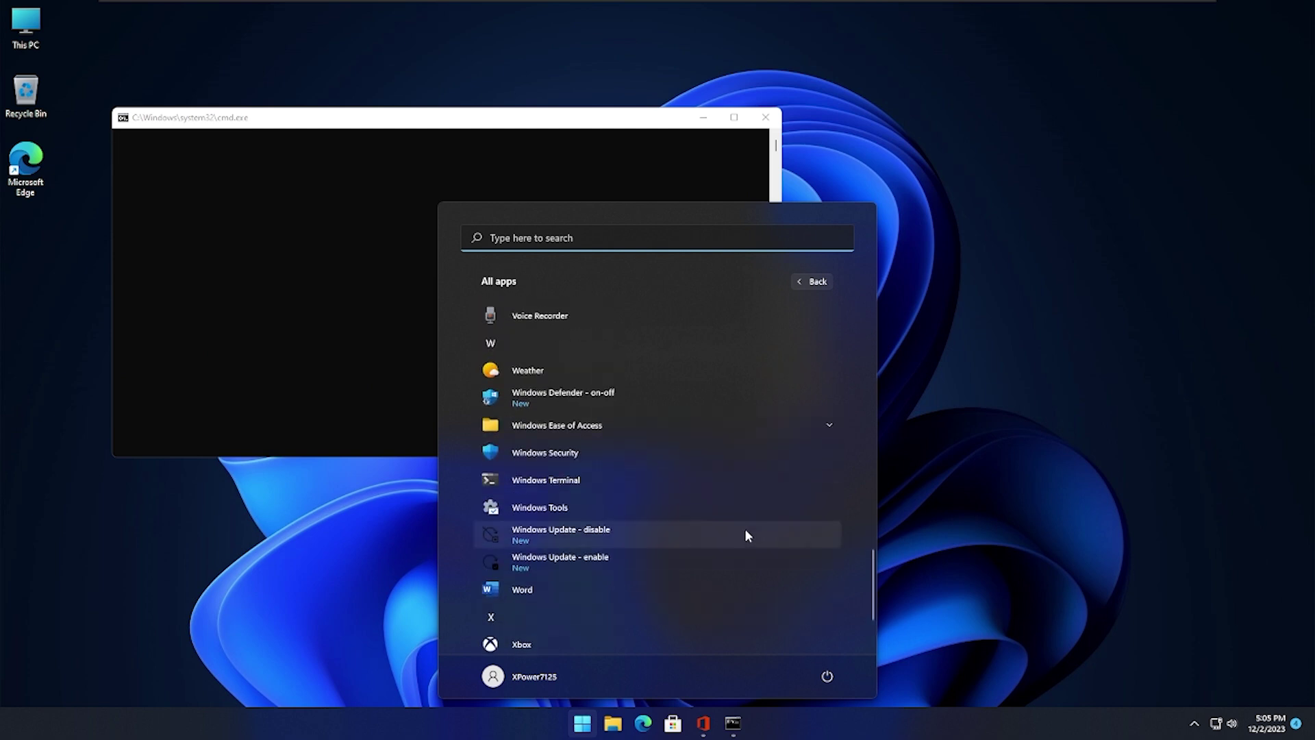
pyautogui.scroll(4, 747, 520)
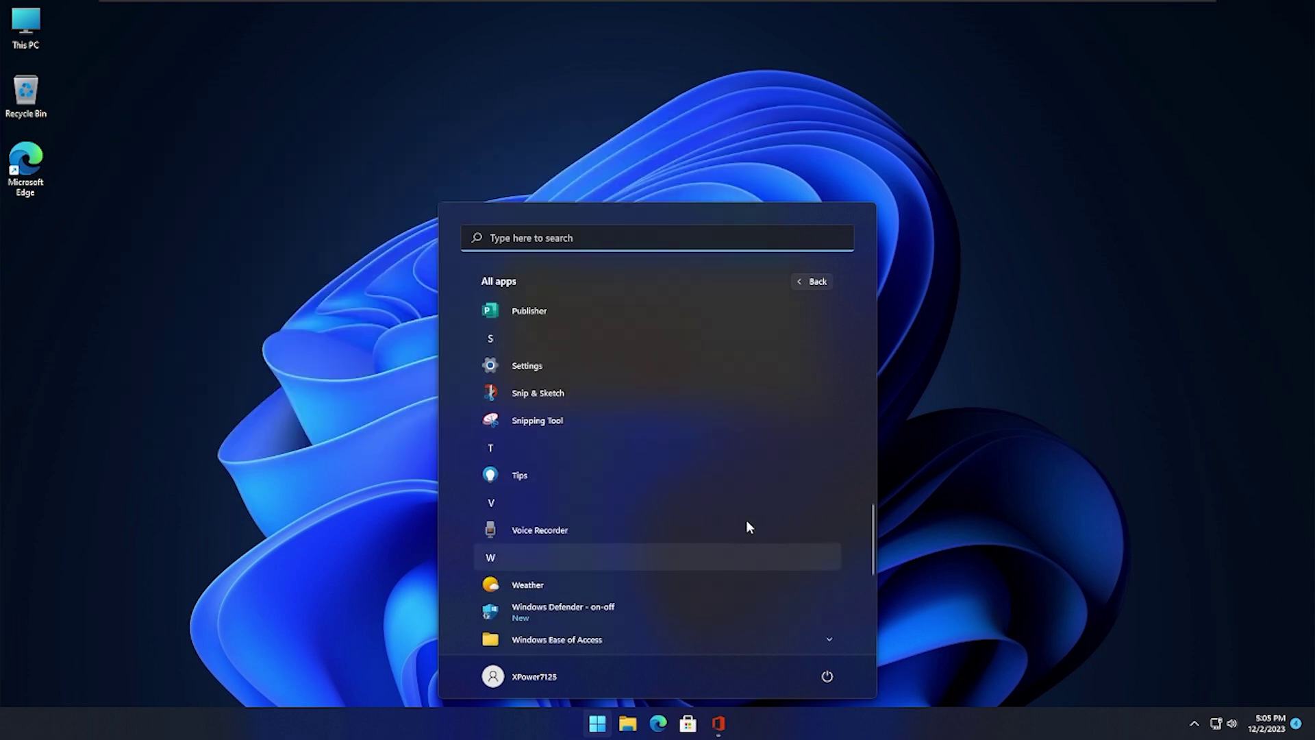
pyautogui.scroll(10, 746, 518)
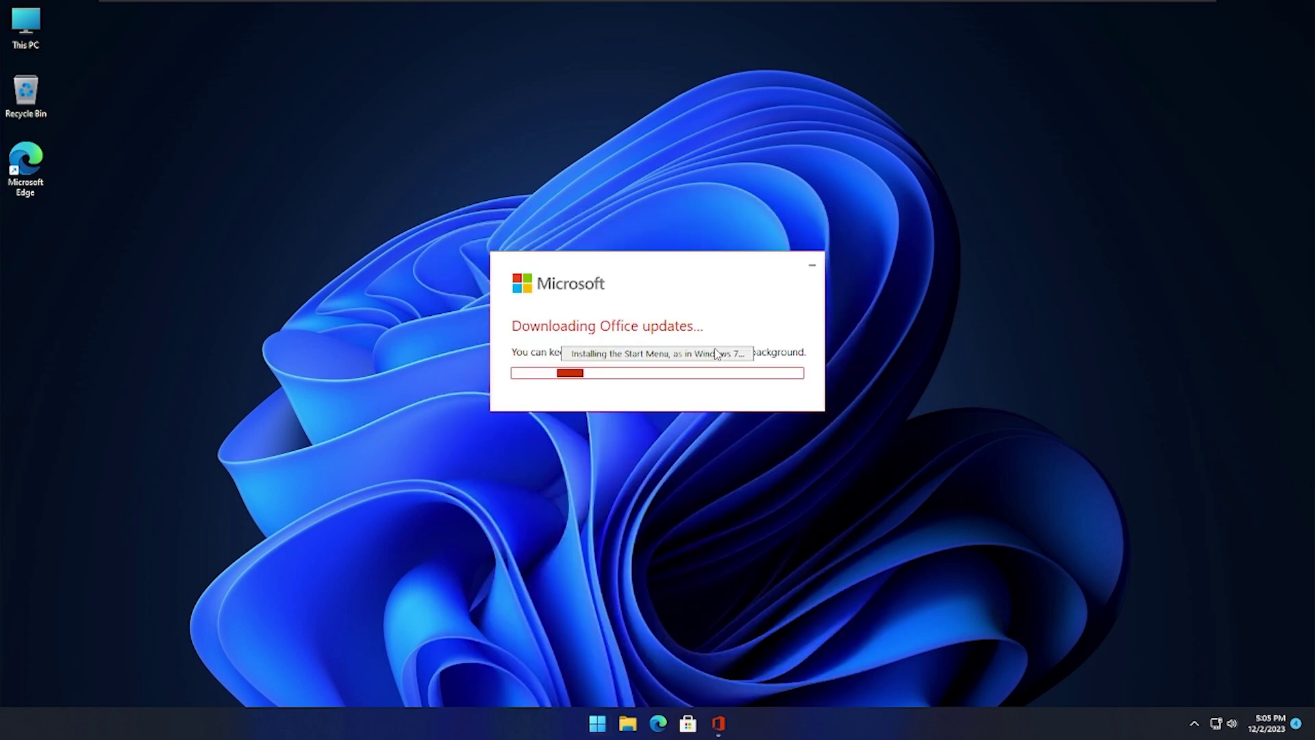
# Run cmd and switch to another open window from the task overview.
pyautogui.press('super+r')
pyautogui.write('cmd')
pyautogui.press('Return')
pyautogui.press('super+Tab')
pyautogui.click(685, 314)
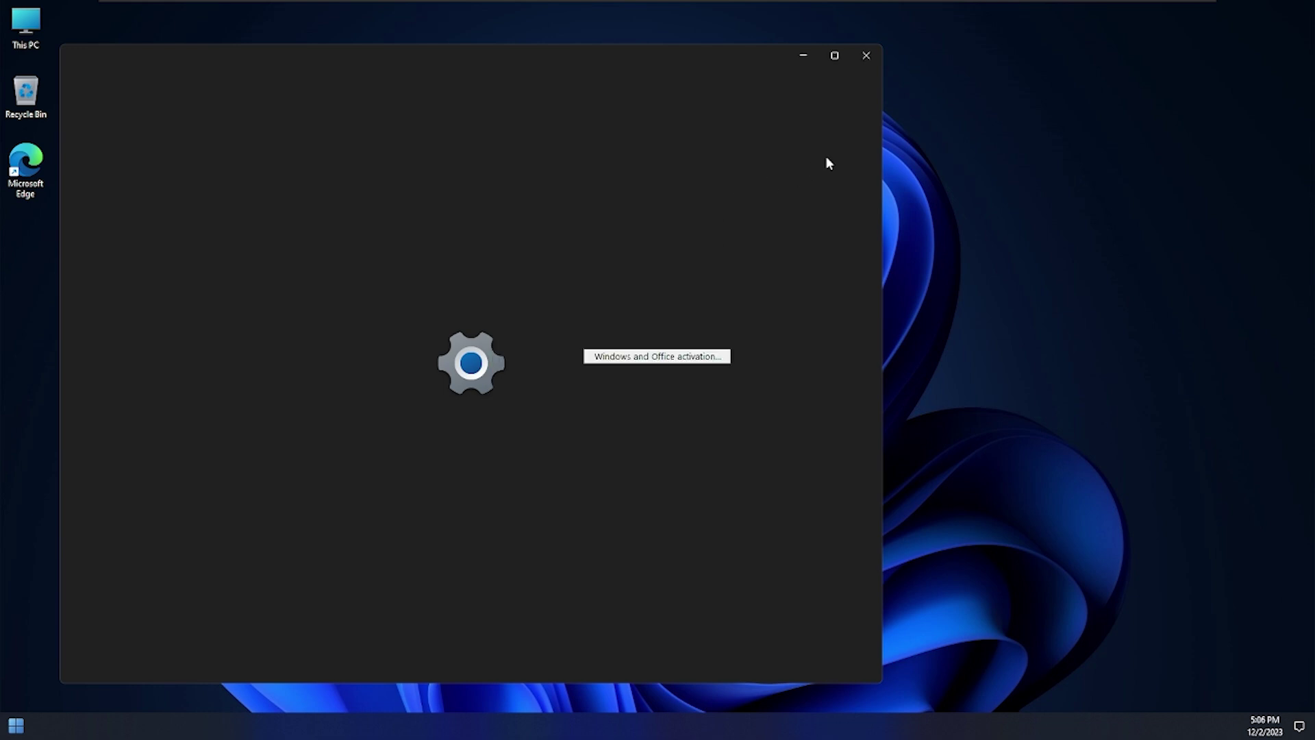
# Close the Settings window and look at the new Windows 7-style Start menu.
pyautogui.press('super+r')
pyautogui.click(866, 55)
pyautogui.press('super')
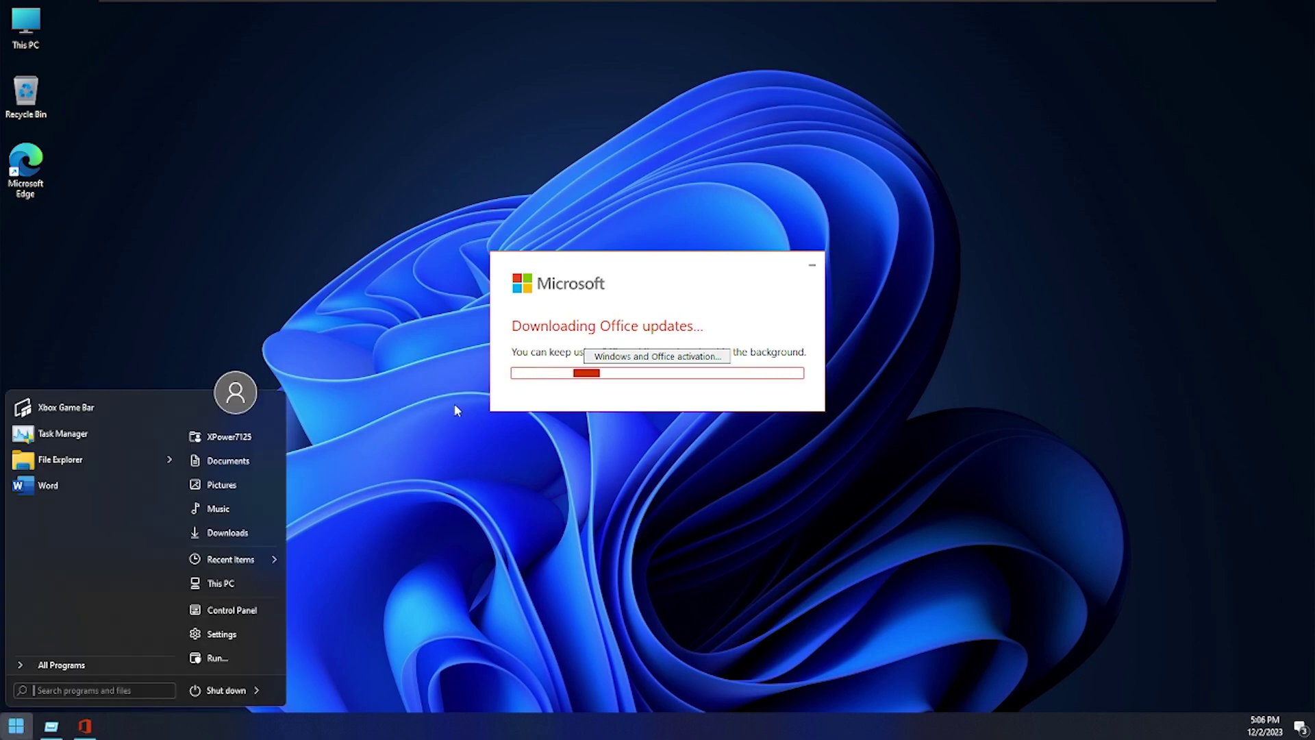
pyautogui.press('super+r')
pyautogui.press('Escape')
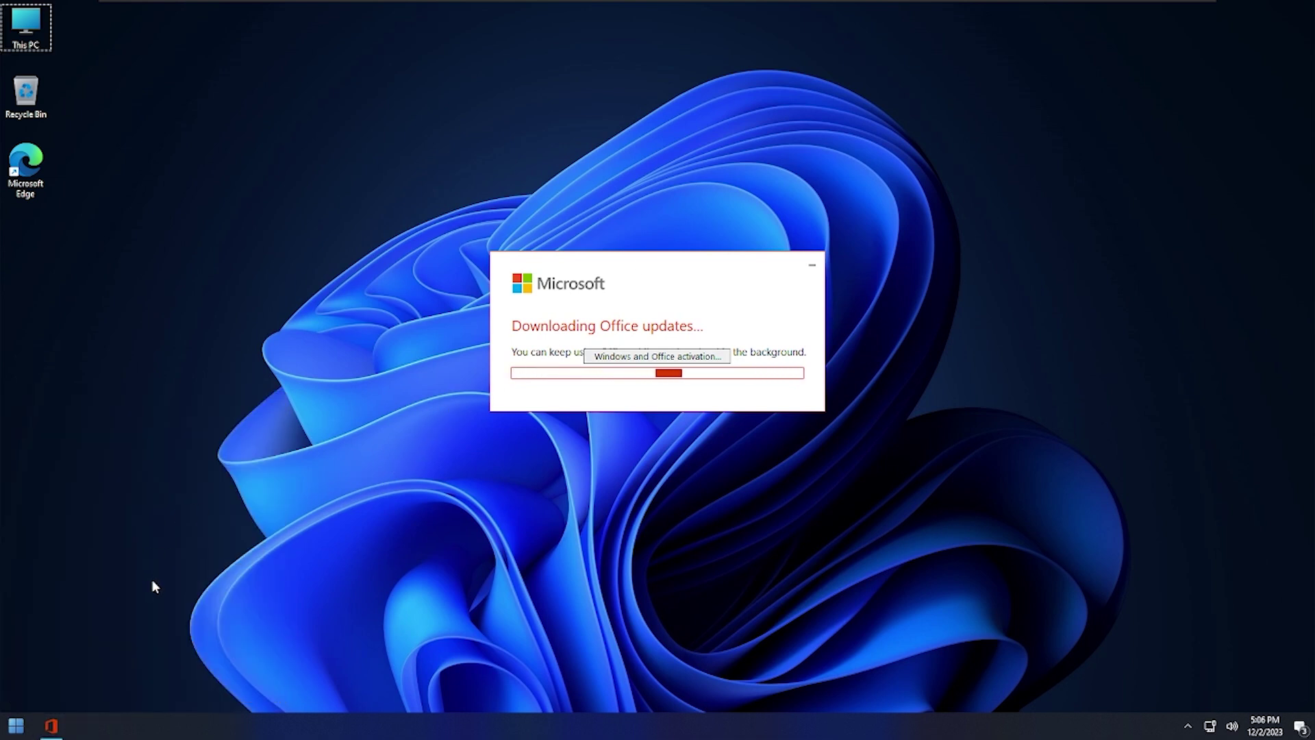
# Open the Settings window again.
pyautogui.press('super+r')
pyautogui.hotkey('alt', 'Tab')
pyautogui.press('Escape')
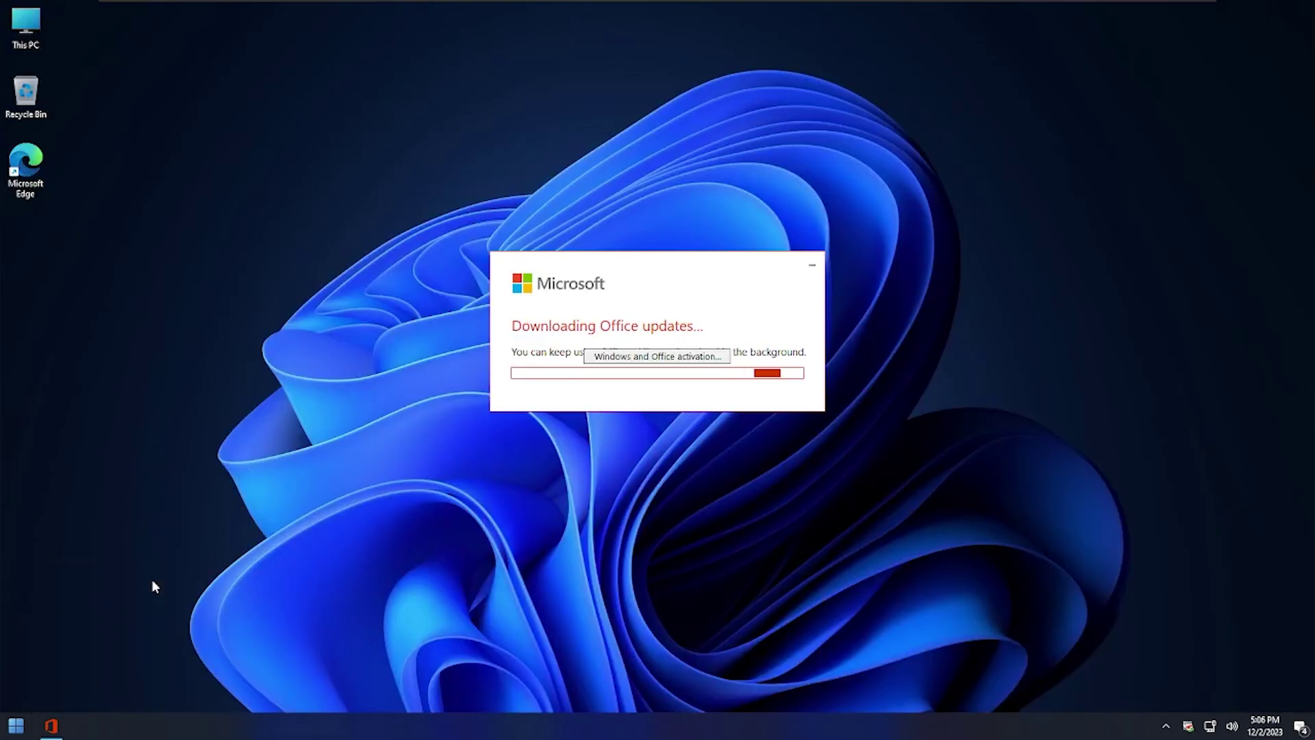
pyautogui.hotkey('alt', 'Tab')
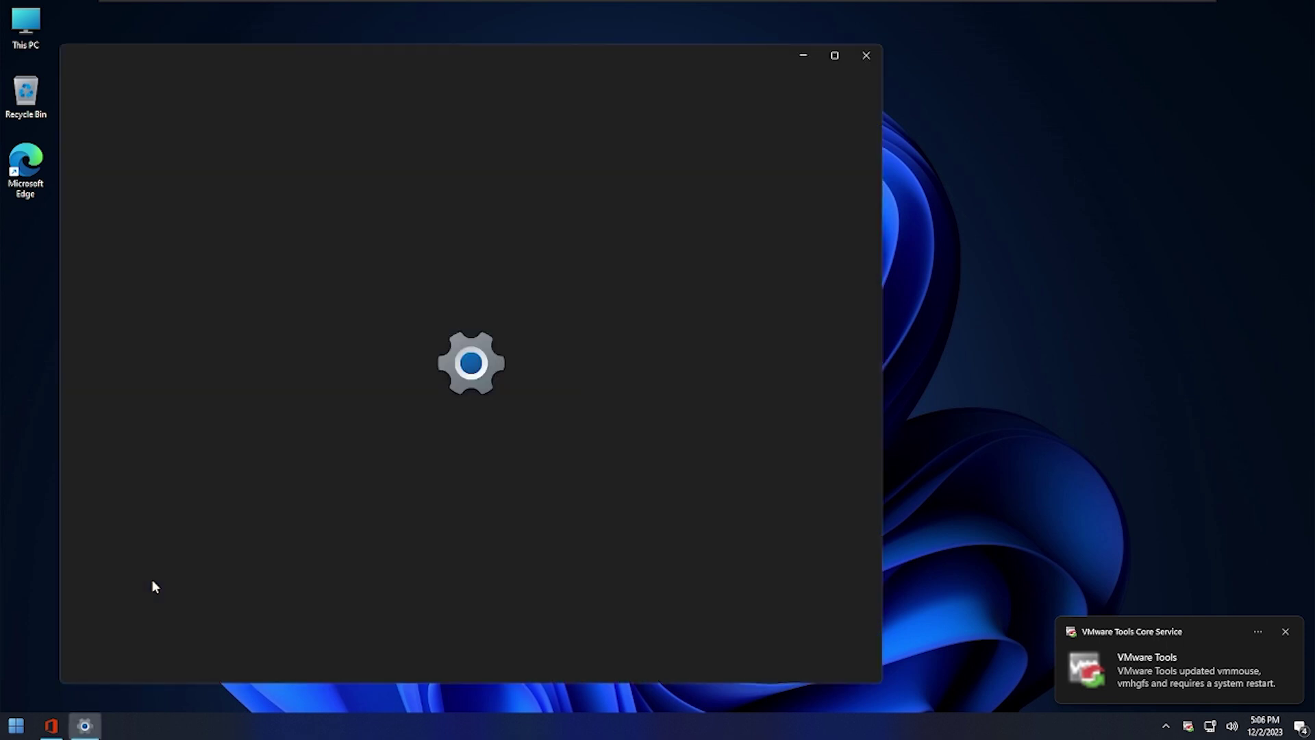
# Change the desktop view to a smaller icon size.
pyautogui.click(19, 611)
pyautogui.rightClick(19, 610)
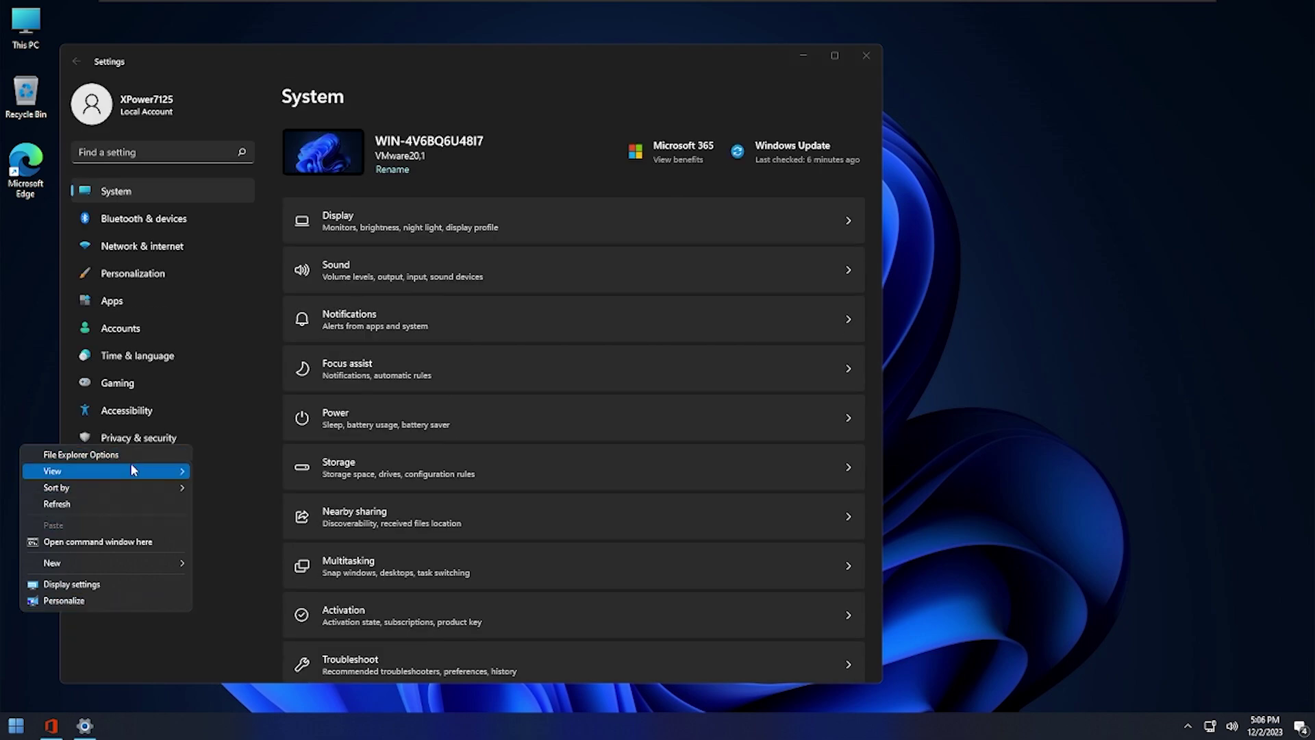
pyautogui.moveTo(162, 473)
pyautogui.click(265, 504)
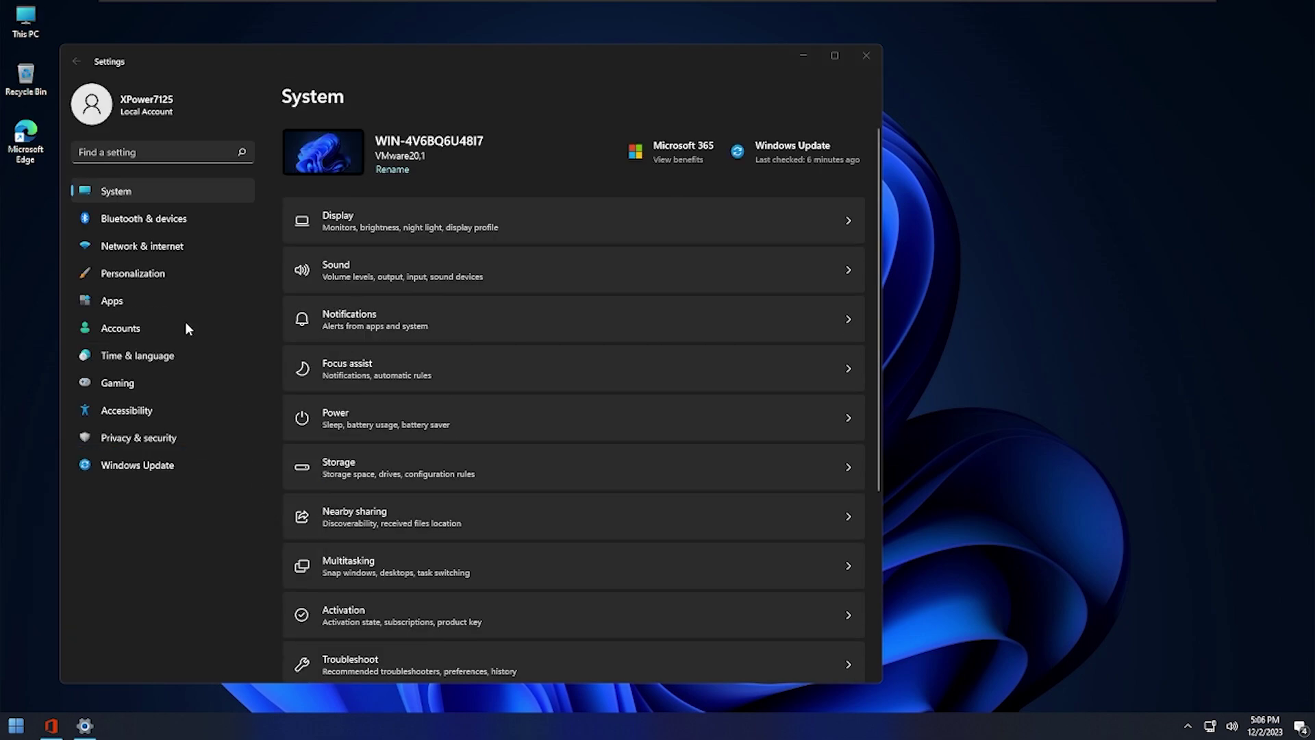
# View the Personalization and Windows Update pages in Settings and close the window.
pyautogui.click(186, 283)
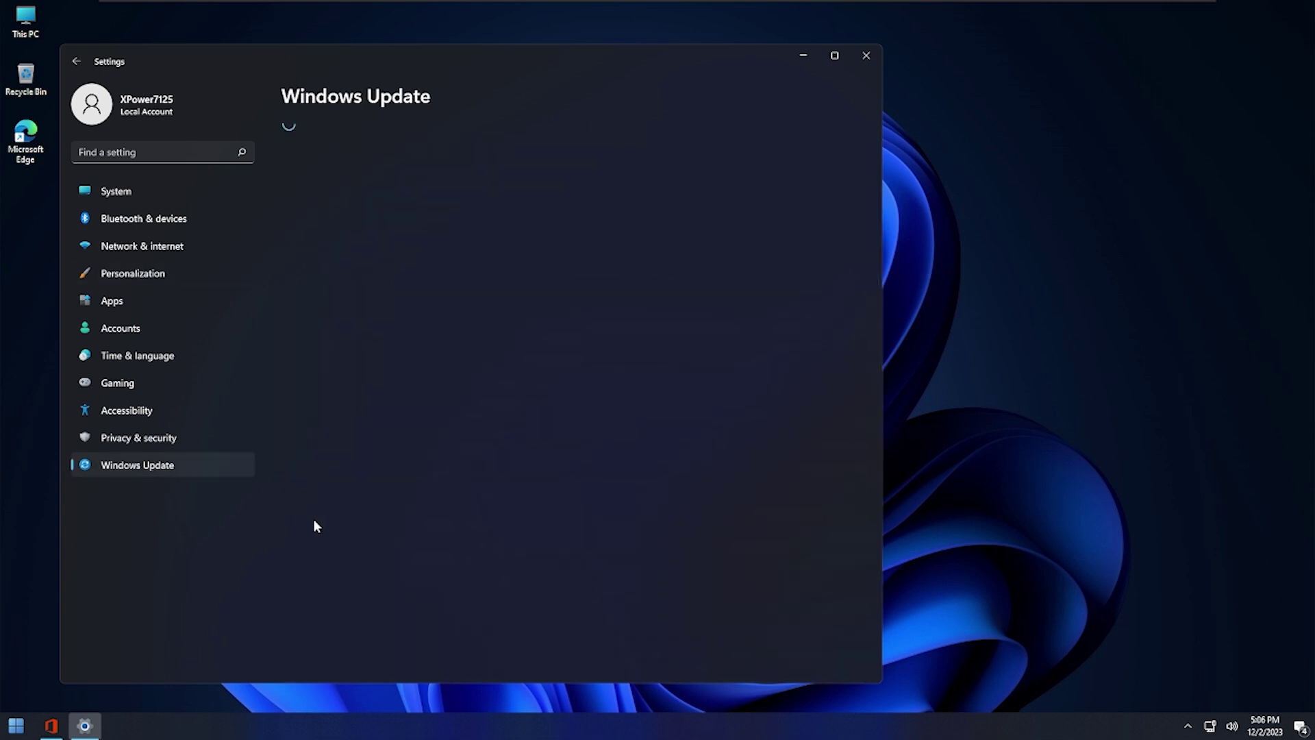
pyautogui.click(866, 55)
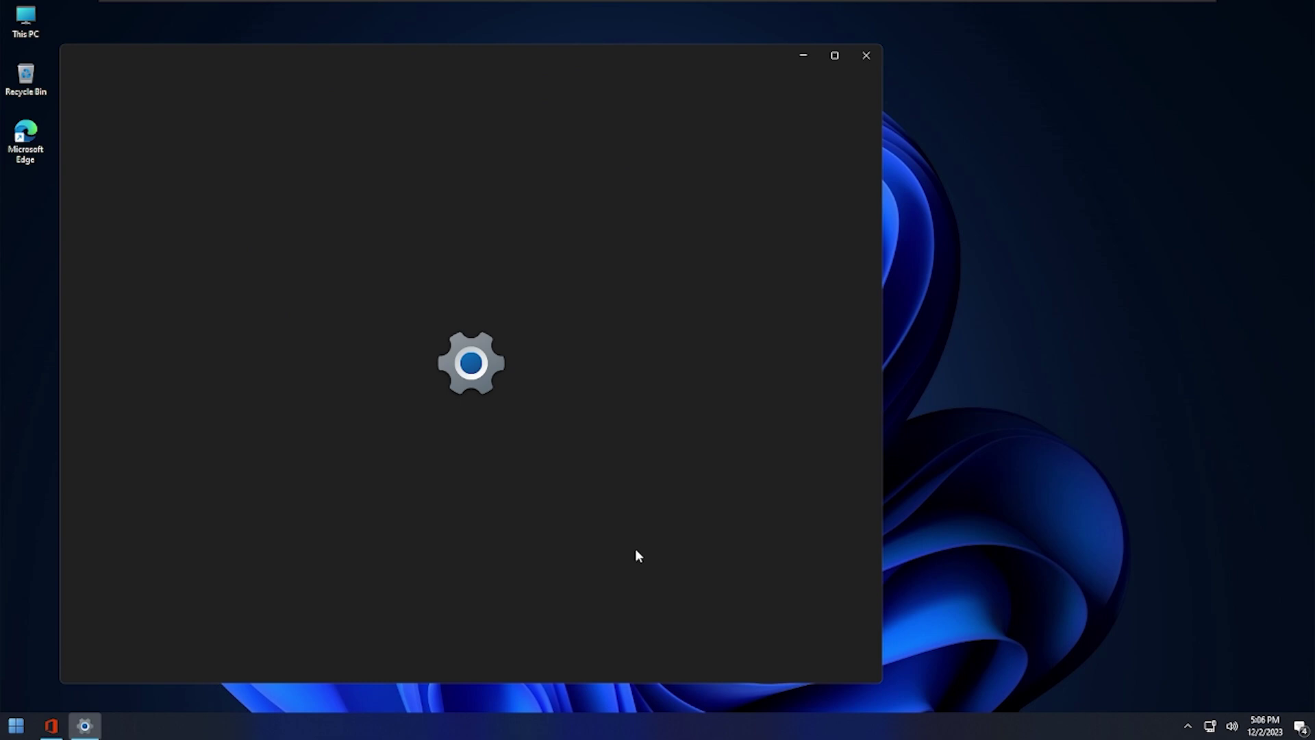
# Check the Troubleshoot page and the Windows activation state under System in Settings, and close the window.
pyautogui.scroll(-3, 567, 557)
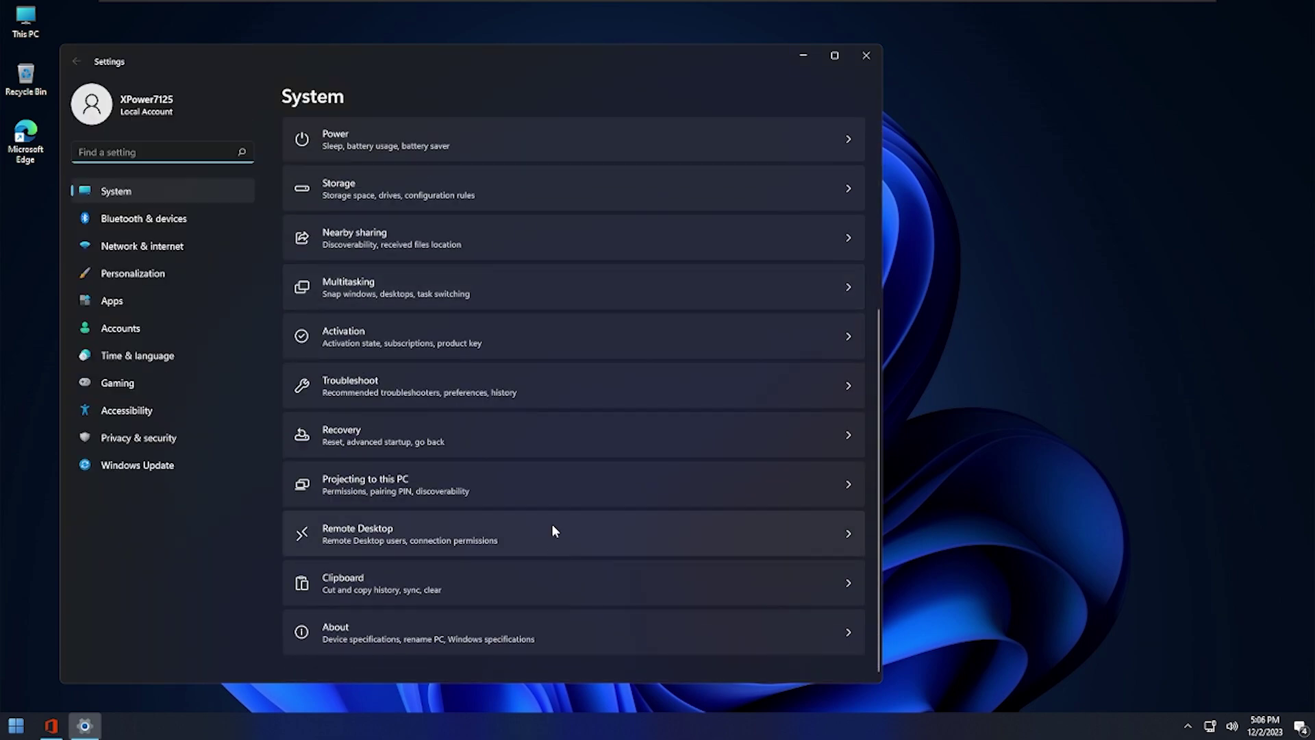
pyautogui.click(470, 380)
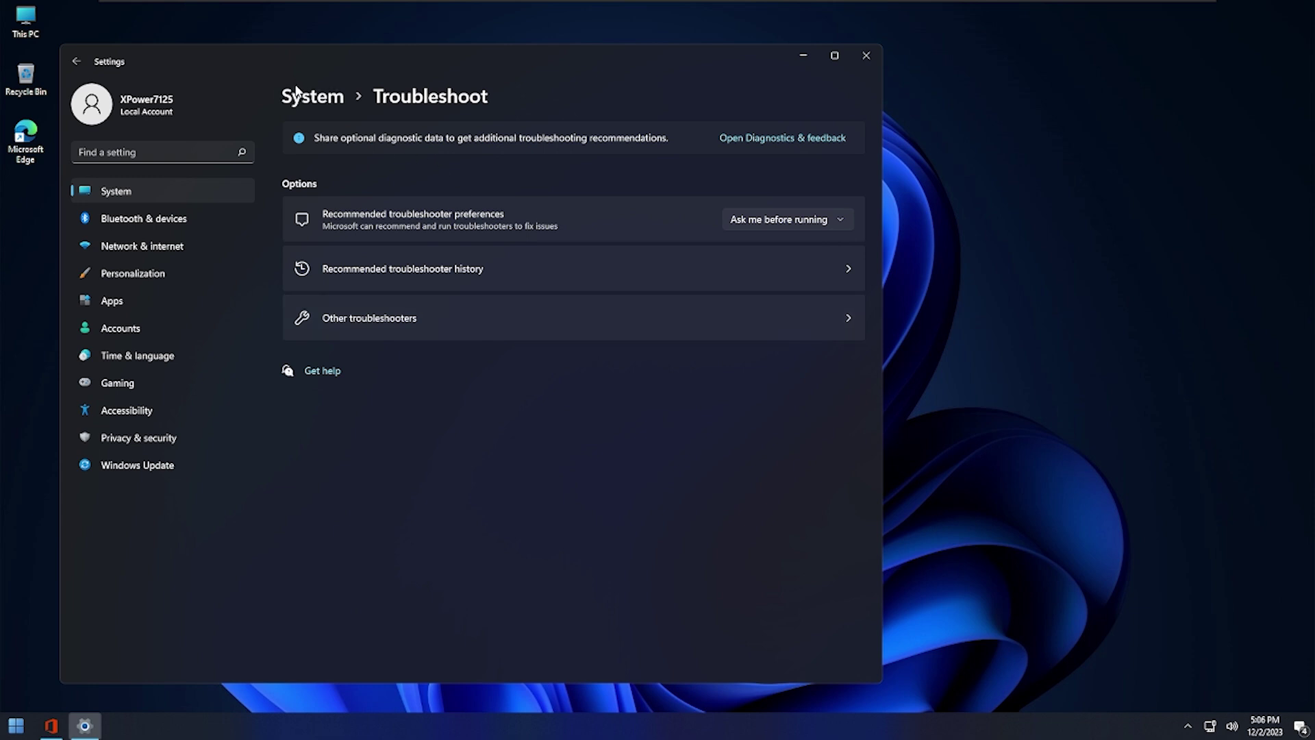
pyautogui.click(317, 98)
pyautogui.scroll(-3, 390, 446)
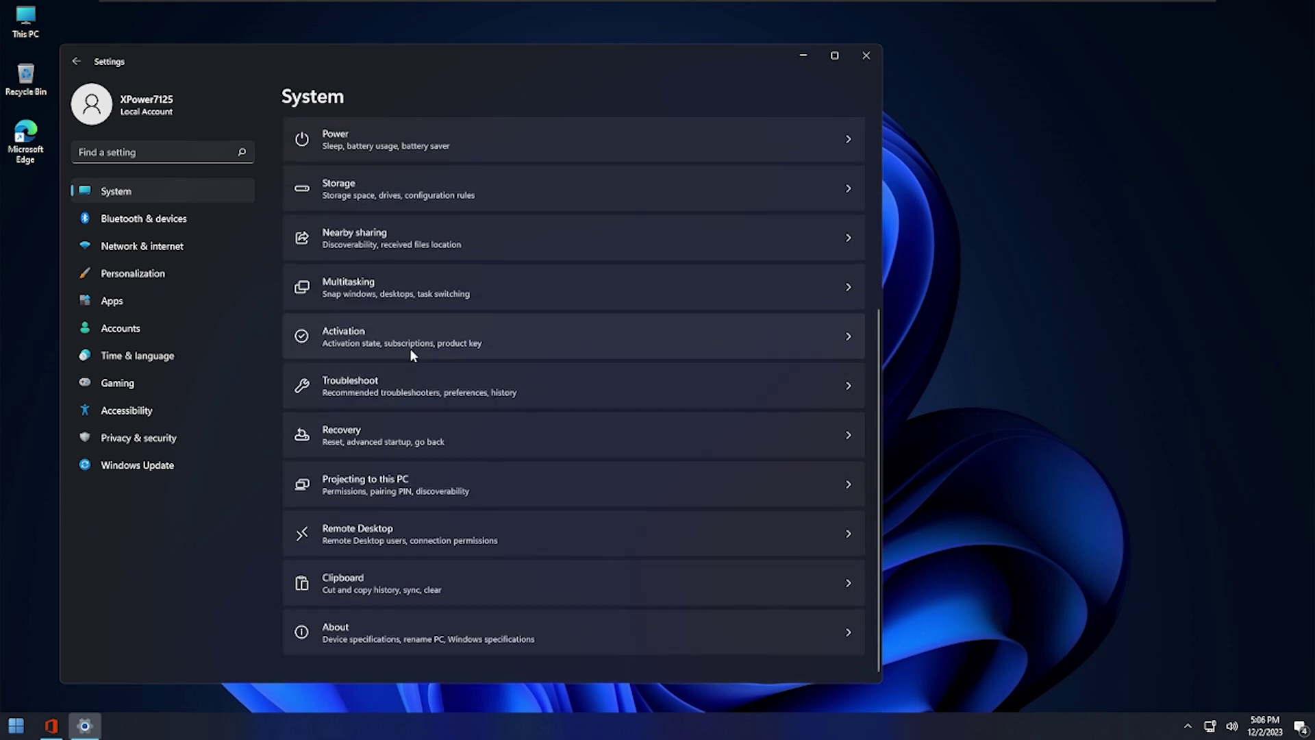
pyautogui.click(460, 349)
pyautogui.click(565, 226)
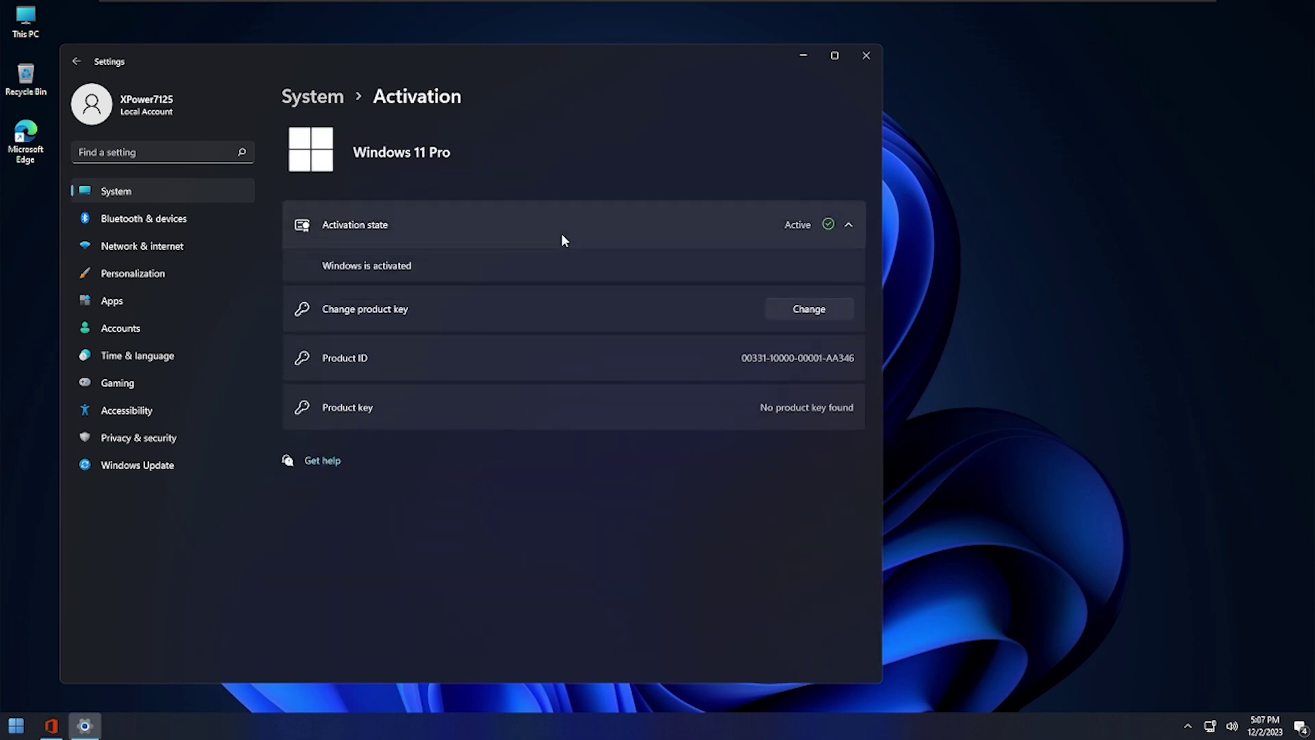
pyautogui.click(563, 238)
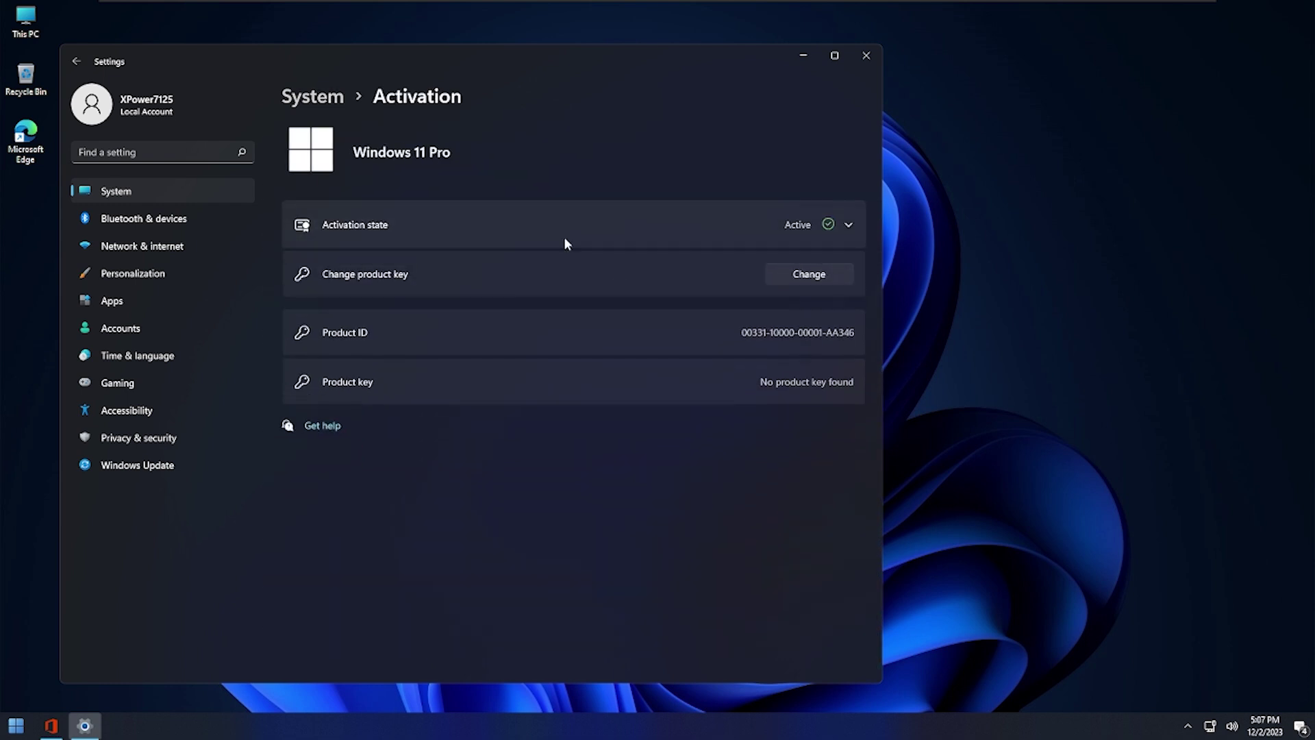
pyautogui.click(865, 63)
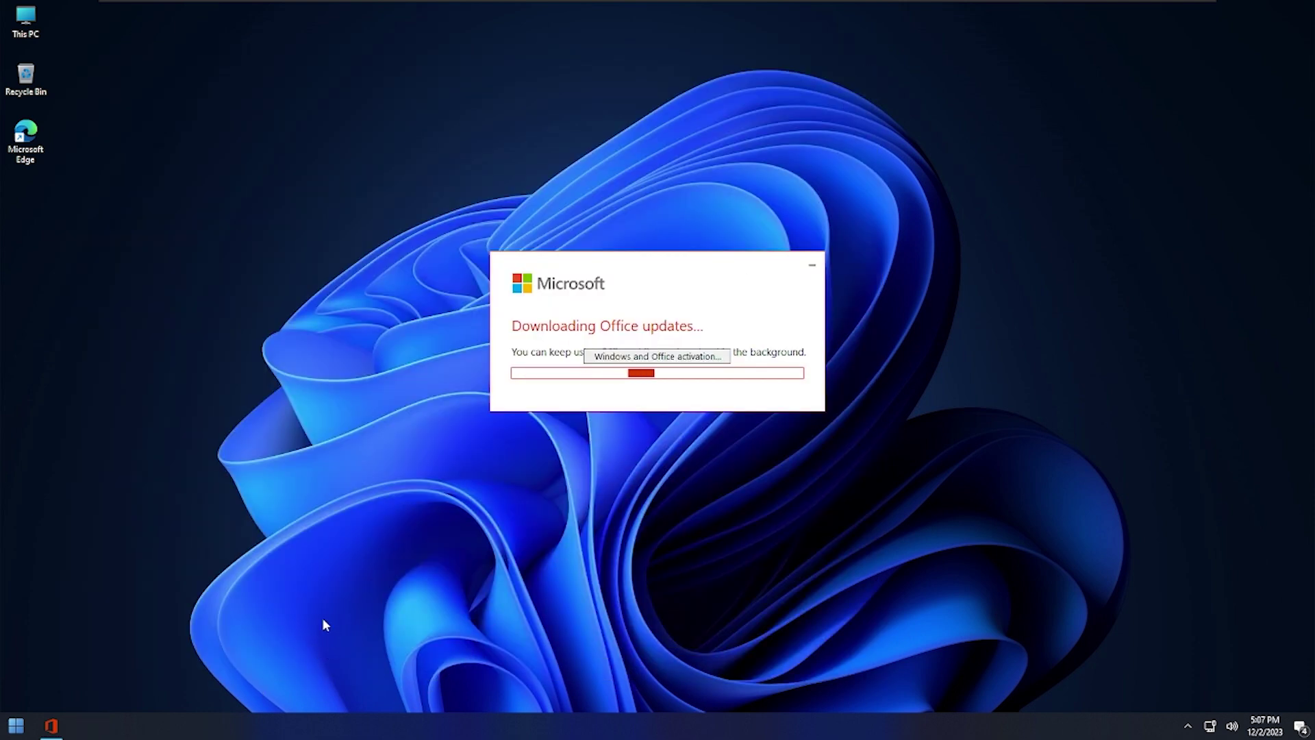
# Open the taskbar properties in StartAllBack and set the icon size to S and the icon margins to XS.
pyautogui.rightClick(182, 725)
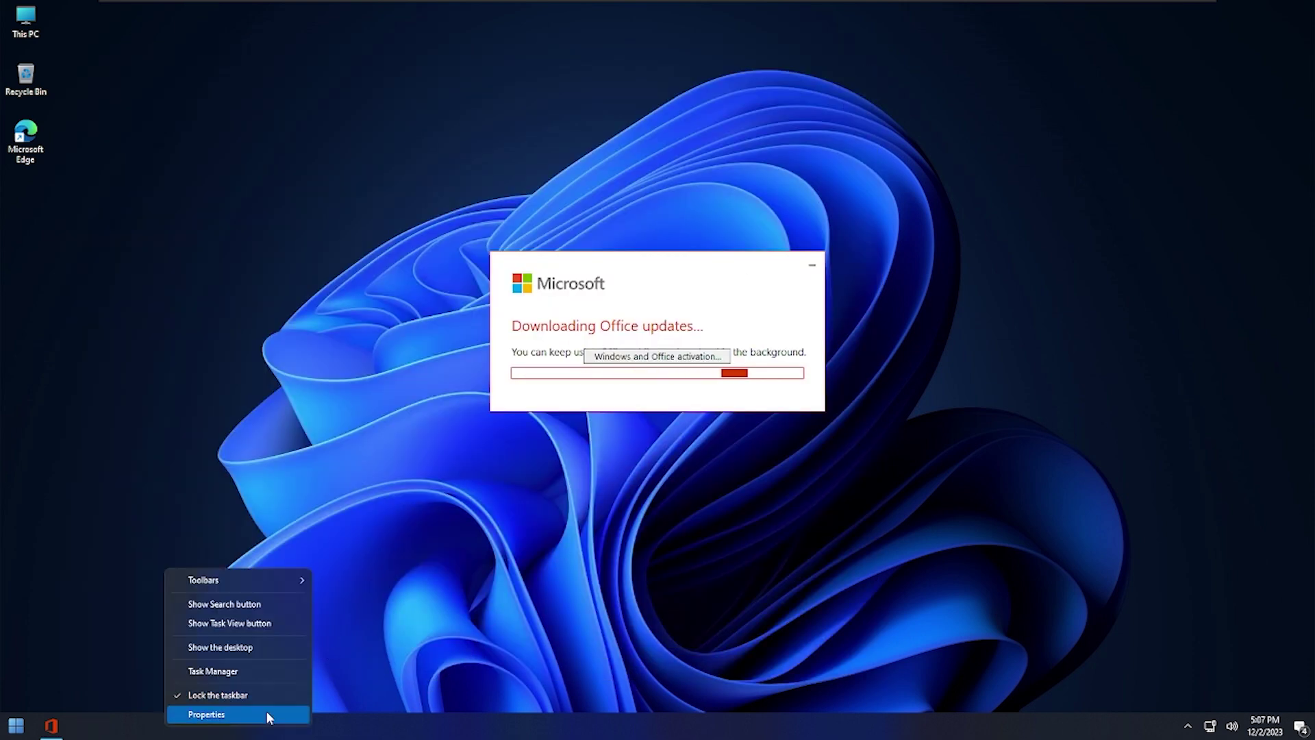
pyautogui.click(267, 716)
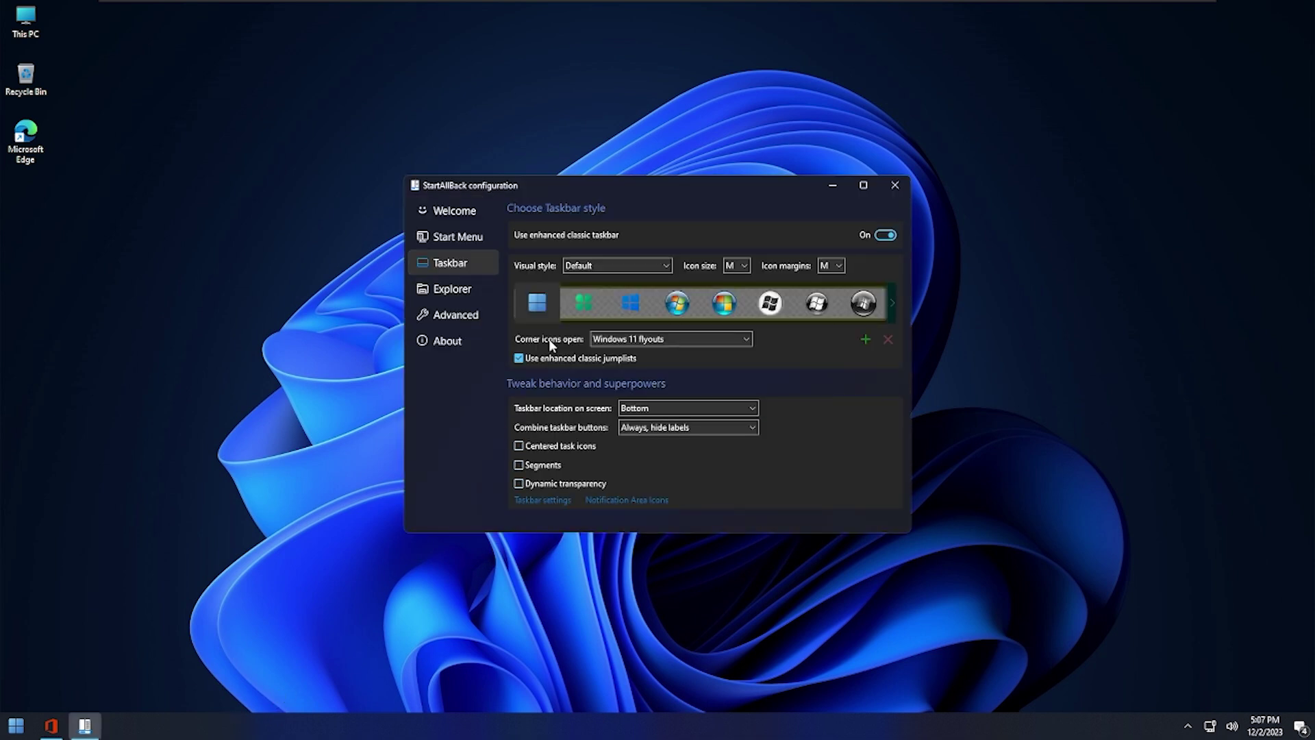
pyautogui.click(743, 265)
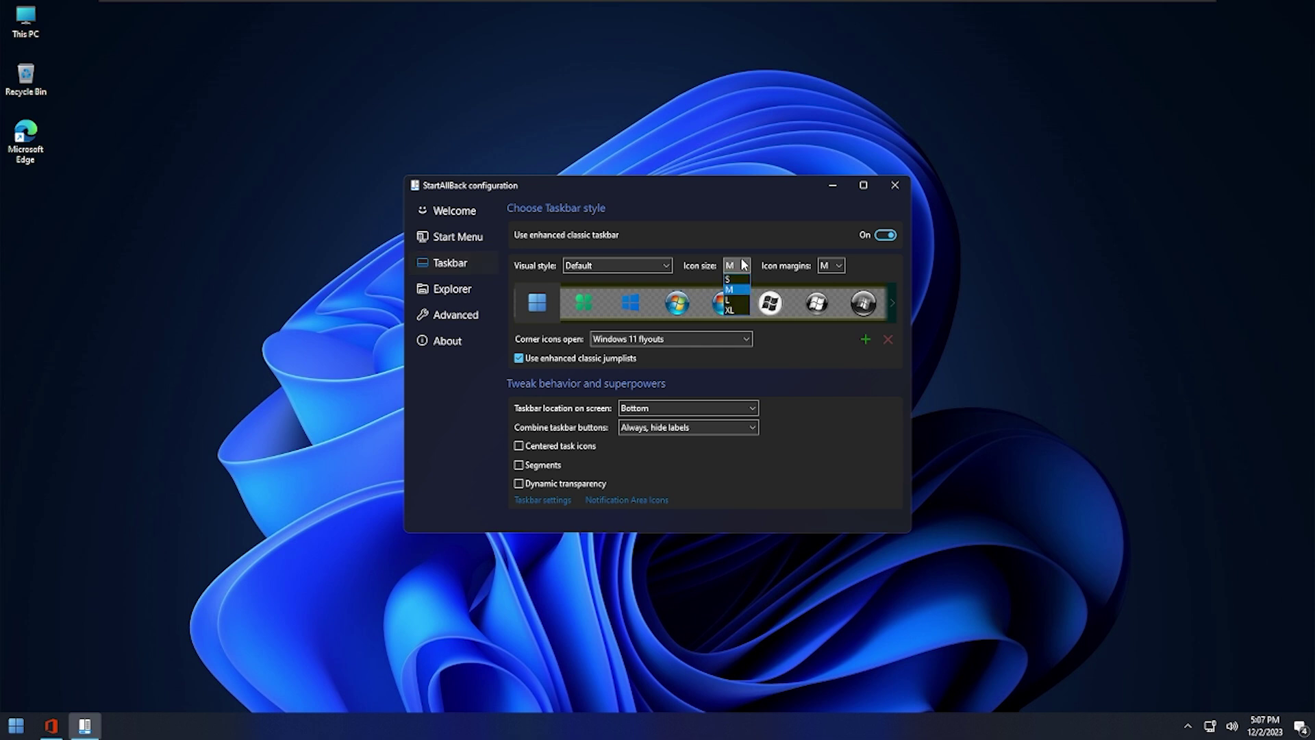
pyautogui.click(743, 280)
pyautogui.click(832, 266)
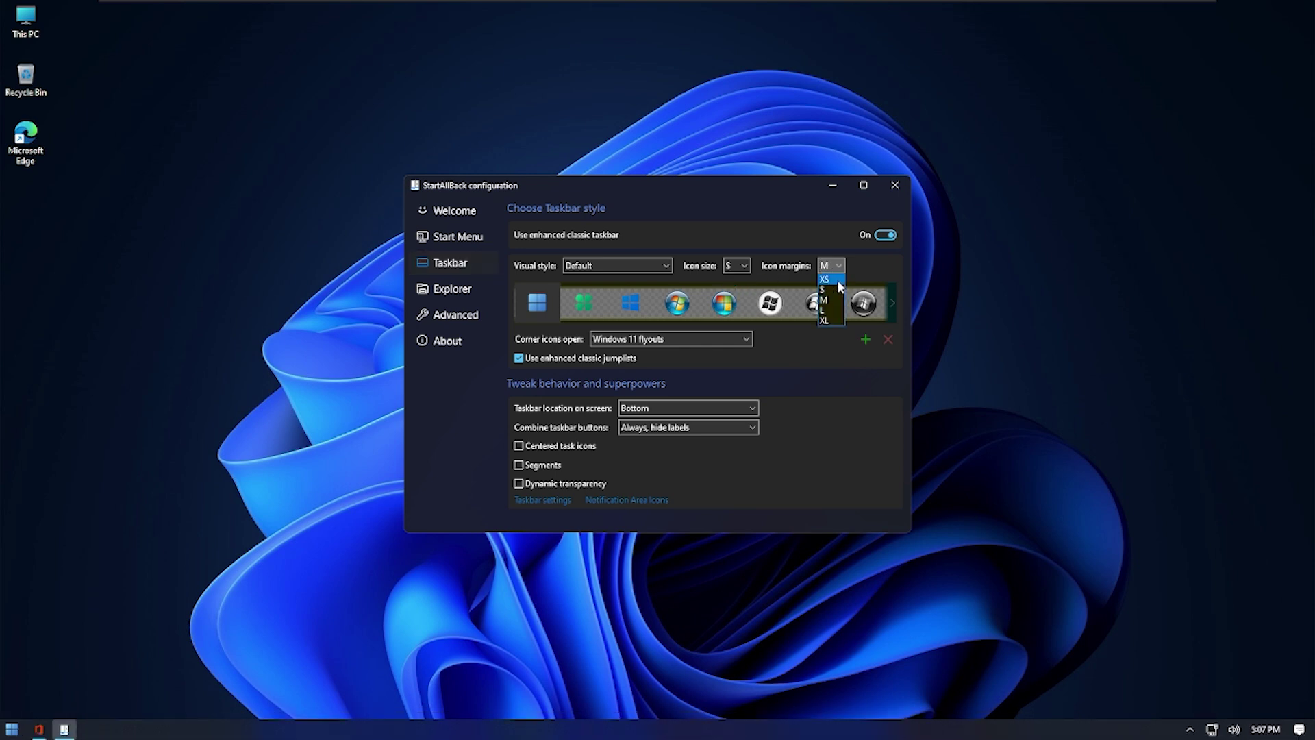
pyautogui.click(830, 279)
# Browse the start button styles in the StartAllBack taskbar settings and apply the white Windows logo.
pyautogui.click(893, 301)
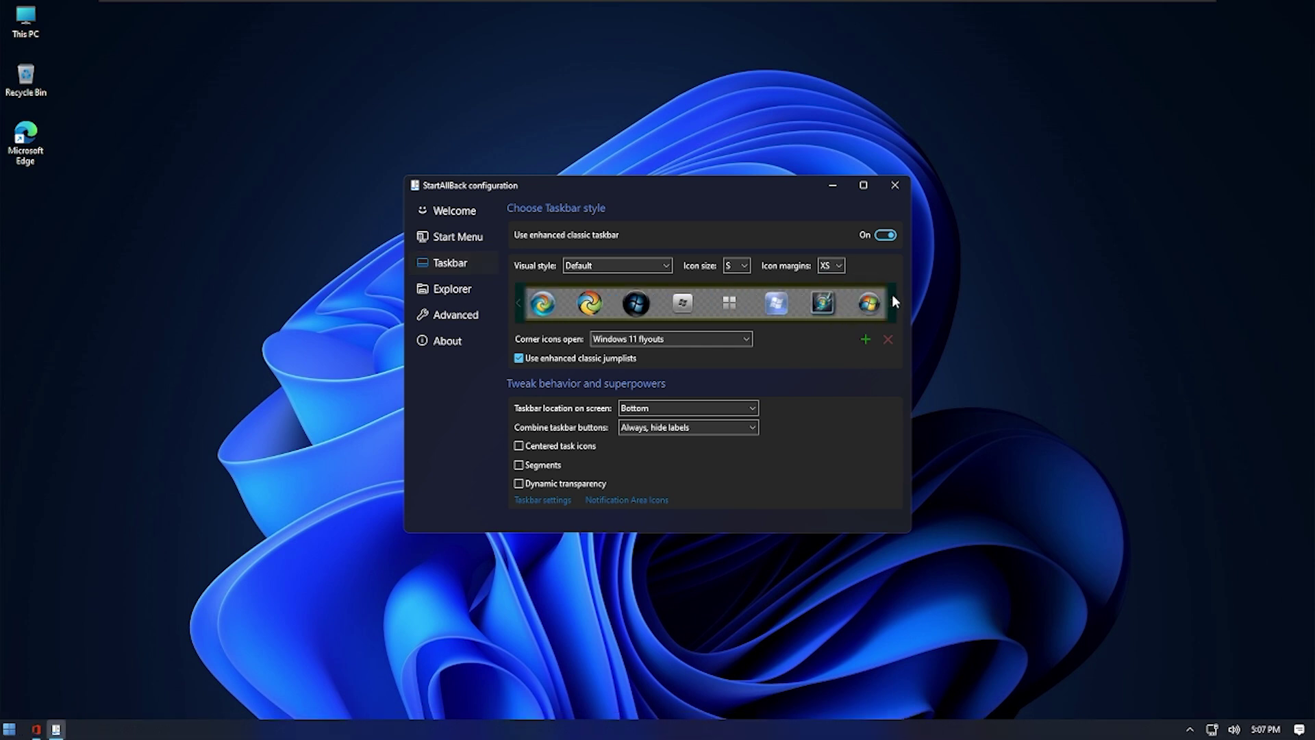
pyautogui.click(893, 302)
pyautogui.click(893, 302)
pyautogui.click(894, 302)
pyautogui.click(893, 301)
pyautogui.click(894, 302)
pyautogui.click(893, 301)
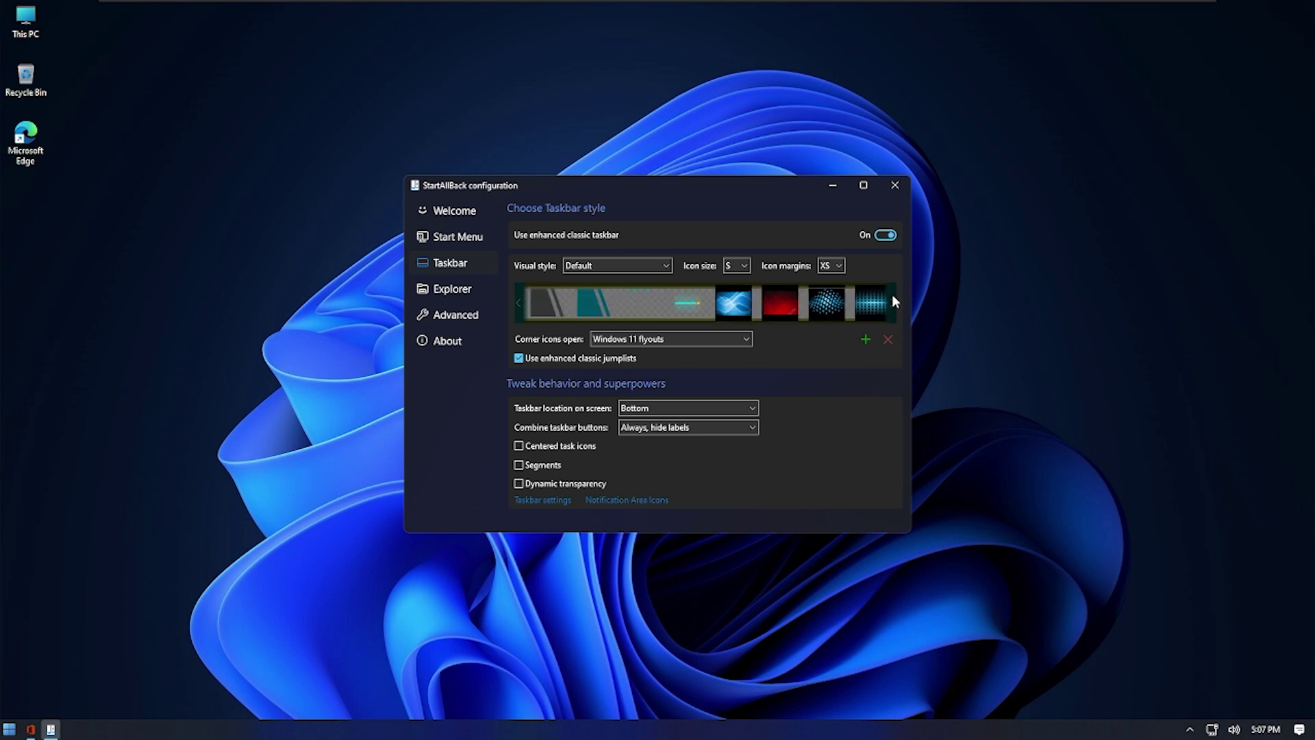
pyautogui.click(519, 302)
pyautogui.click(517, 302)
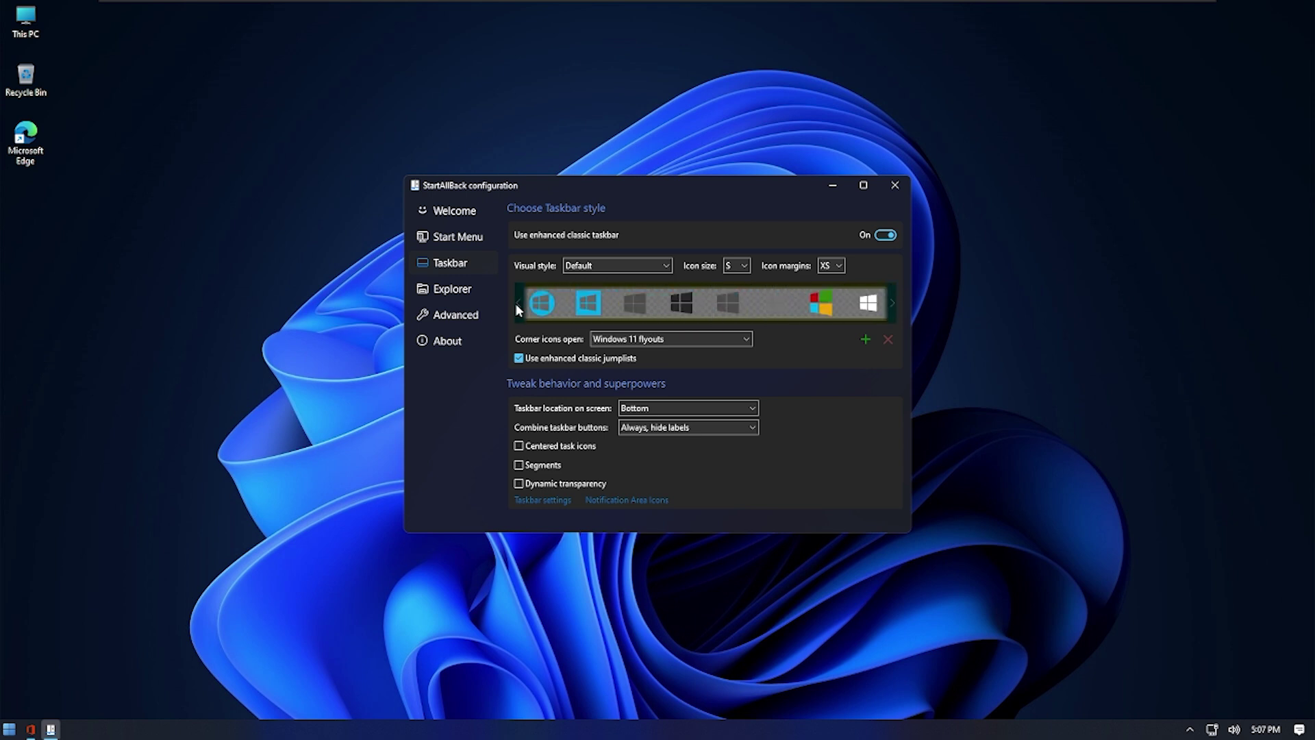
pyautogui.click(864, 308)
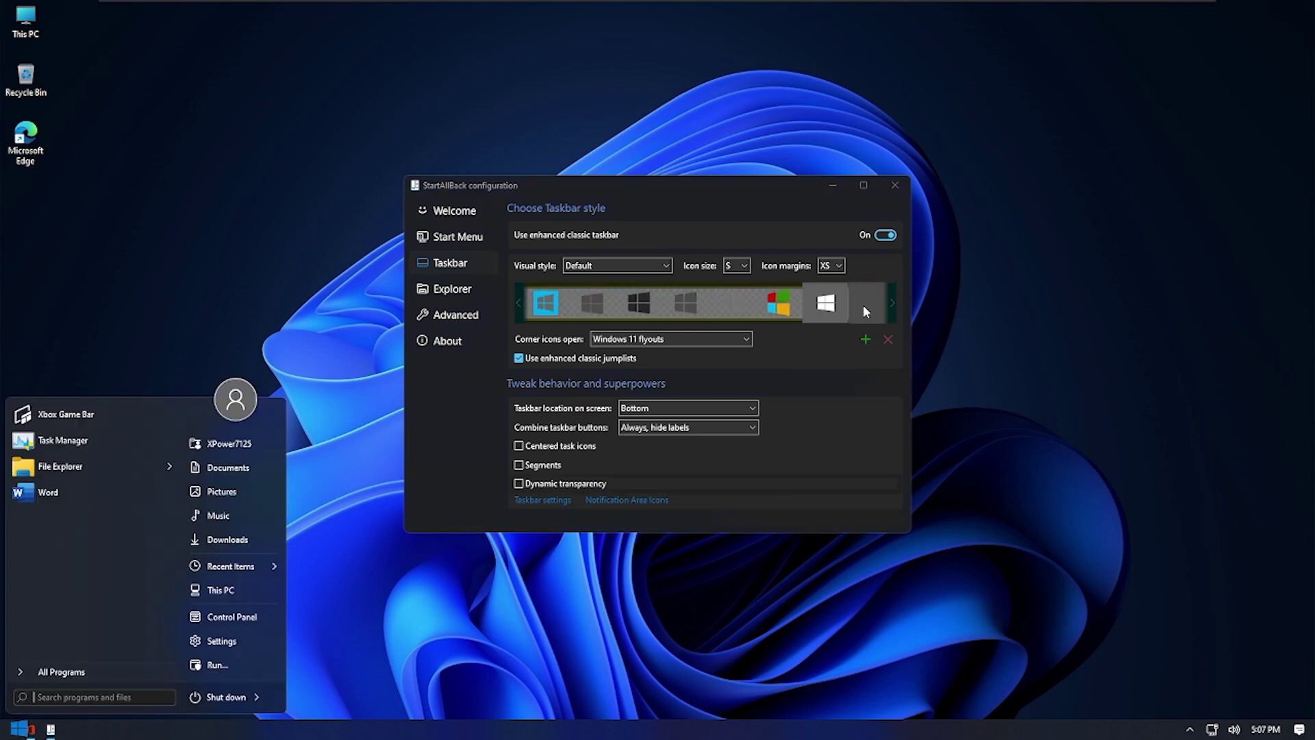
# Switch the start button back to the blue Windows 11 logo at the beginning of the style list.
pyautogui.click(520, 305)
pyautogui.click(519, 305)
pyautogui.click(520, 304)
pyautogui.click(521, 304)
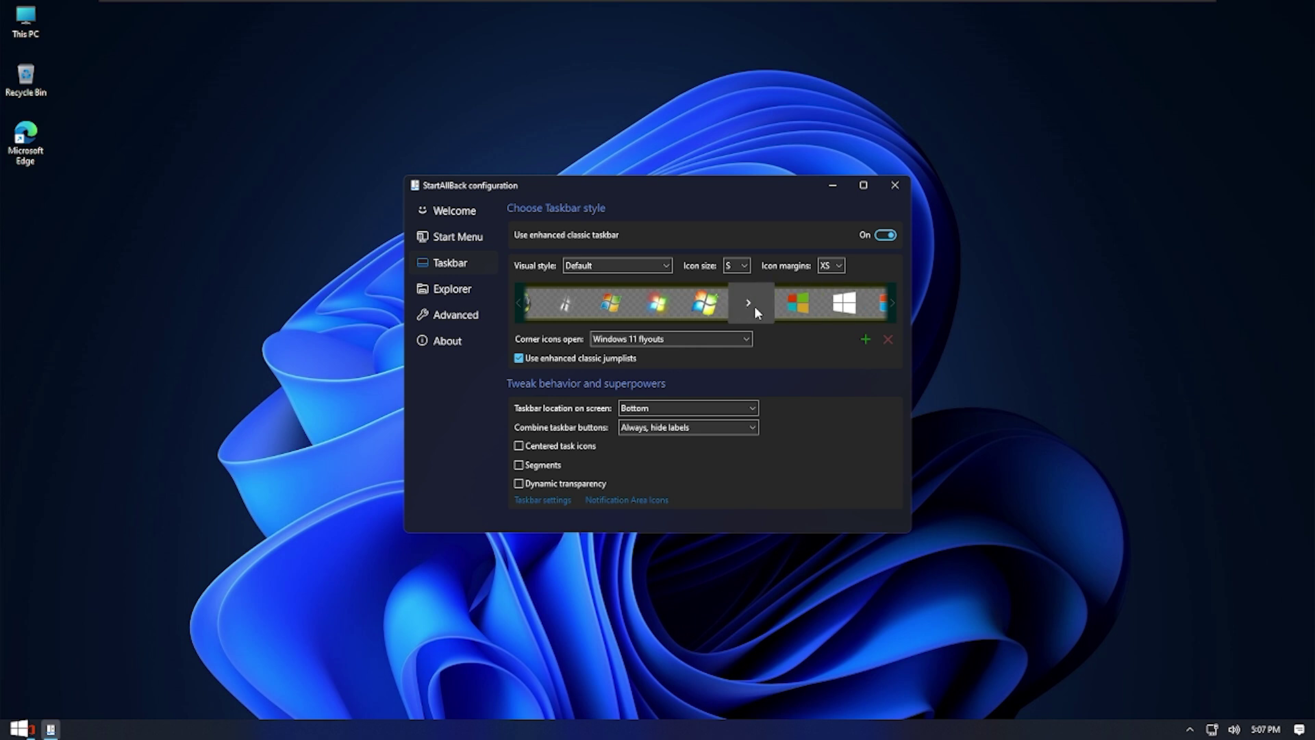
pyautogui.click(518, 304)
pyautogui.click(518, 304)
pyautogui.click(551, 306)
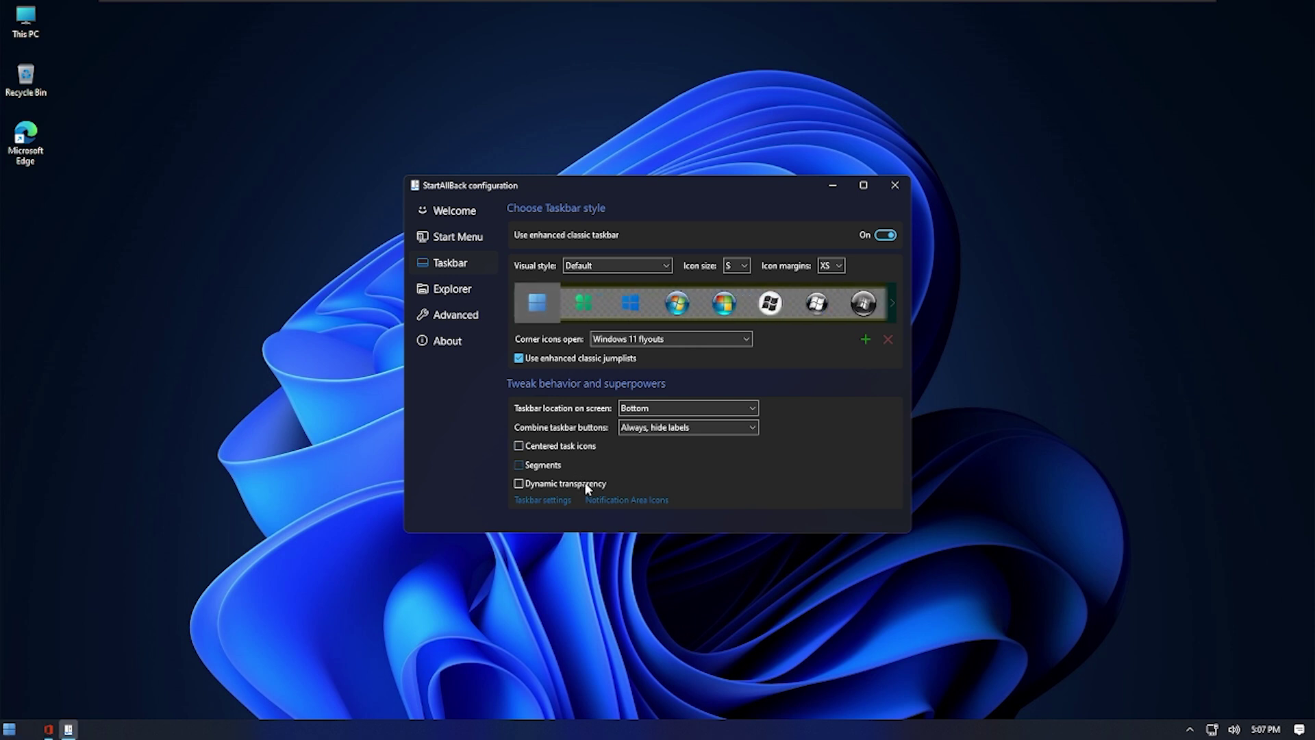
# Look at the About and Advanced pages of the StartAllBack configuration and close the window.
pyautogui.click(473, 341)
pyautogui.click(495, 313)
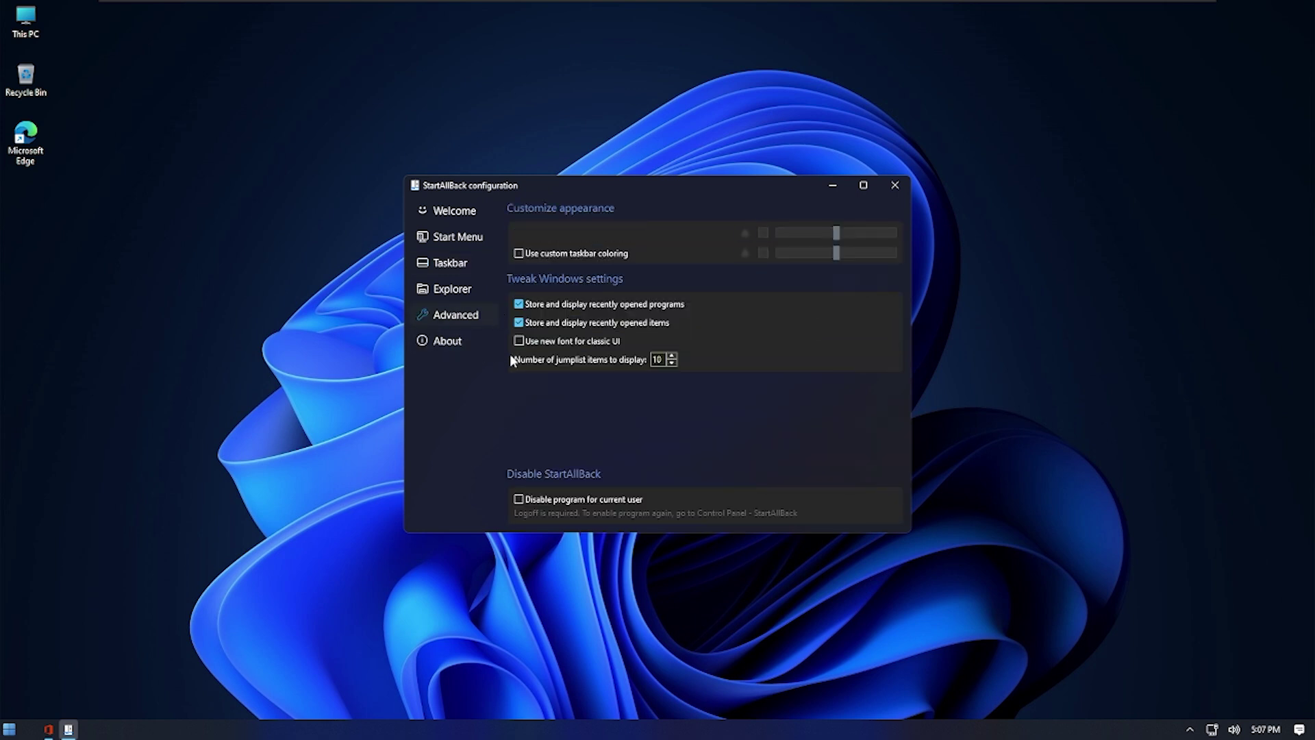
pyautogui.hotkey('alt', 'F4')
pyautogui.hotkey('alt', 'Tab')
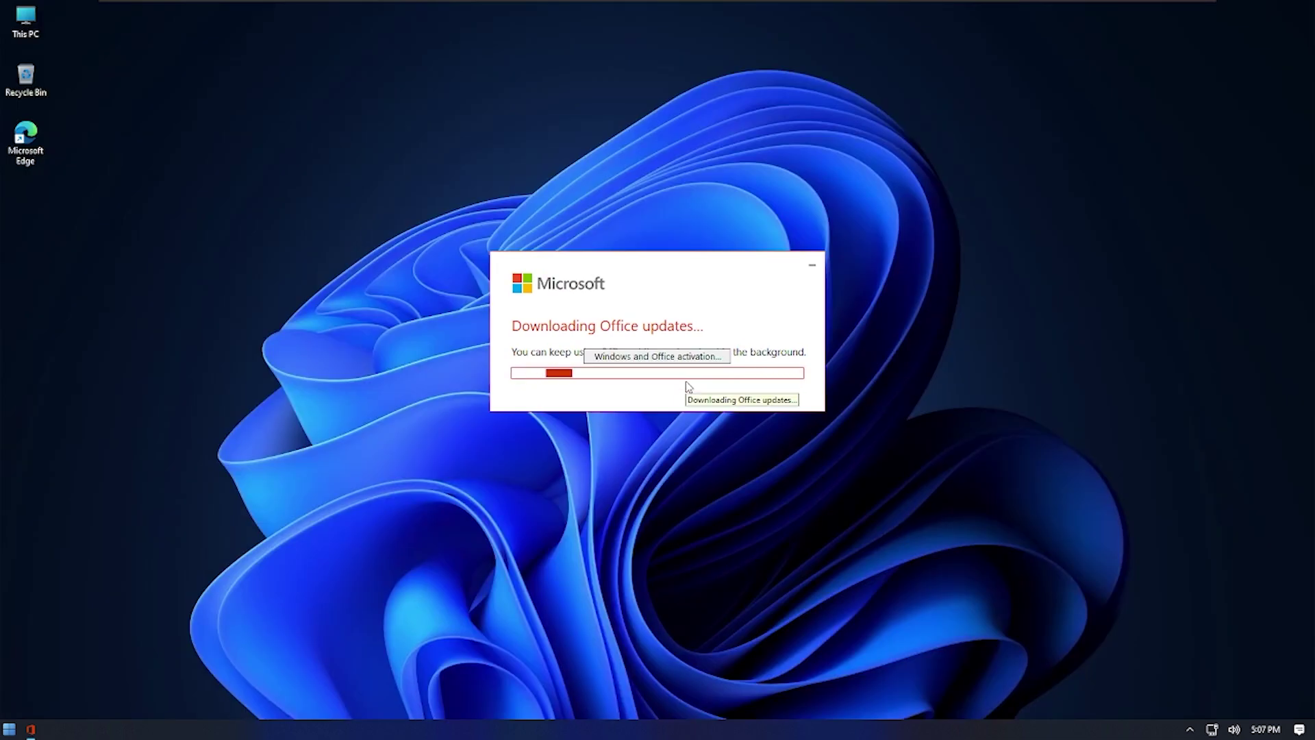
pyautogui.click(689, 387)
pyautogui.hotkey('alt', 'Tab')
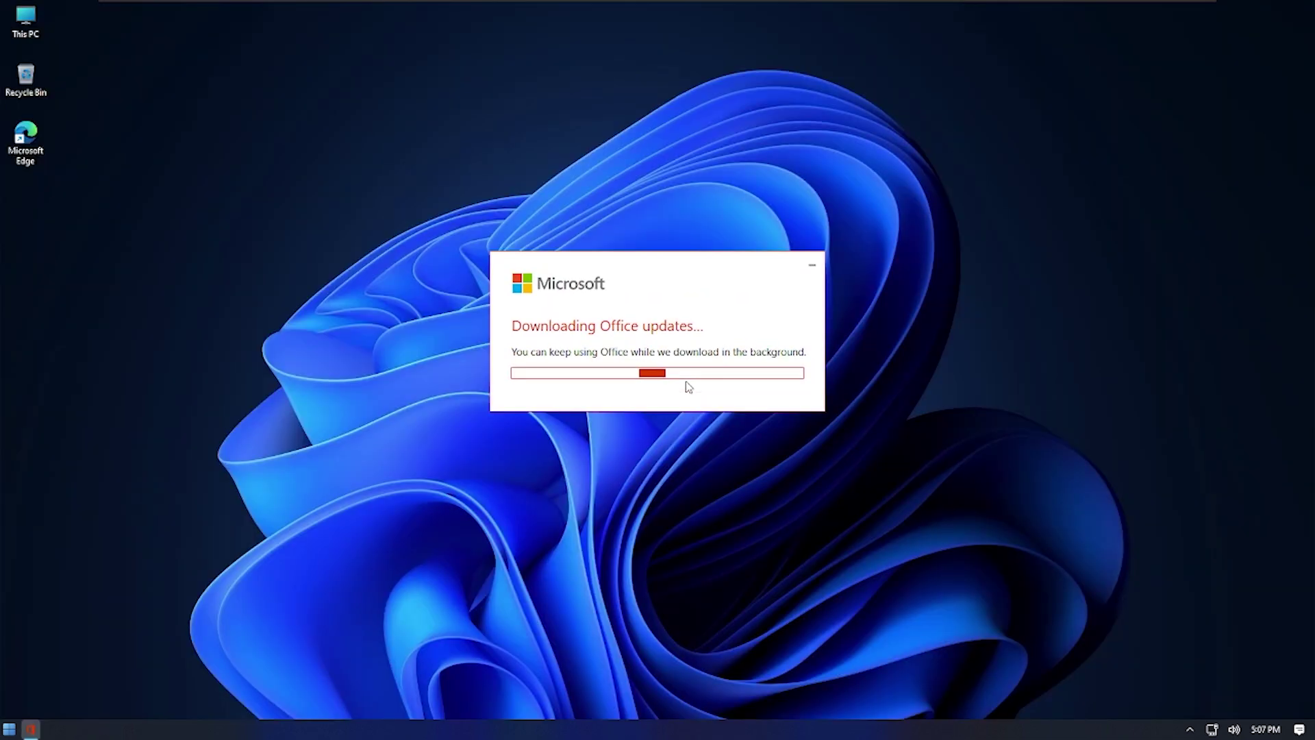
# Run winver twice to check the Windows version.
pyautogui.press('super+r')
pyautogui.write('winver')
pyautogui.press('Return')
pyautogui.press('super+r')
pyautogui.press('Return')
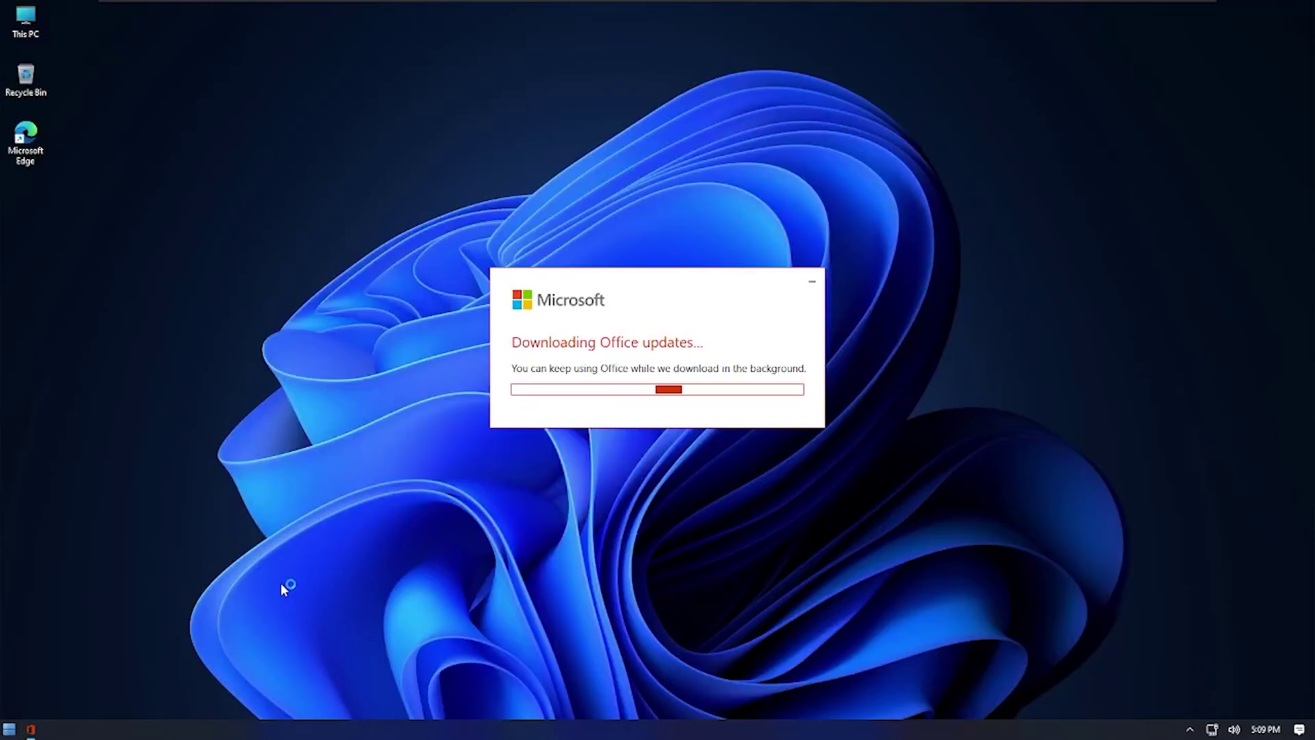
# Launch Word from the Start menu.
pyautogui.moveTo(120, 63); pyautogui.dragTo(199, 400)
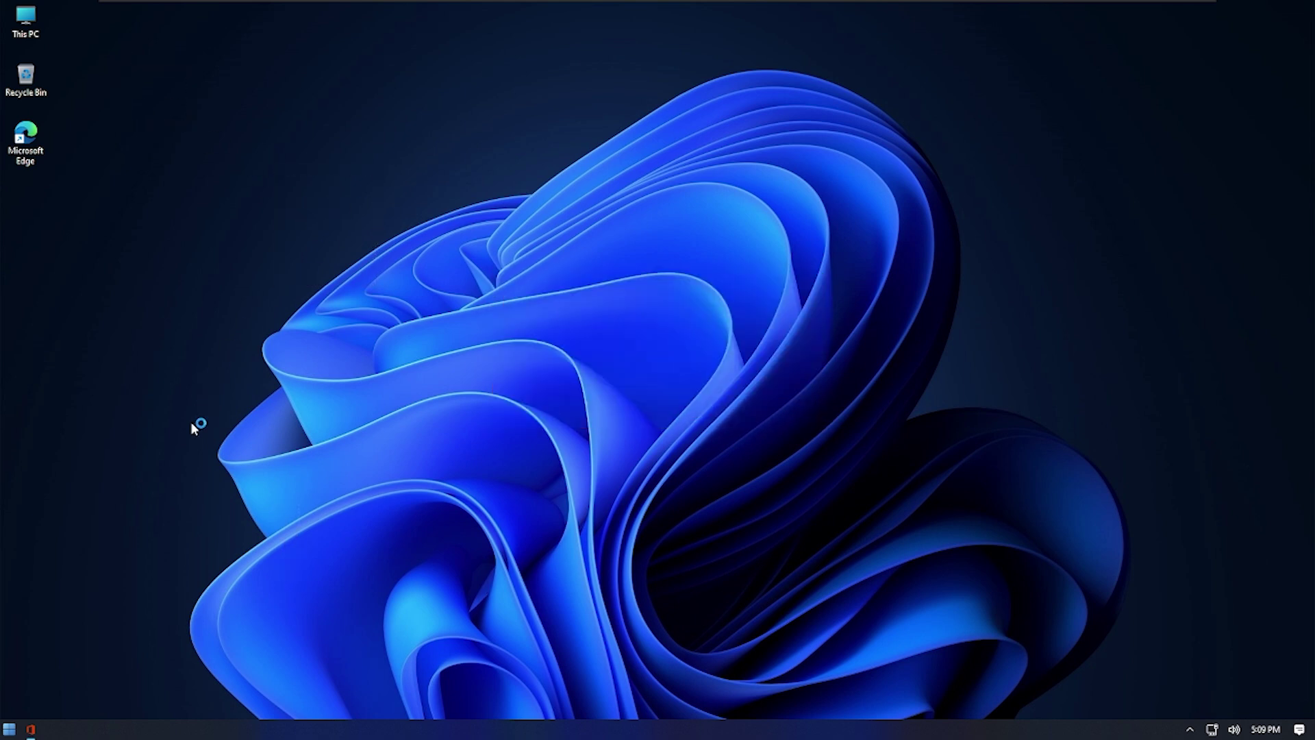
pyautogui.press('super')
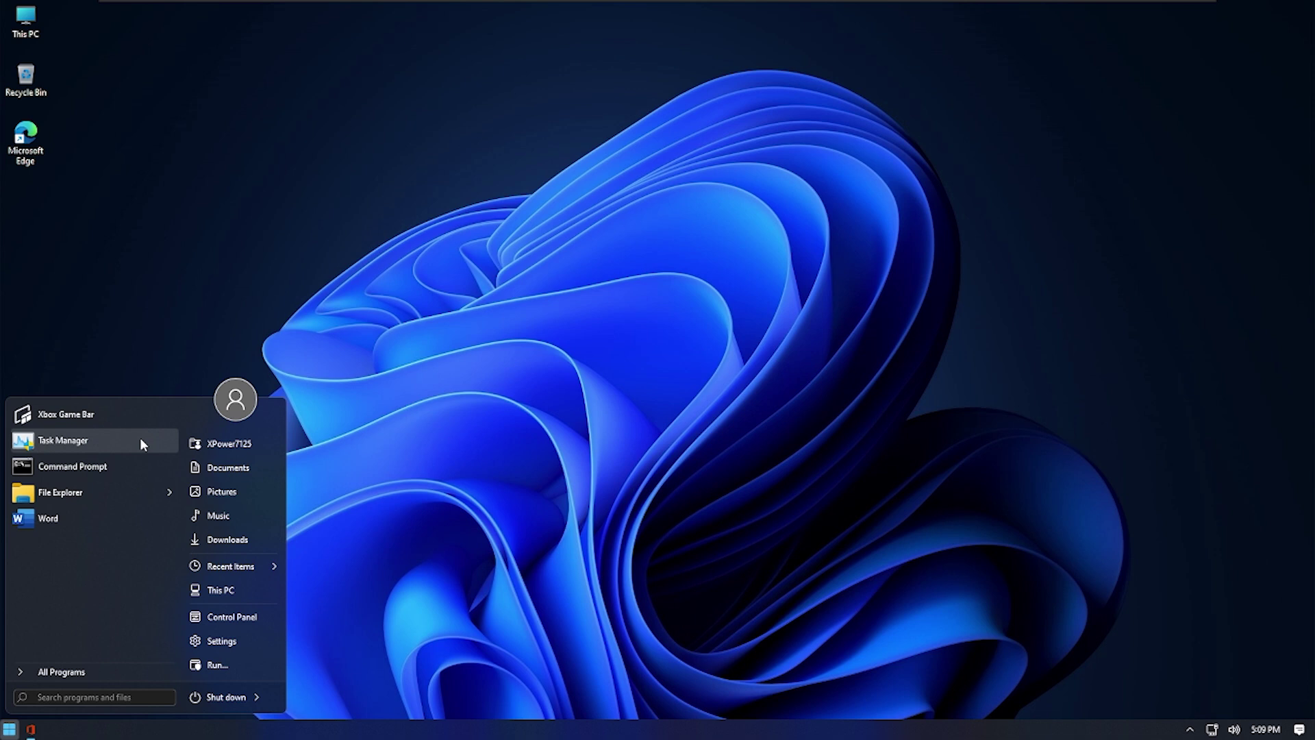
pyautogui.click(95, 522)
pyautogui.press('super')
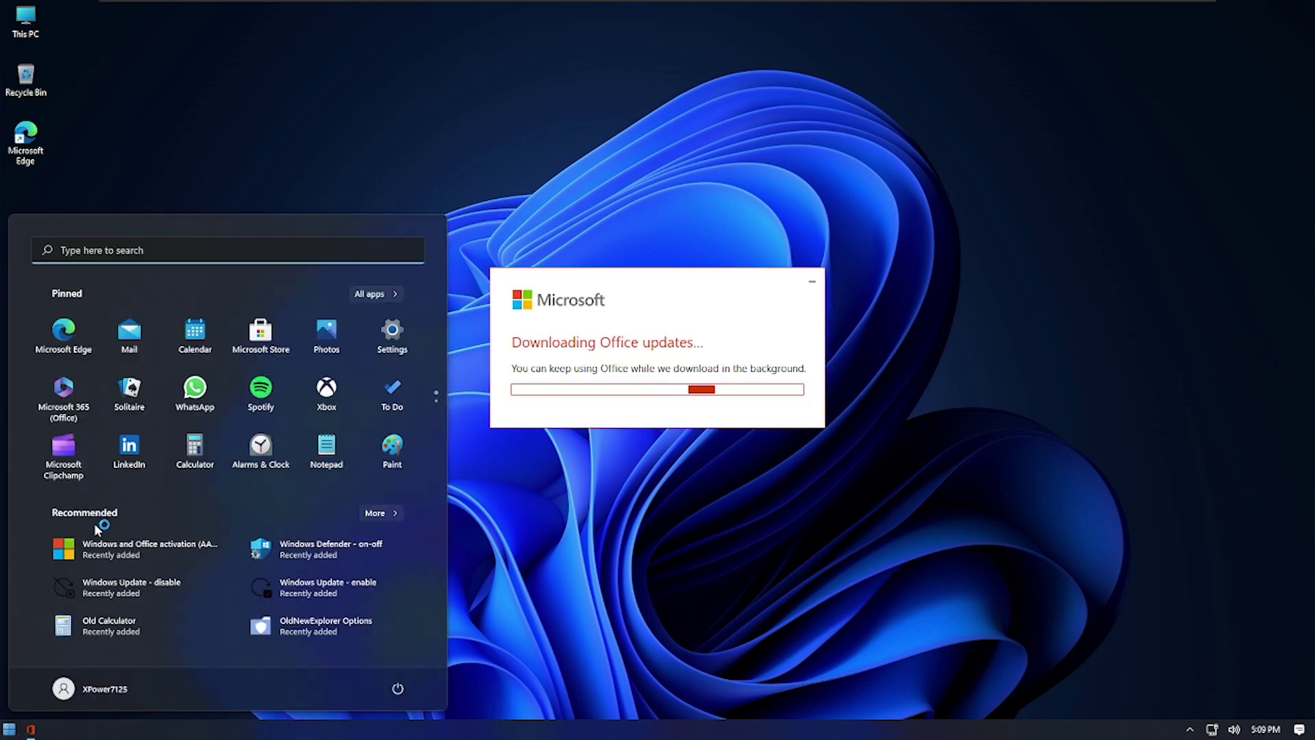
pyautogui.press('super')
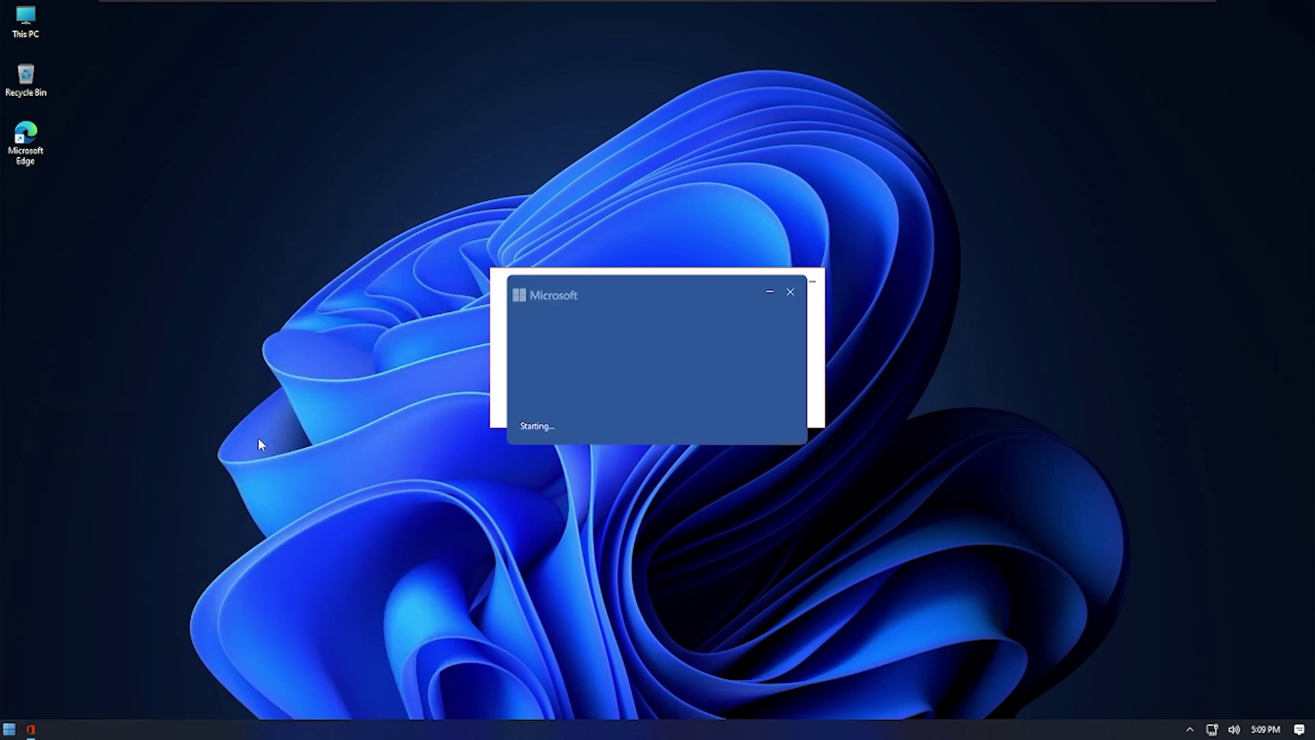
pyautogui.press('super')
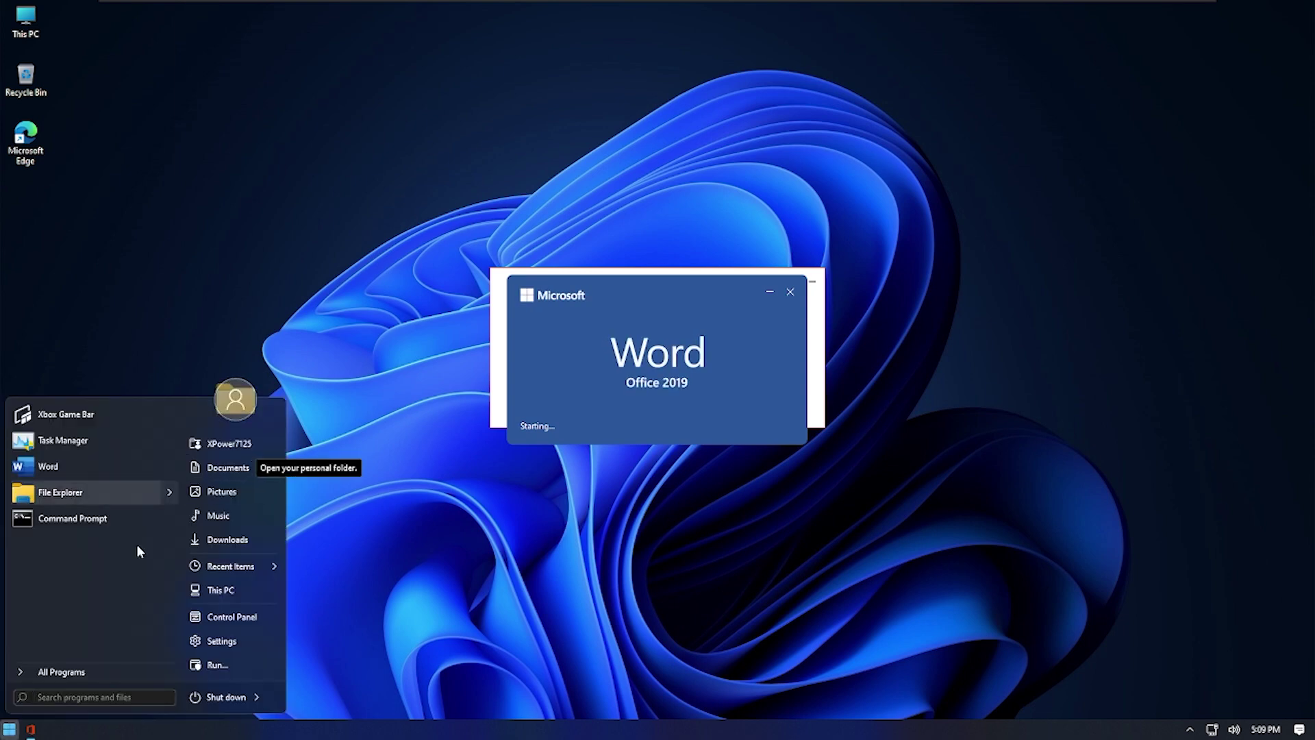
pyautogui.press('super')
pyautogui.click(9, 728)
pyautogui.click(9, 729)
pyautogui.click(10, 728)
pyautogui.click(9, 728)
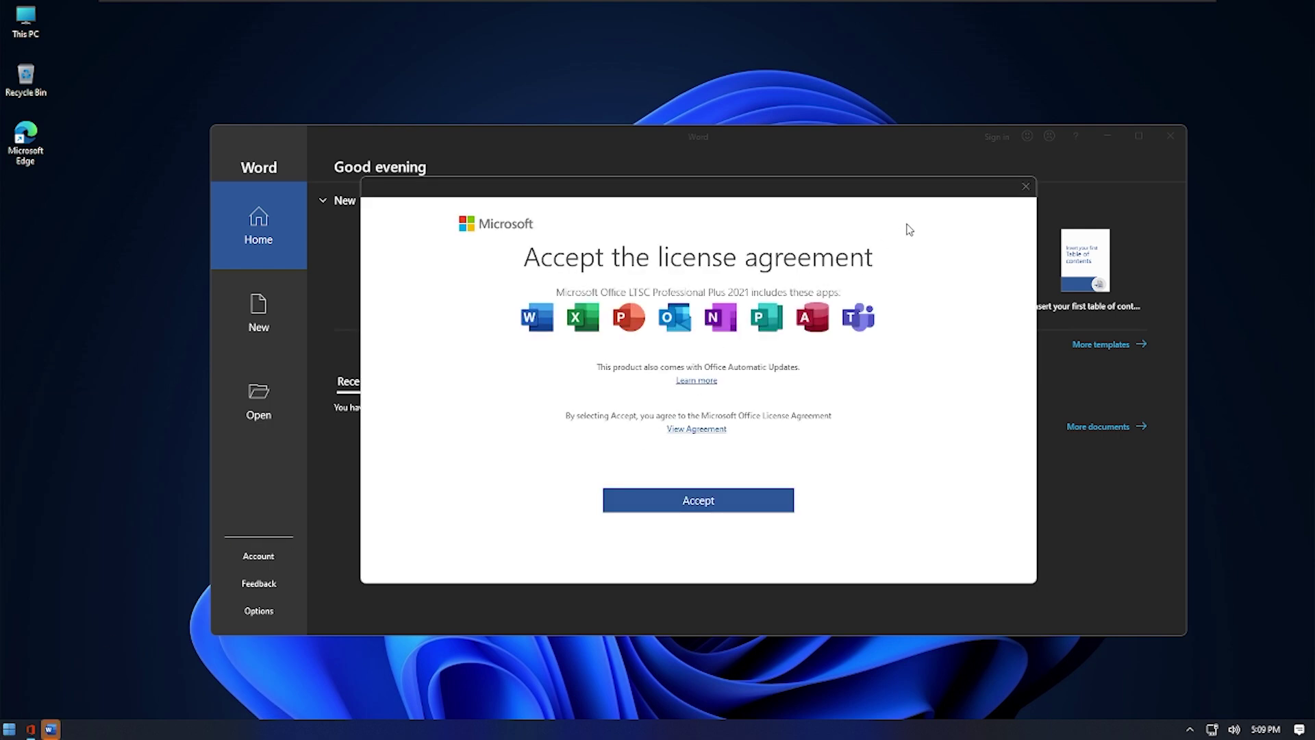
# Accept the Office license agreement in Word and go to the Account page.
pyautogui.click(699, 515)
pyautogui.click(277, 558)
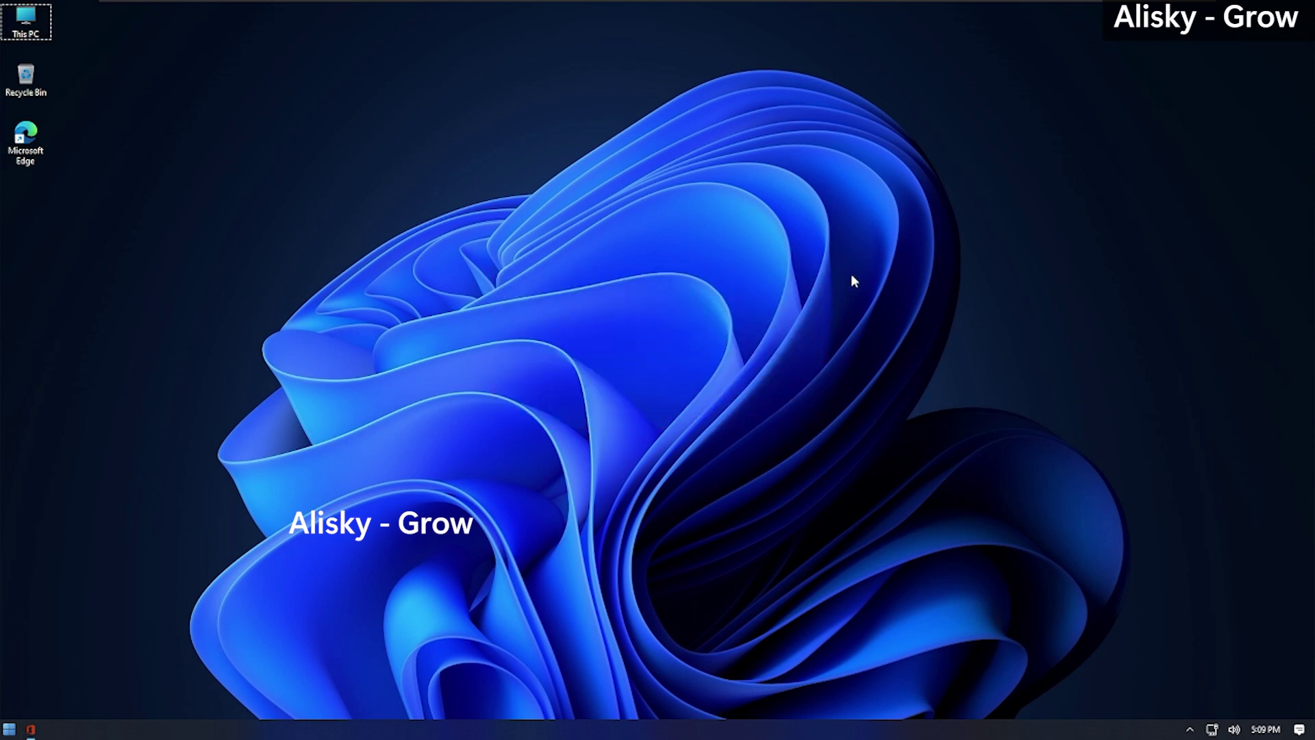
# Check the All Programs list in the Start menu and return to its main view.
pyautogui.click(9, 729)
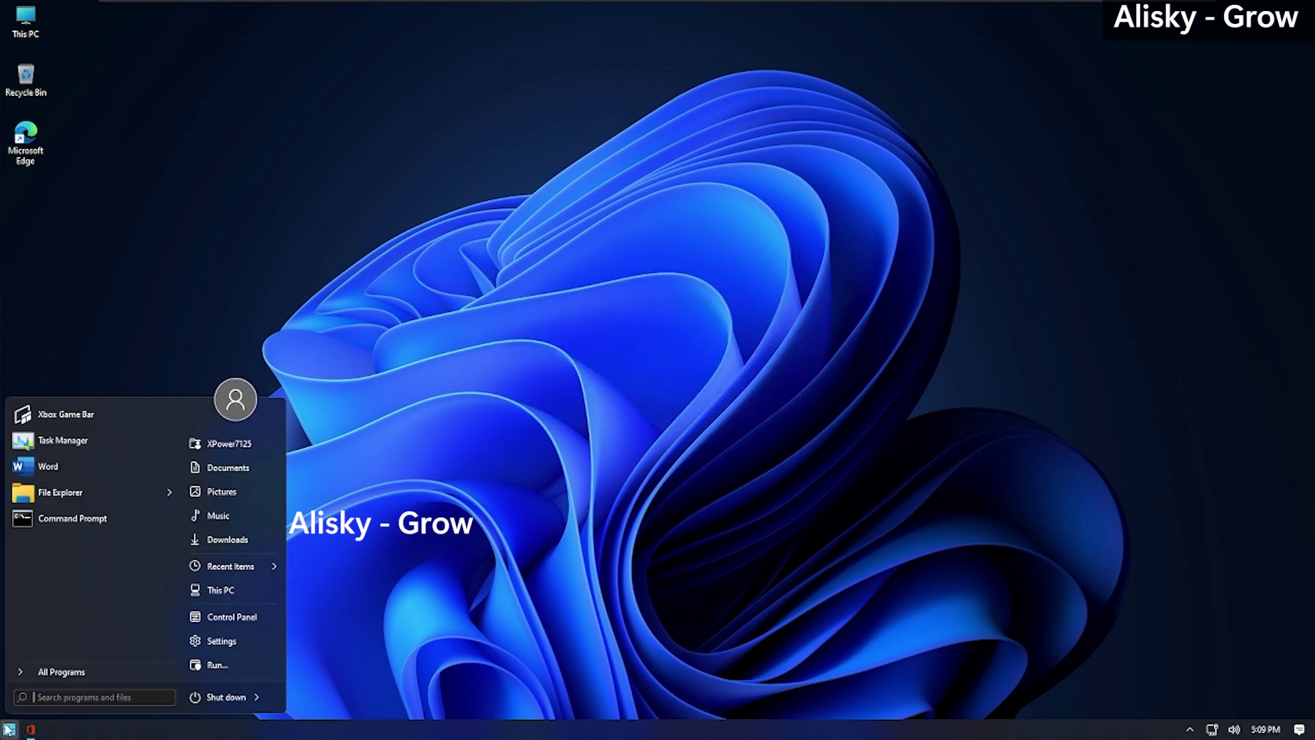
pyautogui.click(44, 675)
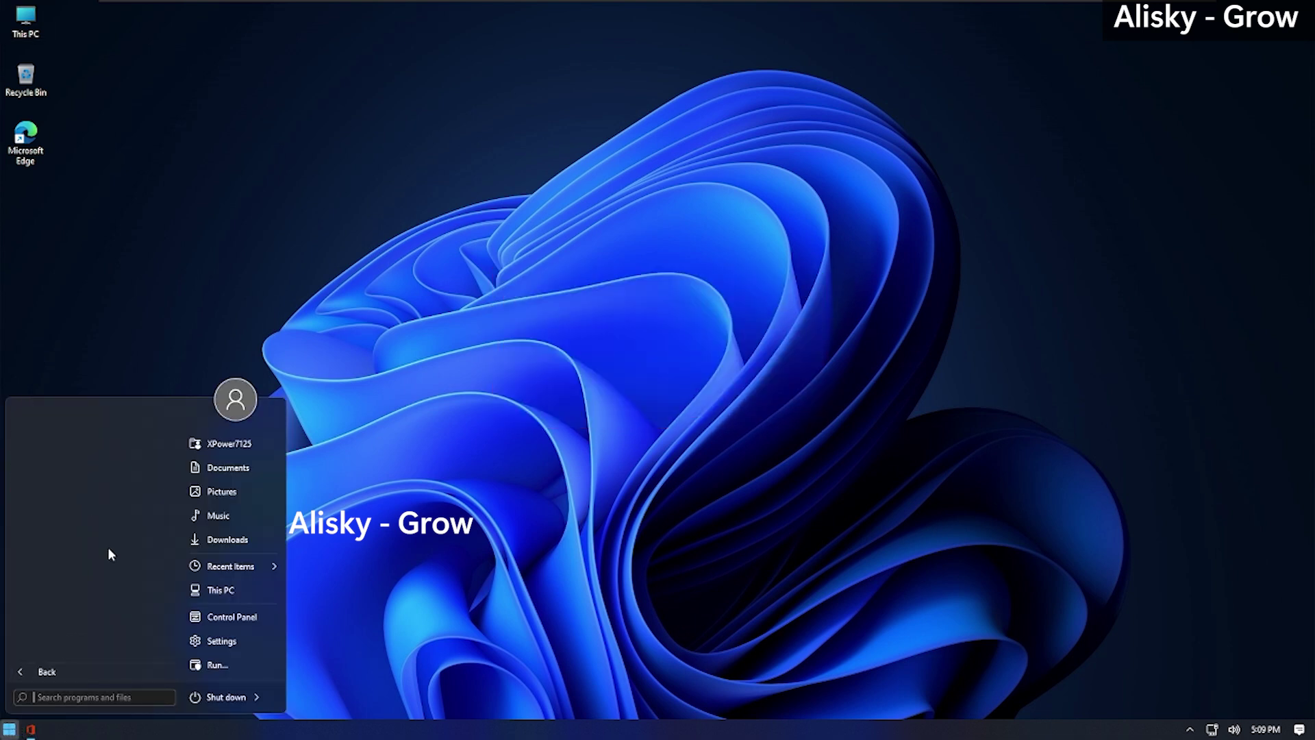
pyautogui.click(92, 673)
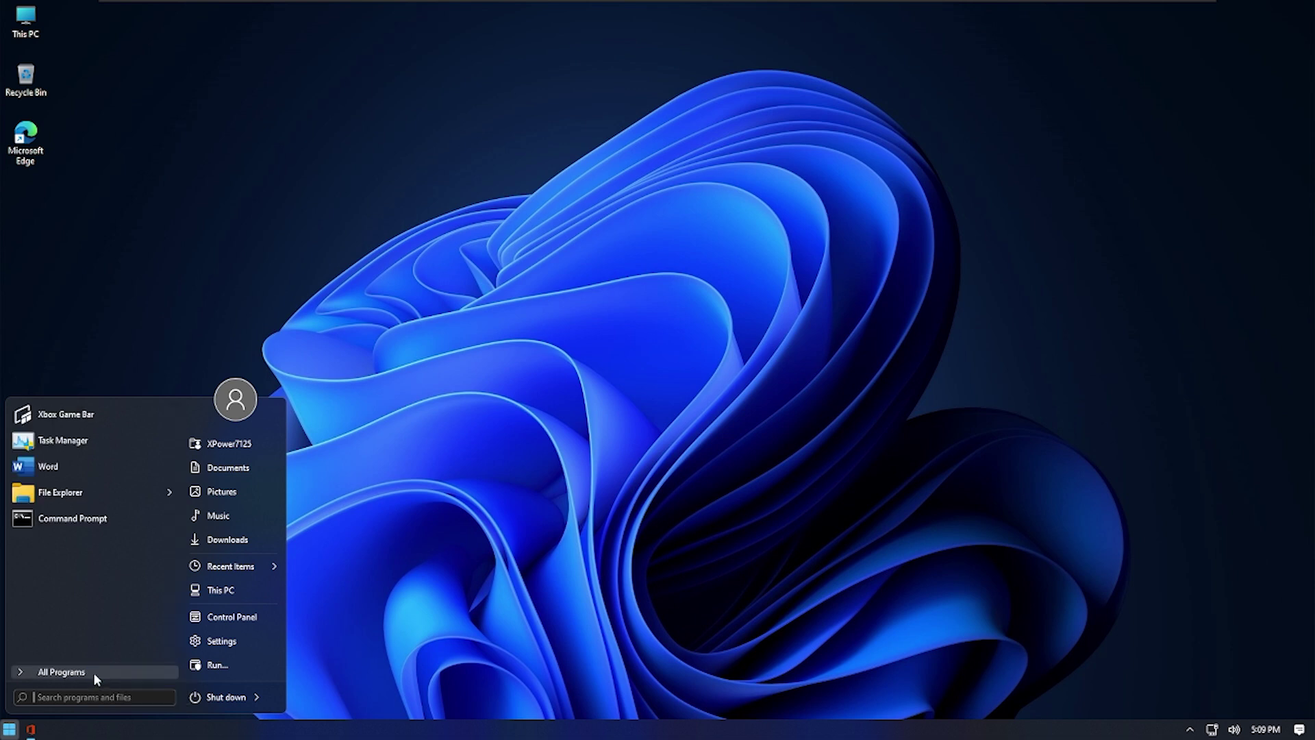
# Open the Start menu properties in StartAllBack and turn off the enhanced classic start menu.
pyautogui.rightClick(107, 627)
pyautogui.click(128, 690)
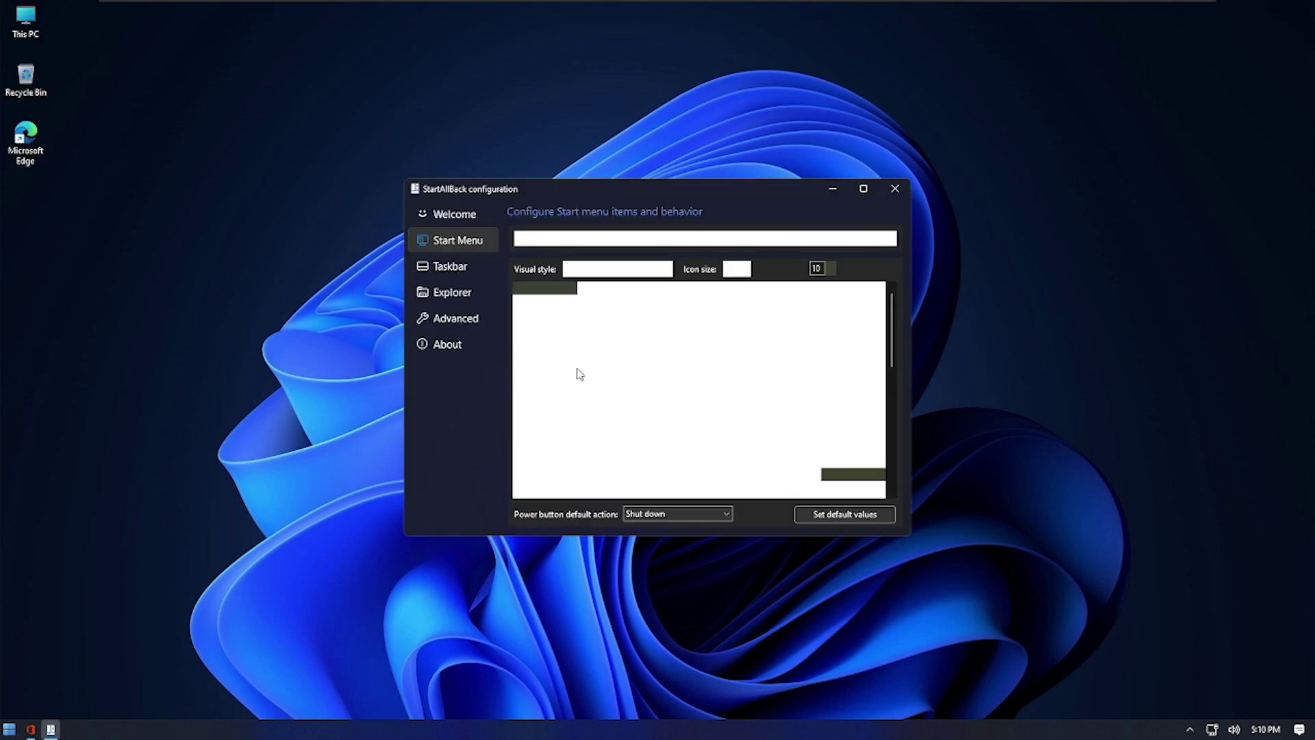
pyautogui.click(893, 237)
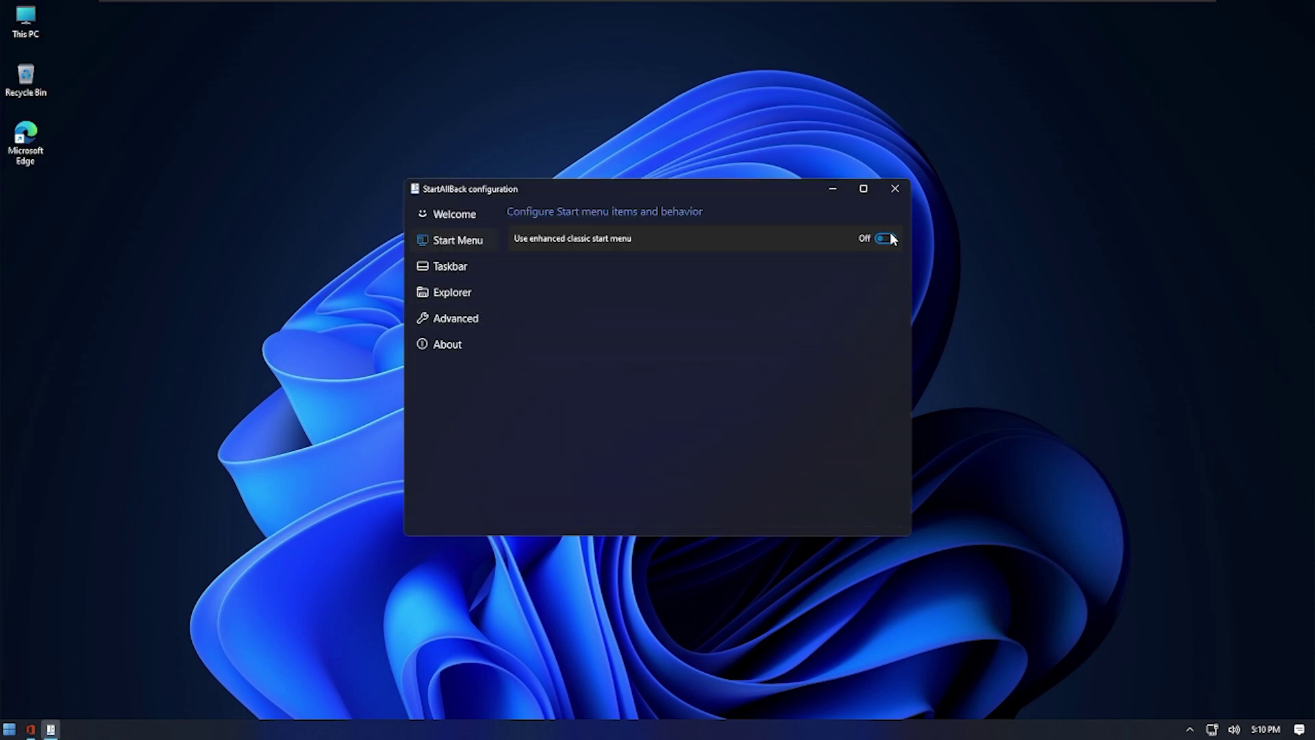
# View the full Recommended list in the standard Windows 11 Start menu and launch Get Started from it.
pyautogui.press('super')
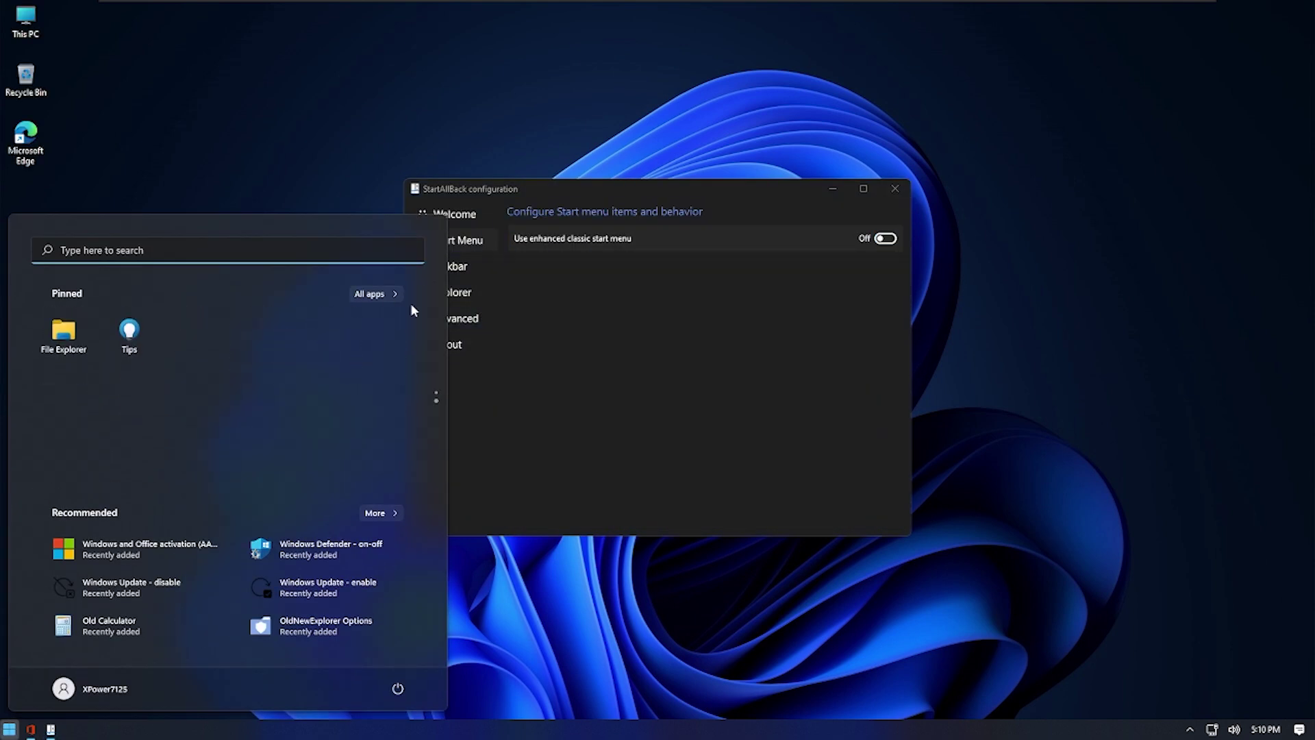
pyautogui.click(382, 513)
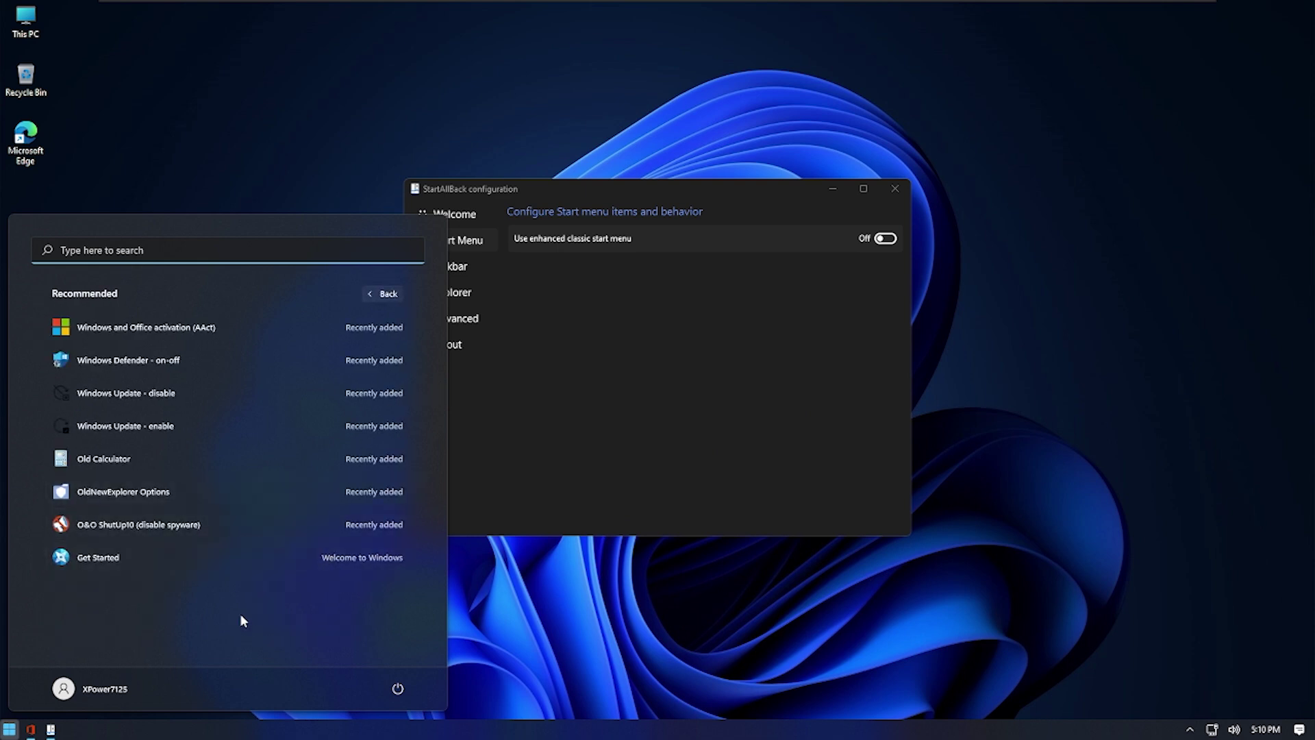
pyautogui.click(150, 556)
pyautogui.click(8, 731)
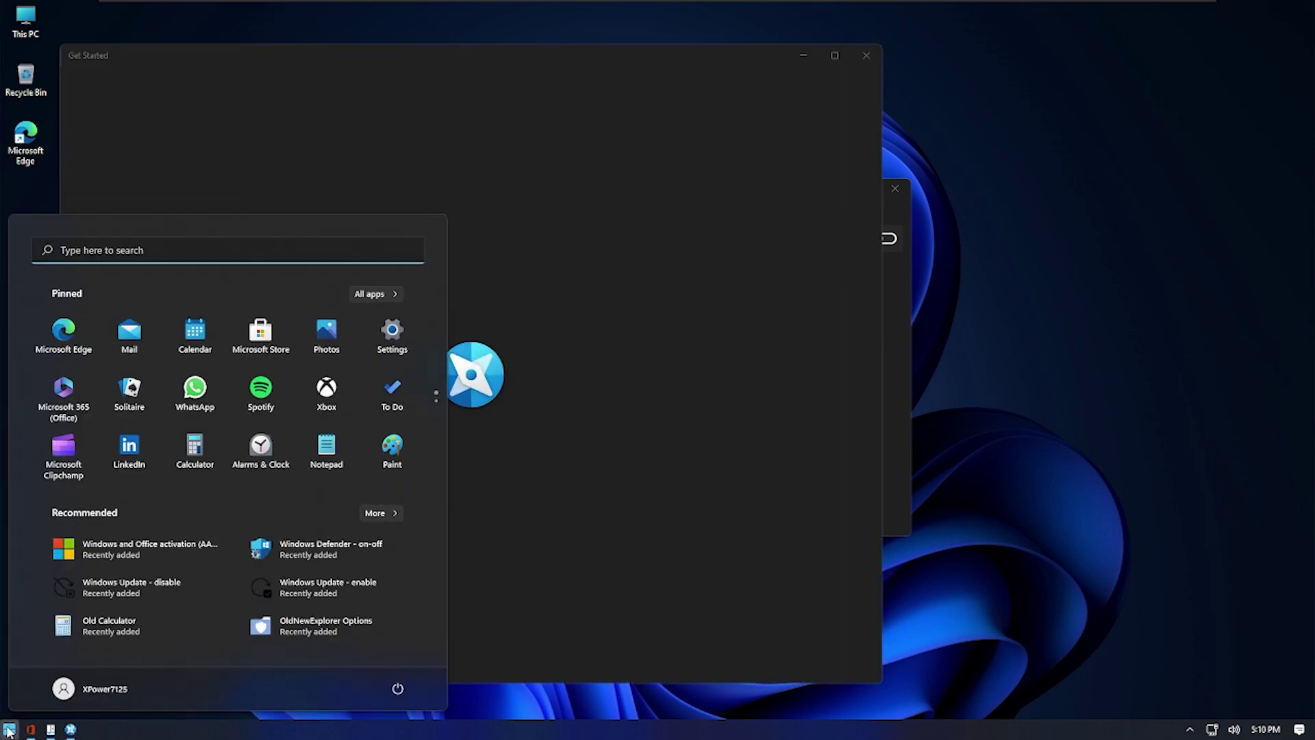
pyautogui.click(9, 730)
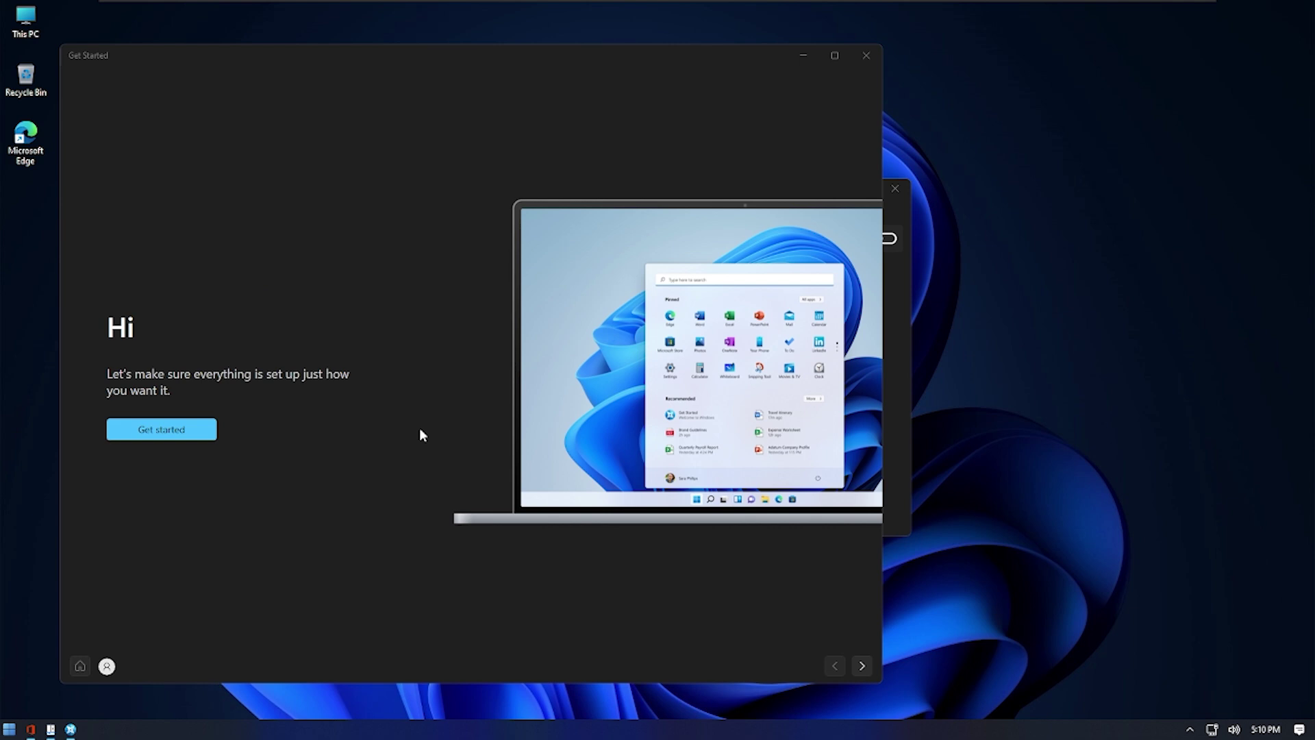
# Switch back to the StartAllBack configuration and turn the enhanced classic start menu on again.
pyautogui.hotkey('alt', 'Tab')
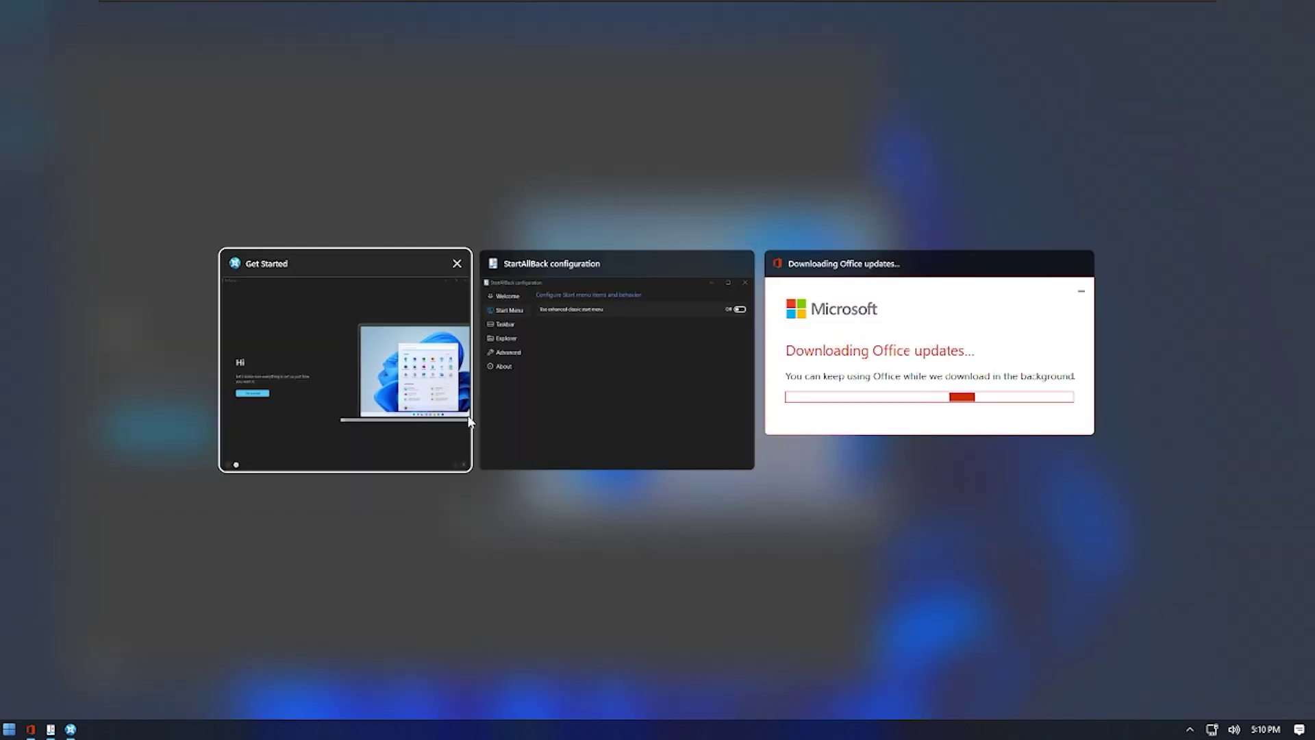
pyautogui.click(637, 347)
pyautogui.click(887, 239)
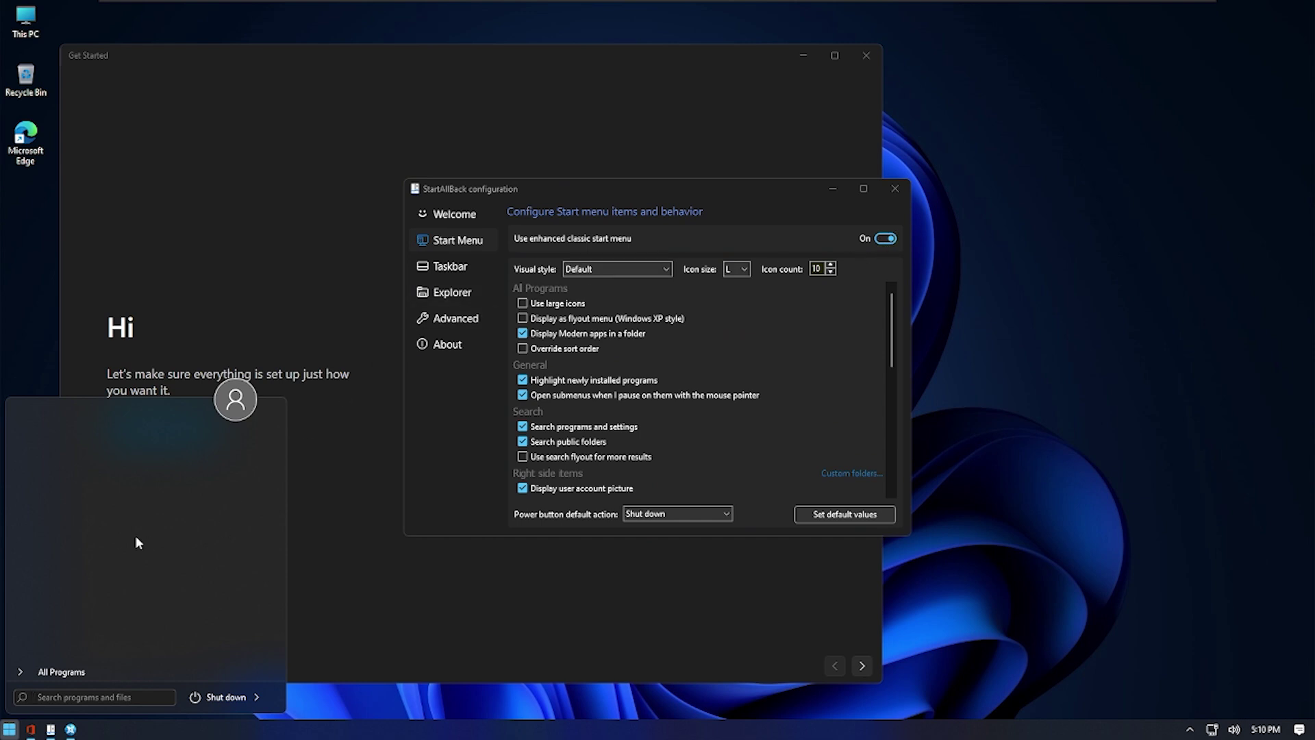
pyautogui.click(410, 476)
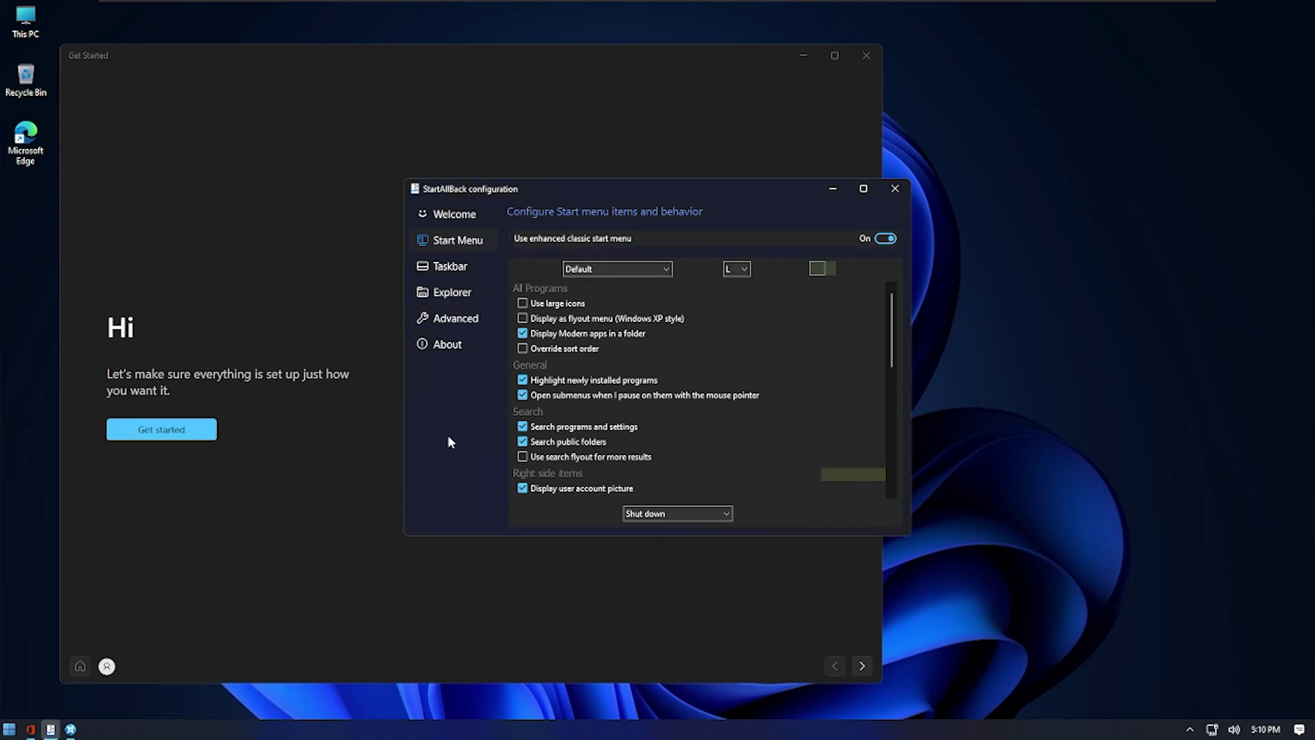
# Close the StartAllBack configuration and Get Started windows.
pyautogui.hotkey('alt', 'F4')
pyautogui.hotkey('alt', 'F4')
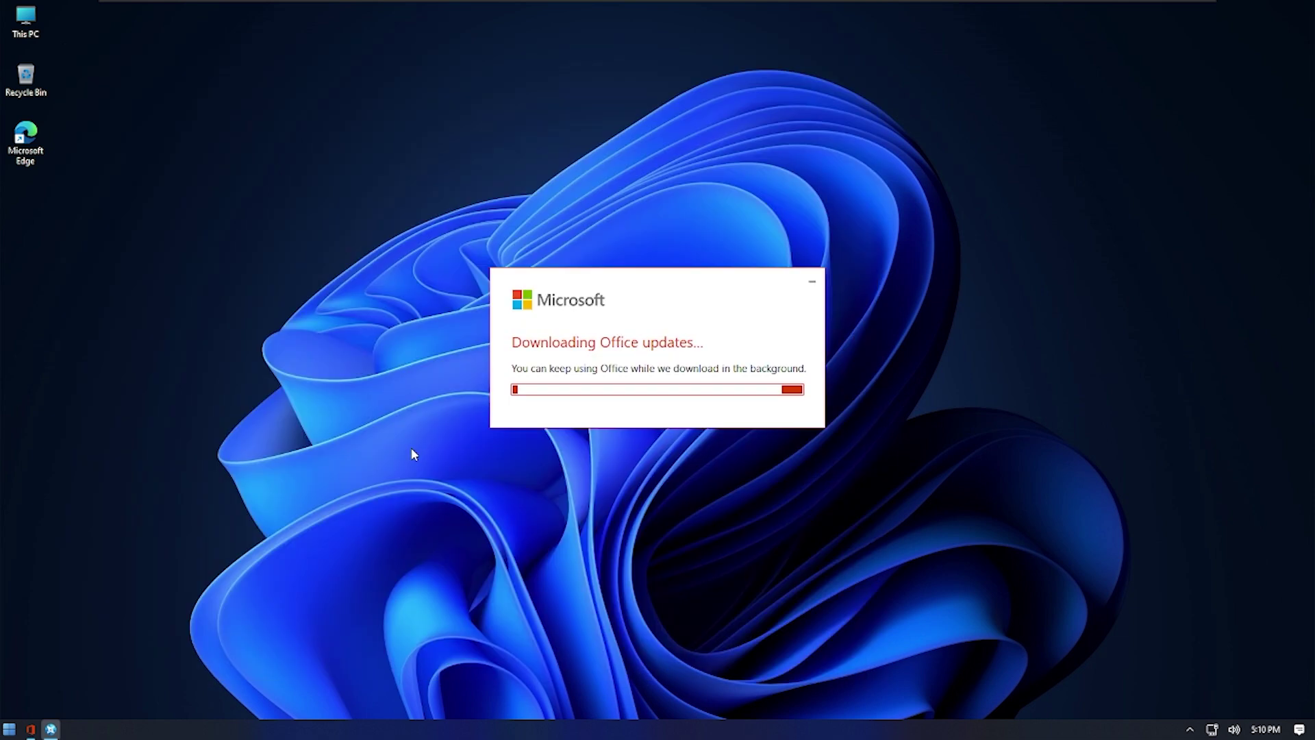
pyautogui.hotkey('alt', 'F4')
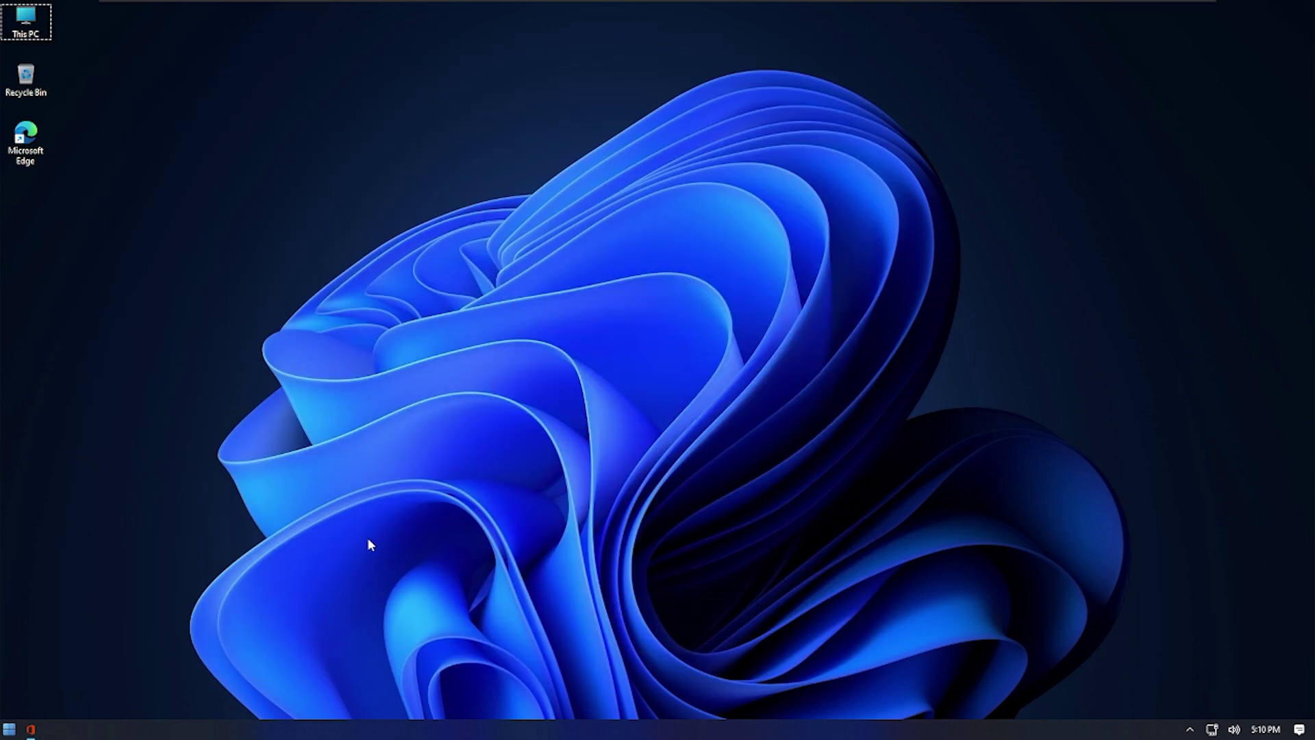
# Run winver to view the About Windows information.
pyautogui.moveTo(368, 537); pyautogui.dragTo(325, 199)
pyautogui.press('super+r')
pyautogui.write('winver')
pyautogui.press('Return')
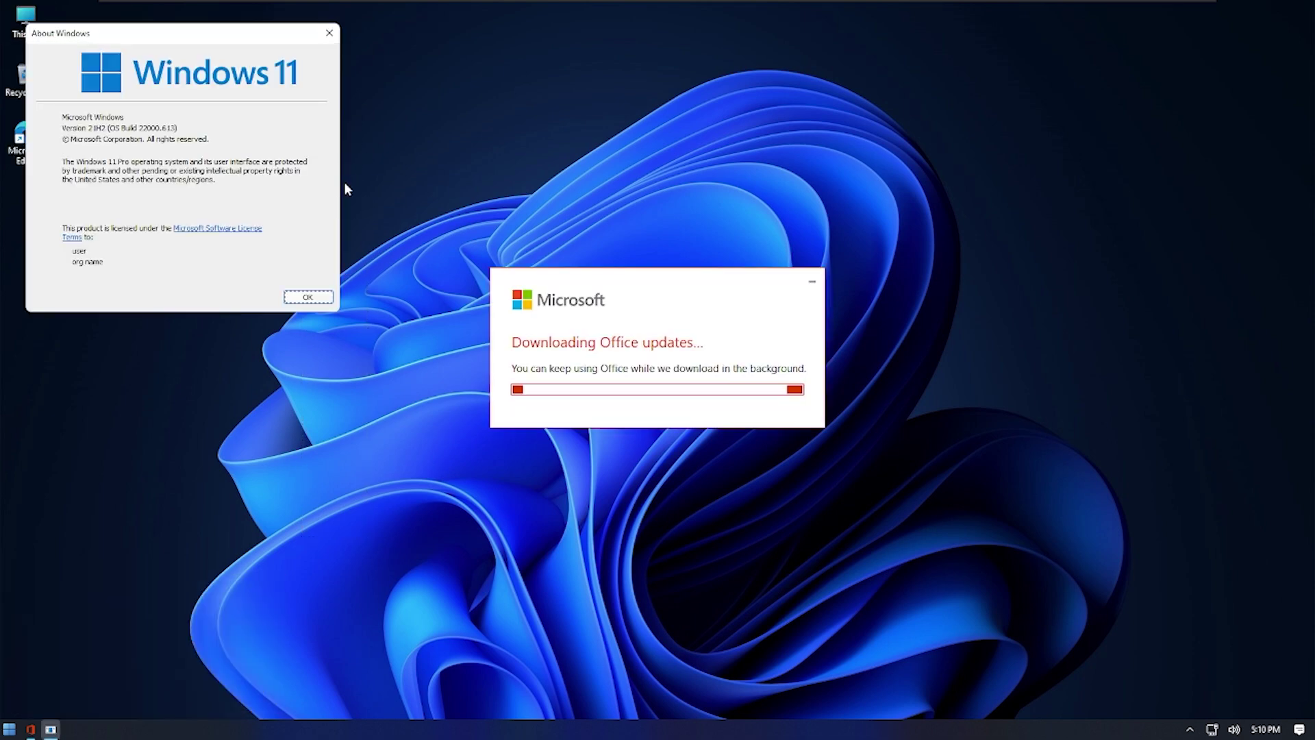
# Open the About page under System in Settings and review the device and Windows specifications.
pyautogui.press('super+i')
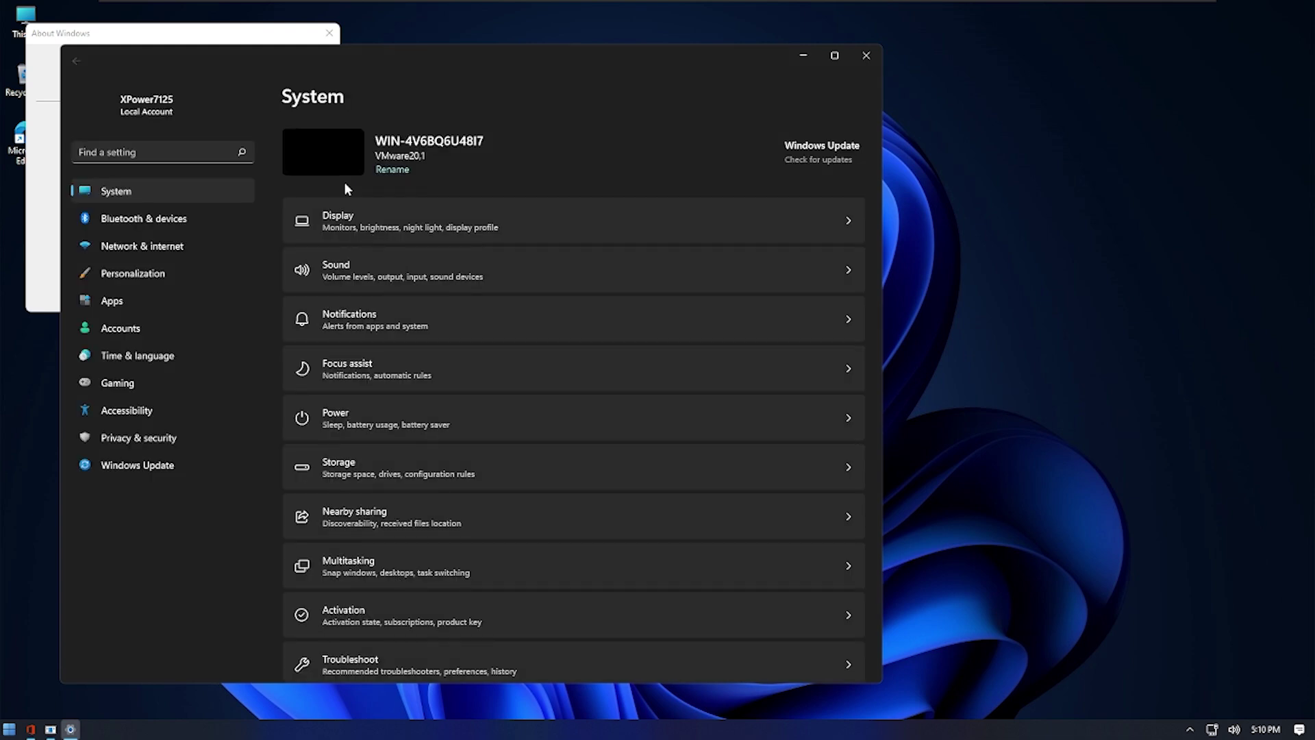
pyautogui.scroll(-4, 433, 532)
pyautogui.click(433, 632)
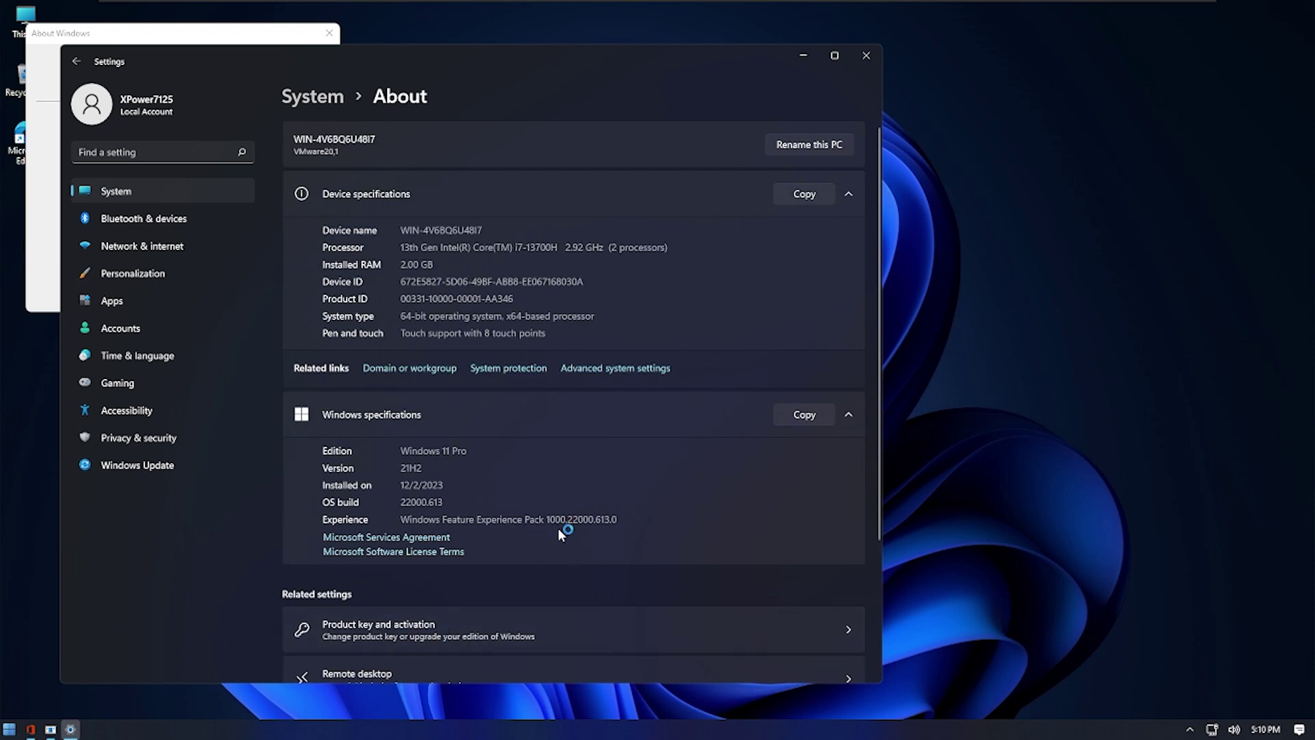
pyautogui.scroll(-3, 528, 508)
pyautogui.scroll(3, 529, 509)
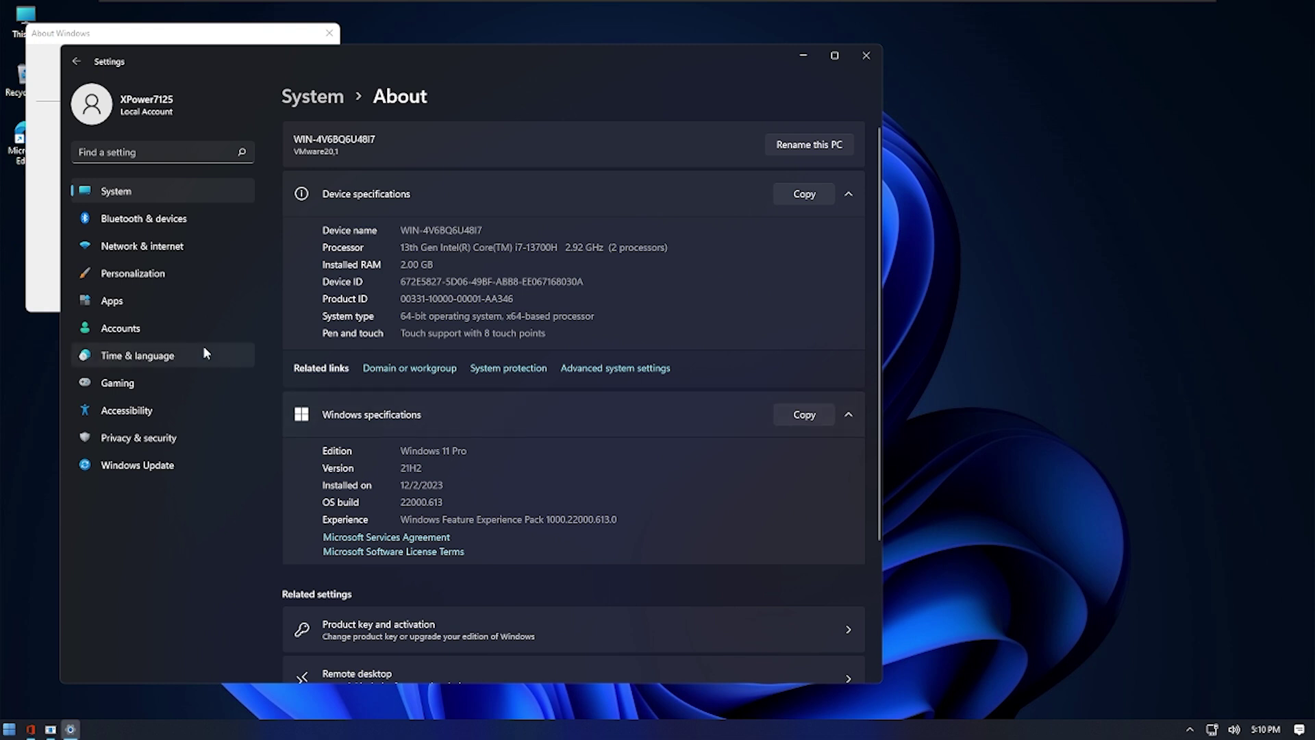
# View the Personalization page in Settings and close the window.
pyautogui.click(185, 277)
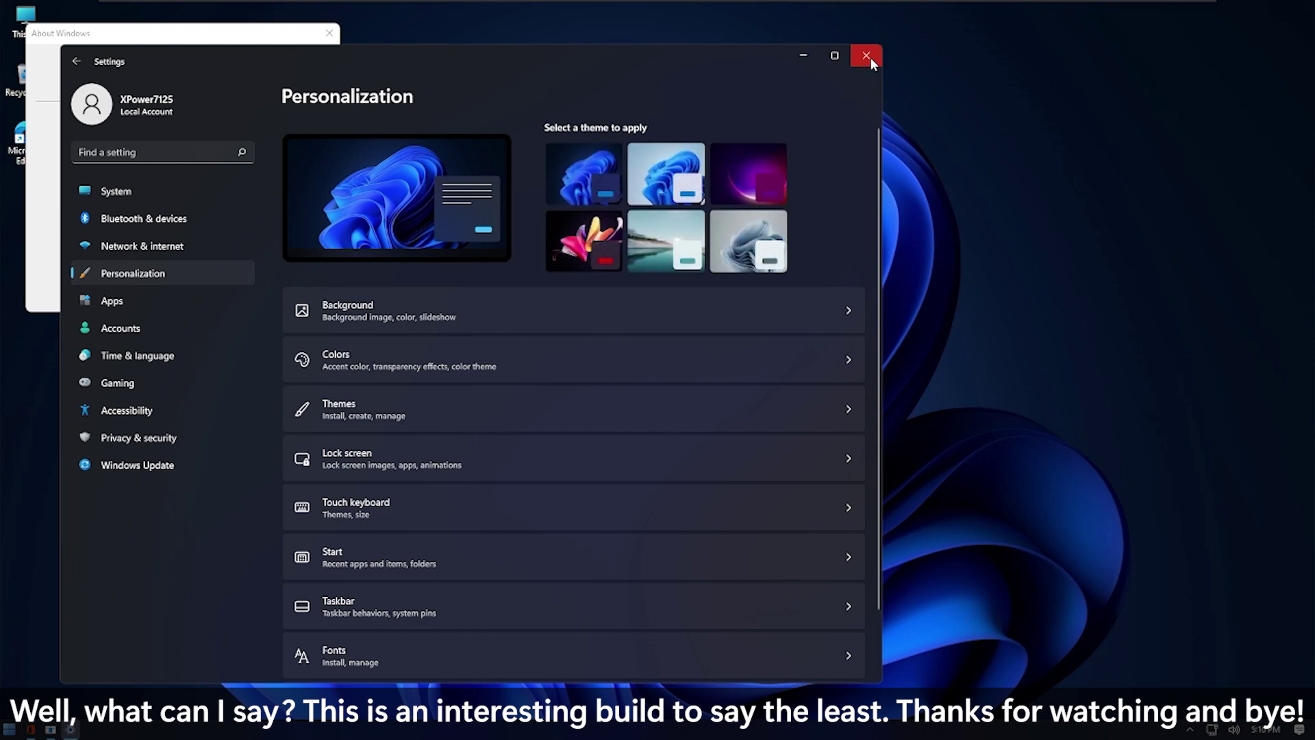
pyautogui.click(870, 59)
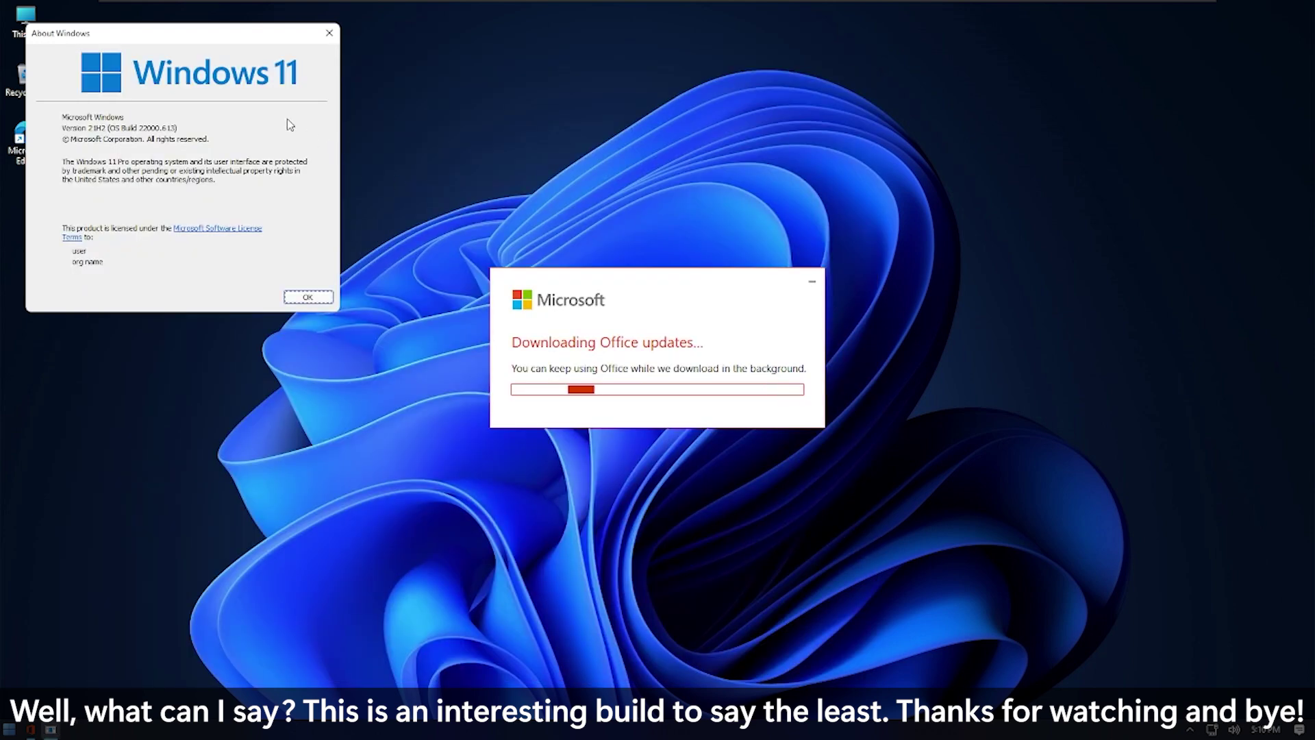